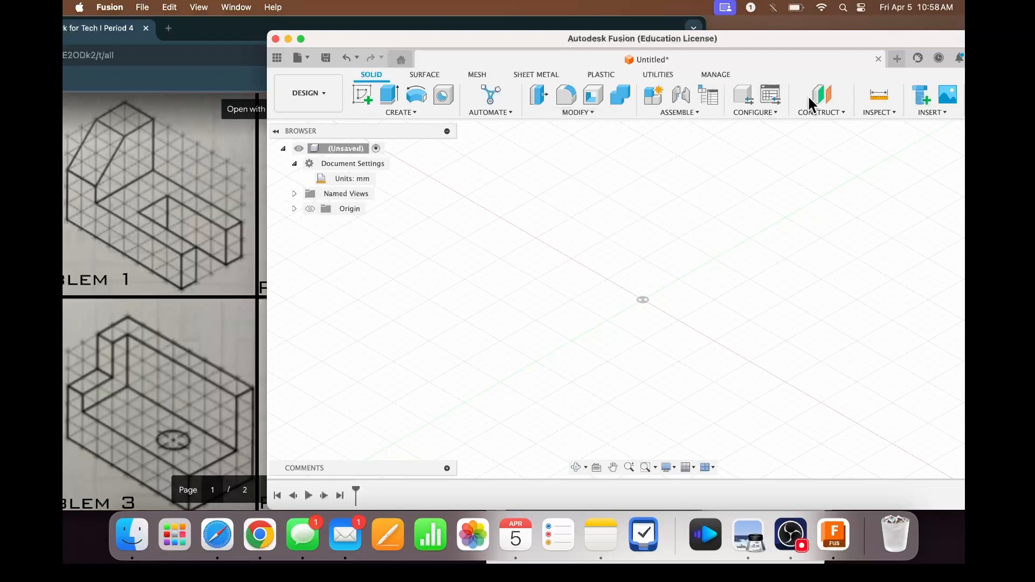
- Create a new internal component named "Part 1"
left_click(659, 97)
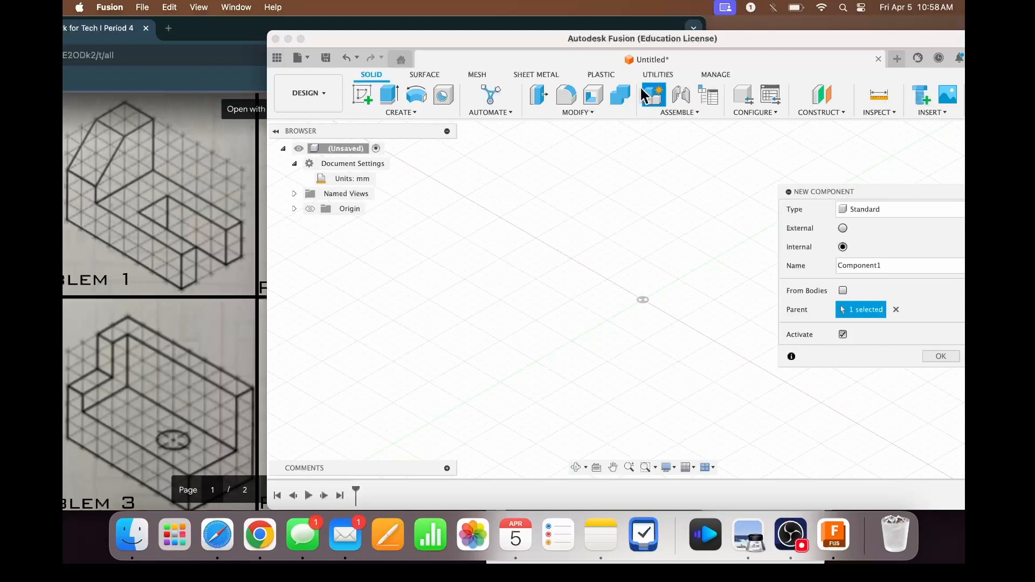
left_click(892, 265)
type("Part 1")
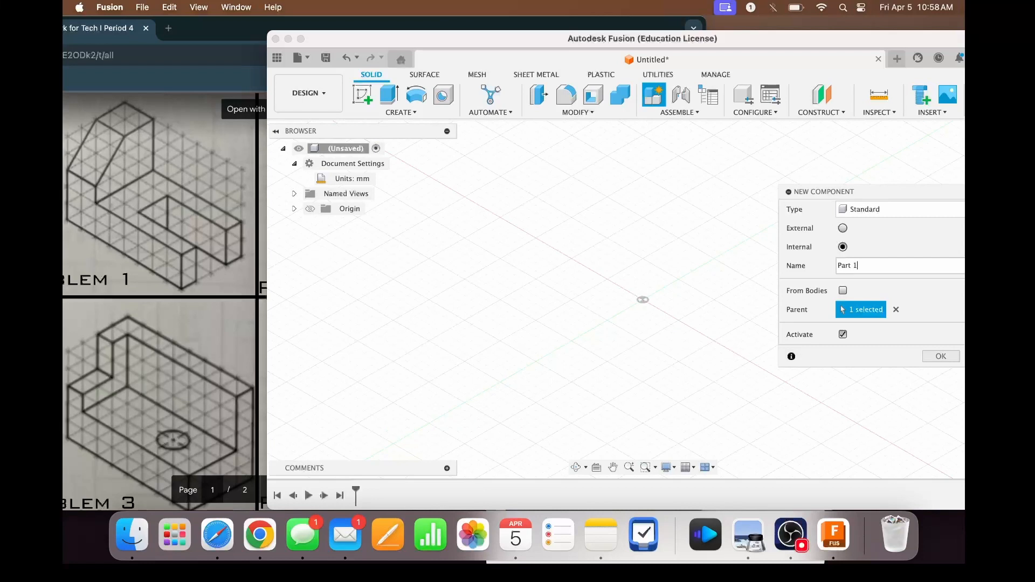
key("Return")
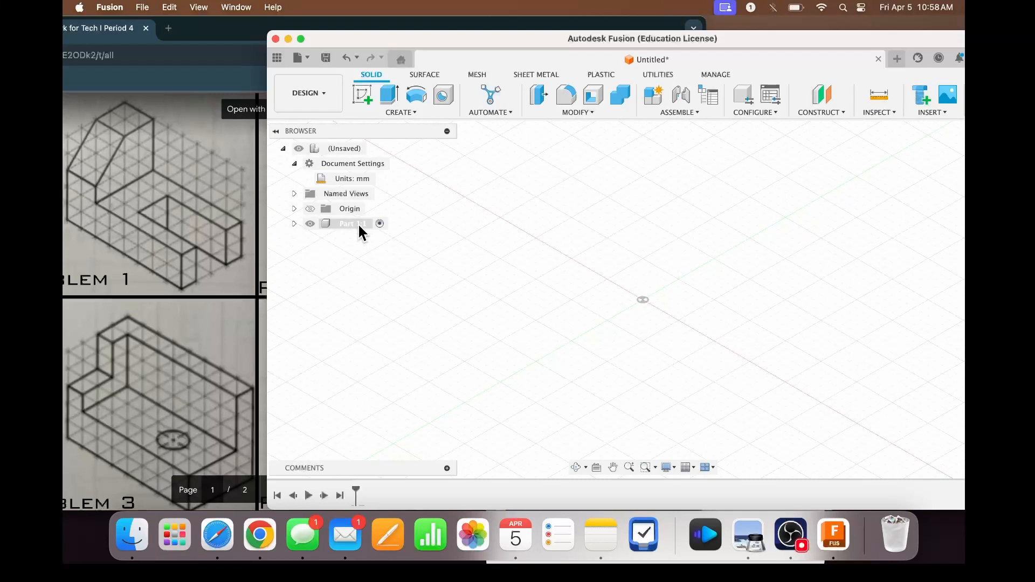
- Start a sketch on the horizontal XY origin plane of Part 1 and return to the isometric view
left_click(364, 99)
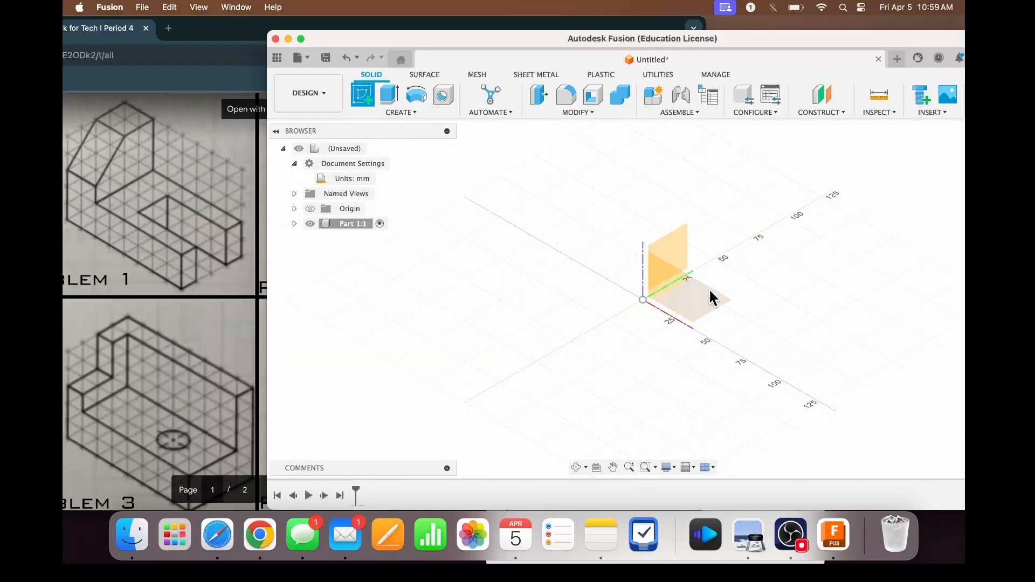
left_click_drag(792, 41, 736, 33)
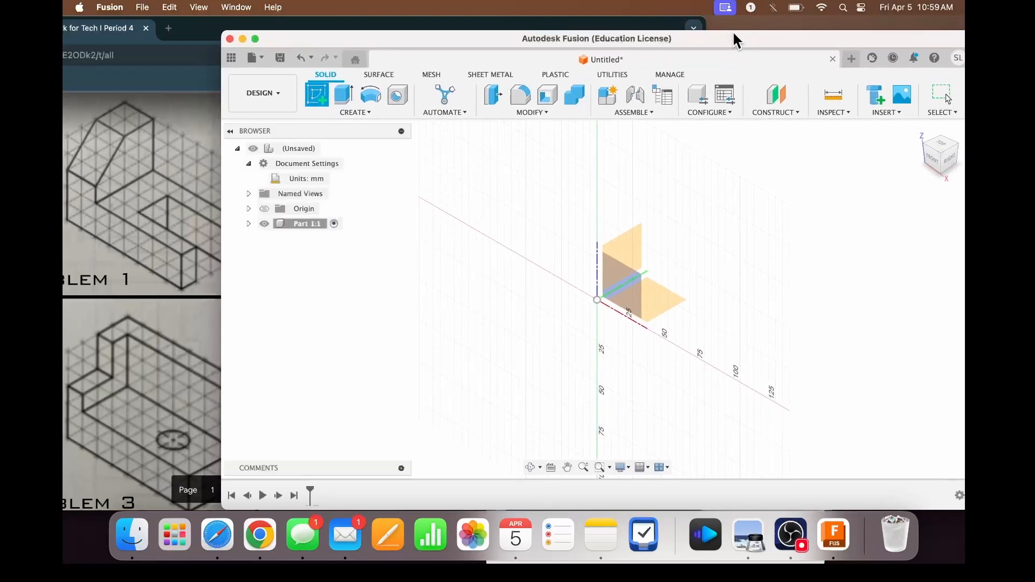
left_click(944, 149)
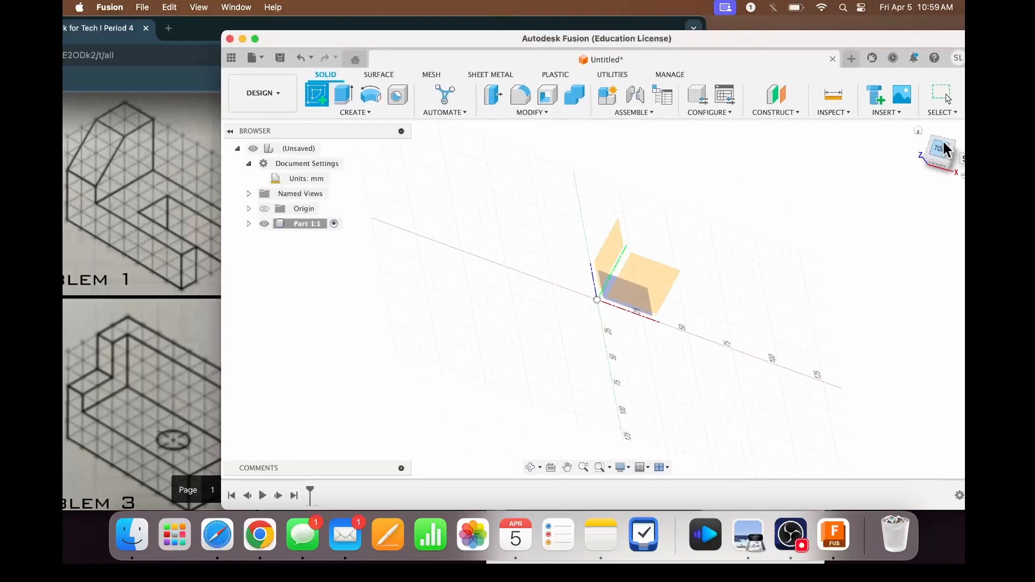
left_click(643, 262)
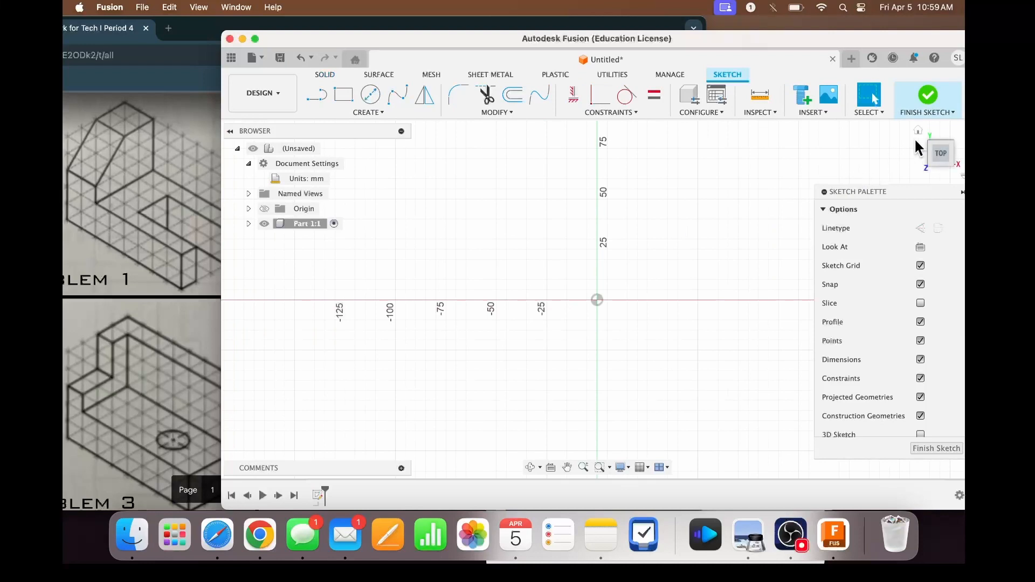
left_click(942, 158)
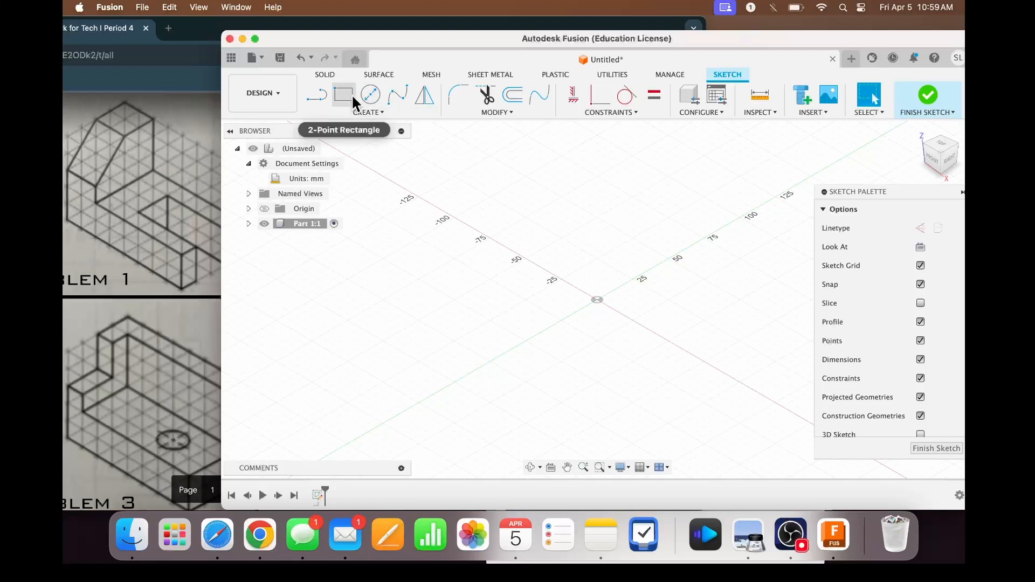
left_click_drag(354, 40, 374, 41)
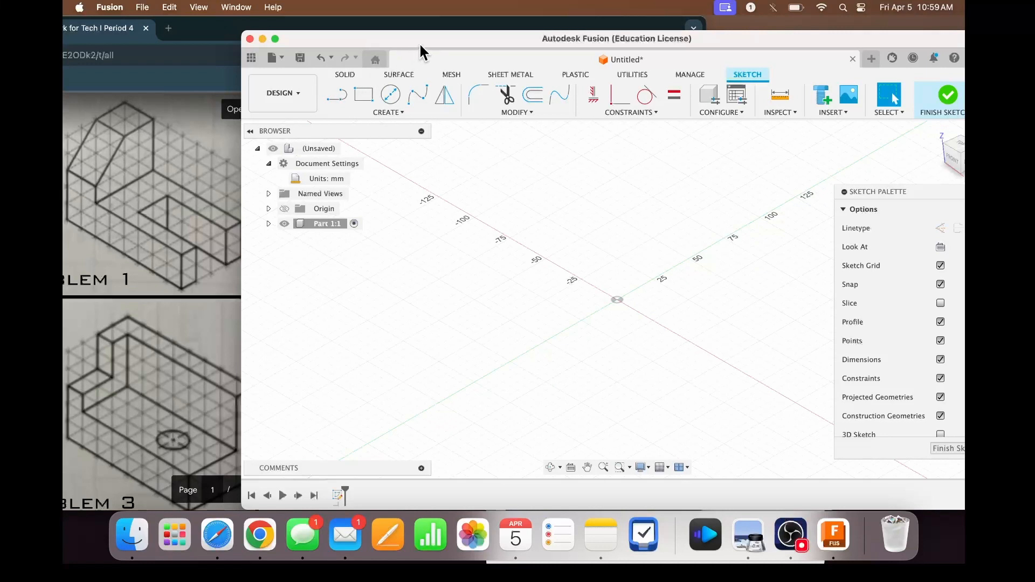
mouse_move(419, 43)
left_mouse_down()
mouse_move(454, 52)
mouse_move(383, 53)
left_mouse_up()
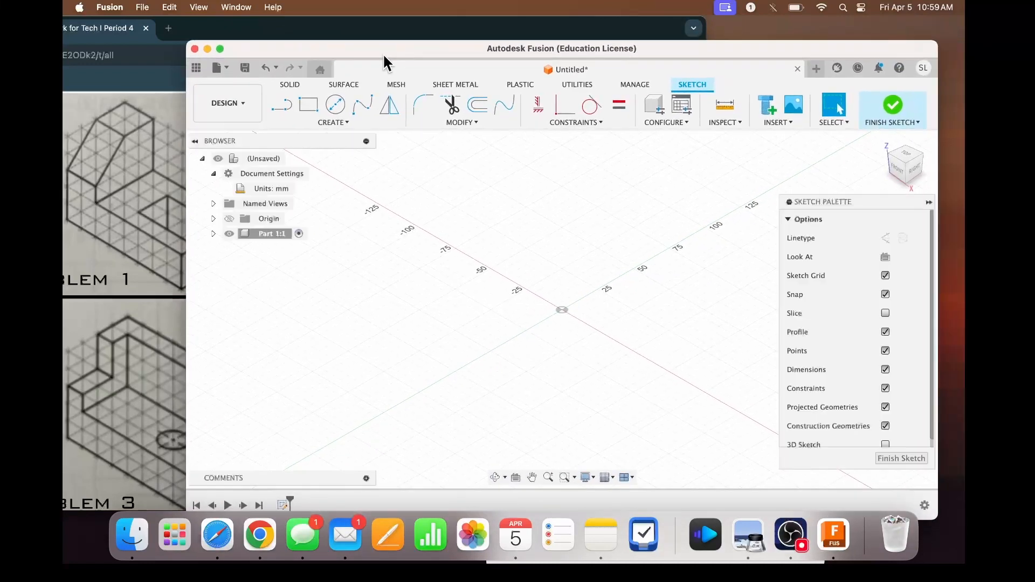
left_click(308, 105)
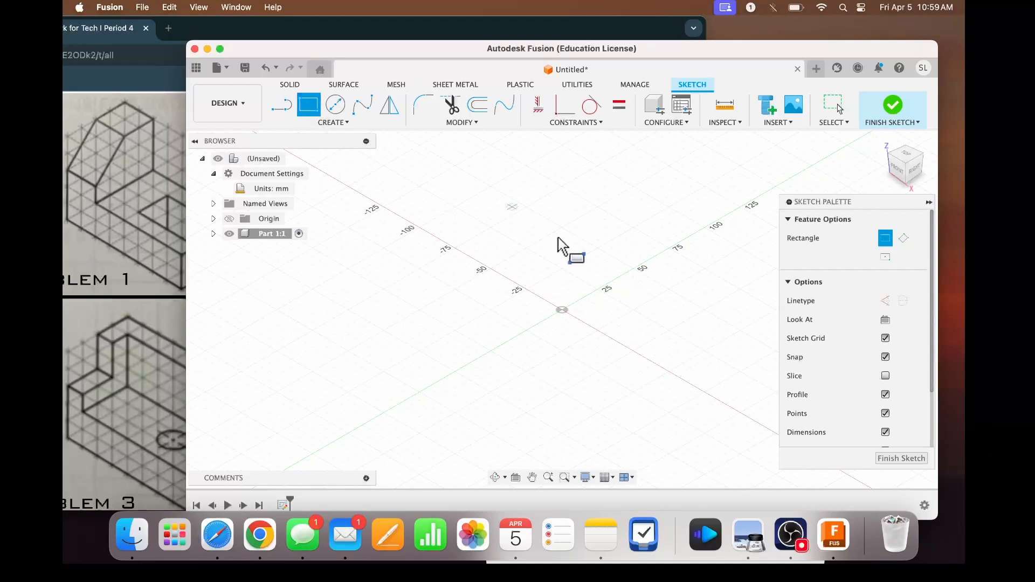
left_click(562, 309)
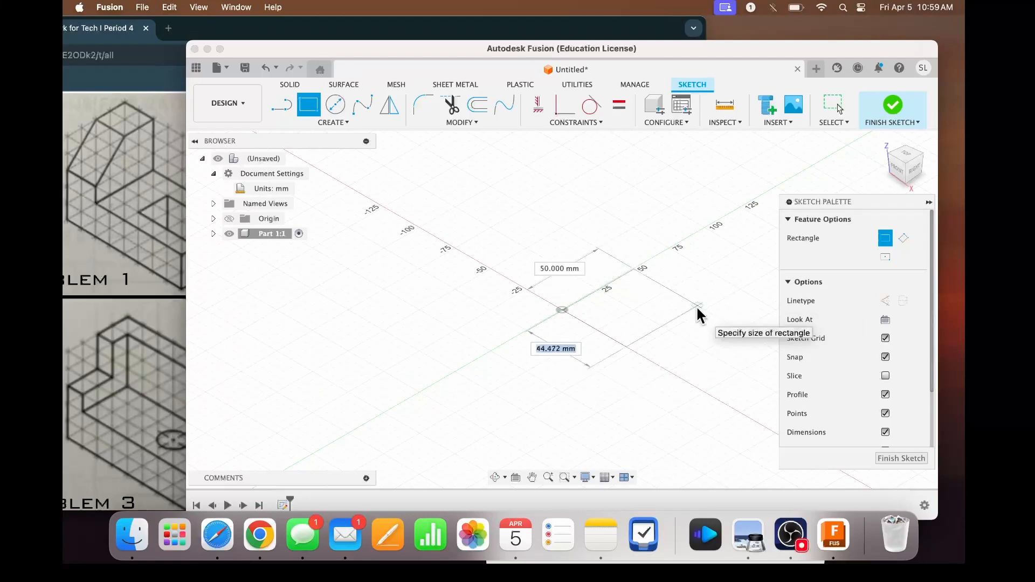
key("Escape")
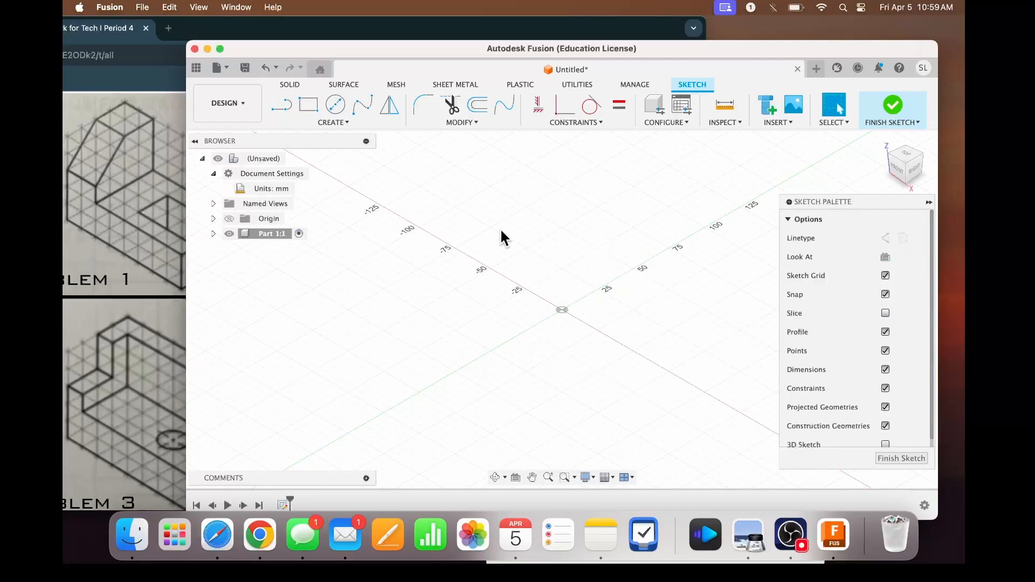
- Change the document's active units to inches
left_click(215, 173)
left_click(214, 173)
mouse_move(247, 187)
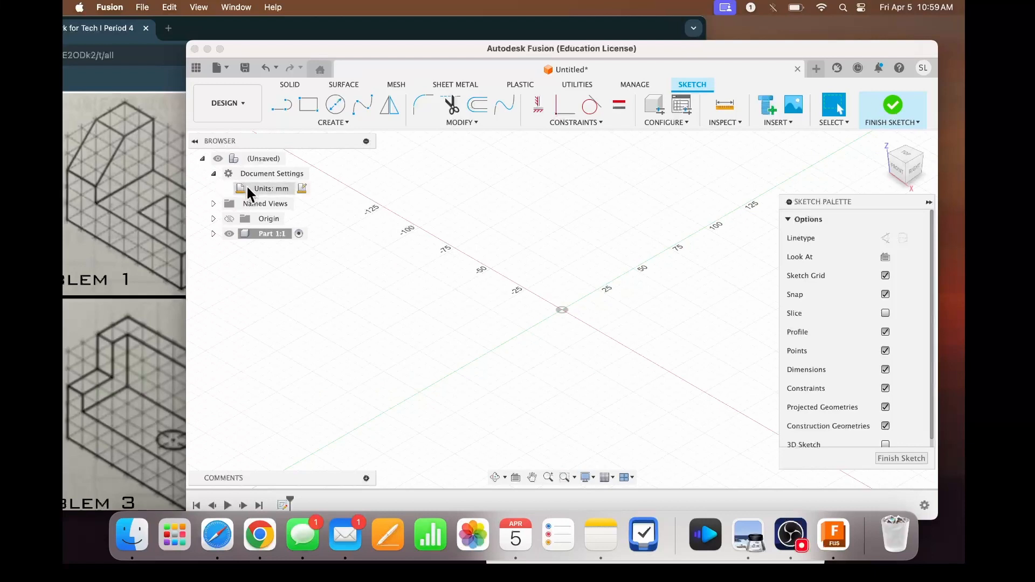
left_click(302, 189)
left_click(894, 219)
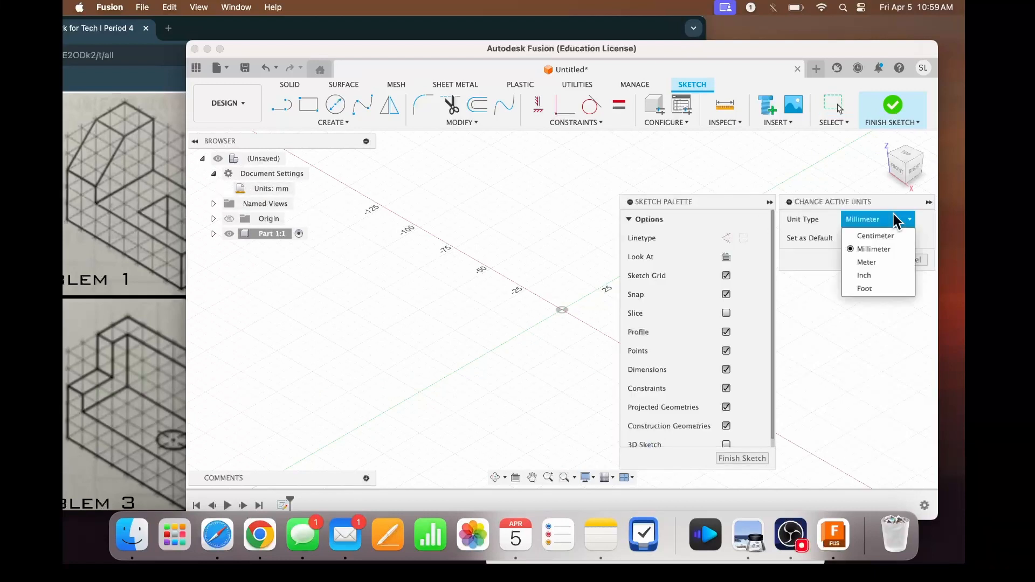
left_click(878, 275)
left_click(869, 260)
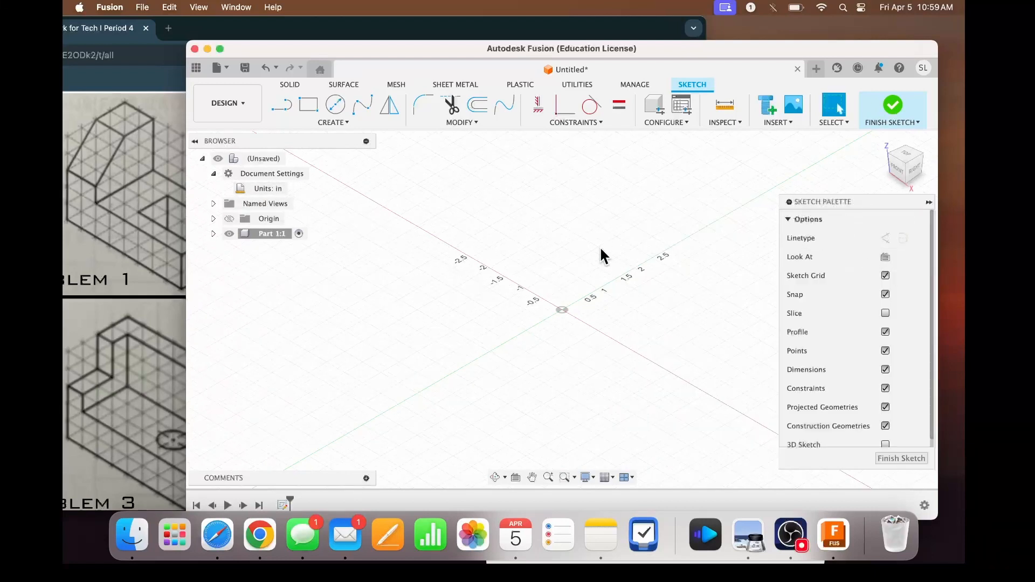
- Sketch a two-point rectangle from the origin, 8 in long along the X axis and 4 in wide
left_click(311, 106)
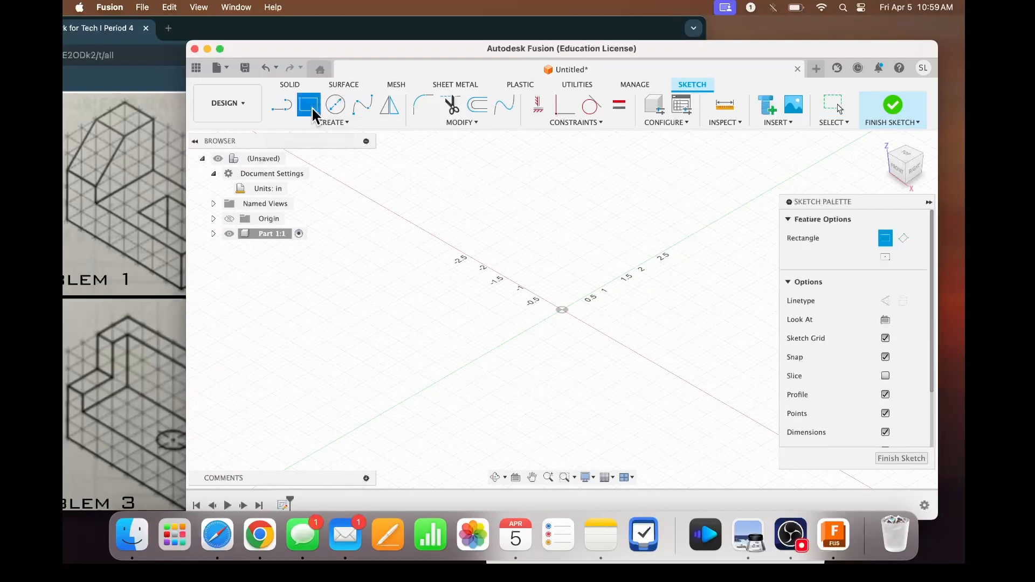
left_click(562, 311)
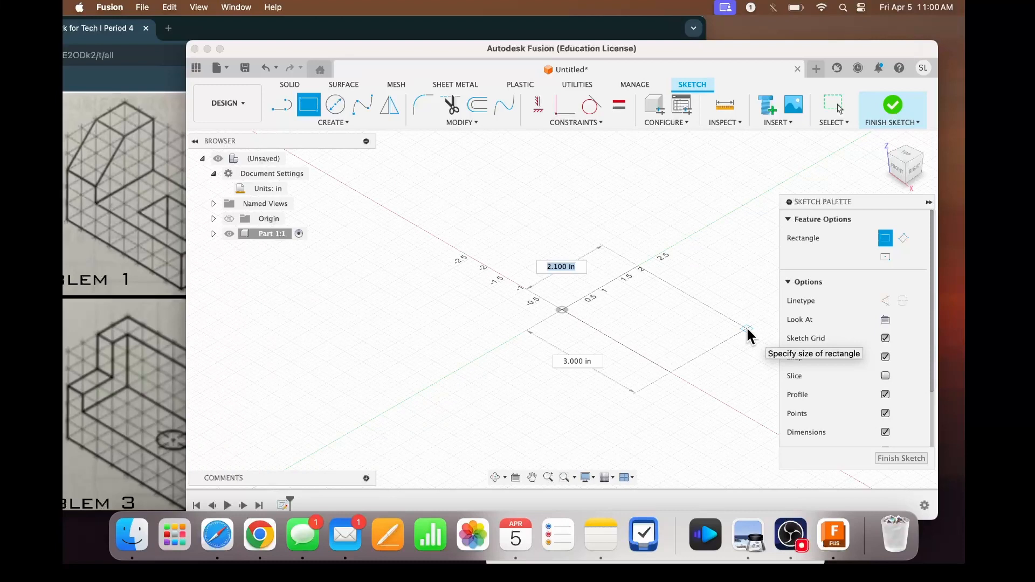
type("4")
key("Tab")
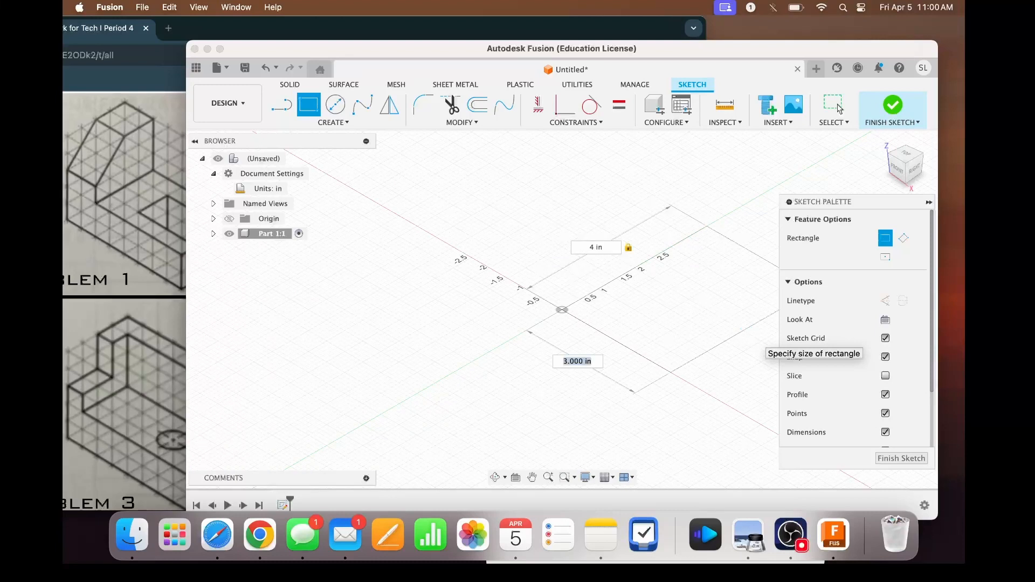
type("8")
key("Return")
key("Escape")
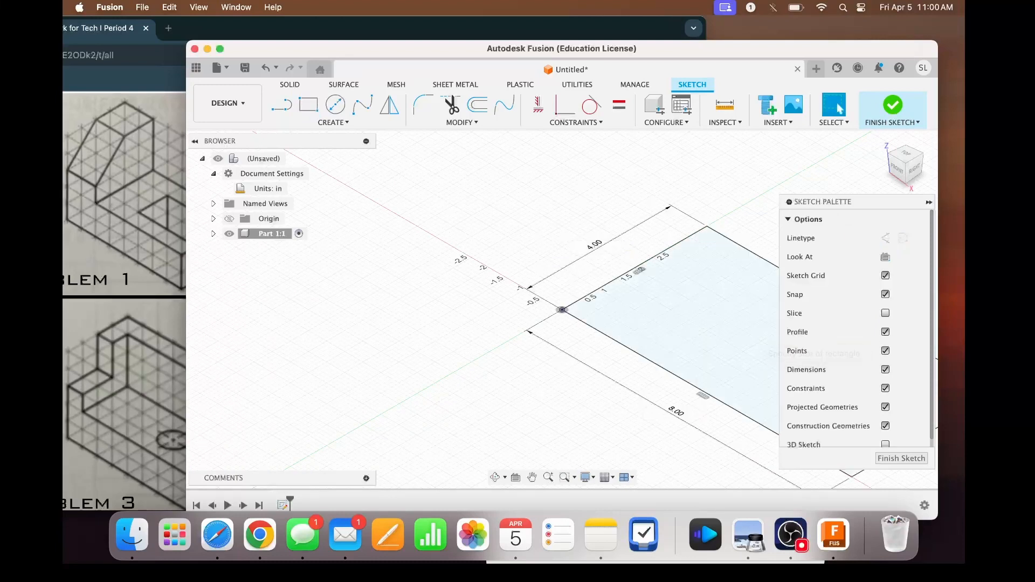
- Sketch a 4 in by 2 in slot rectangle inside the base, starting on the 4 in edge opposite the origin
scroll(738, 219, "right", 5)
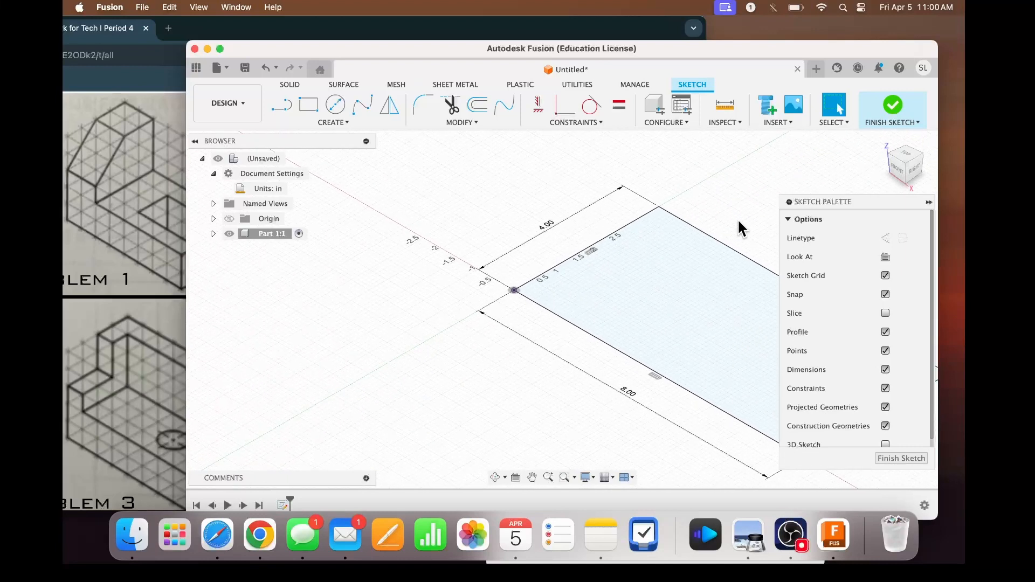
scroll(738, 218, "right", 2)
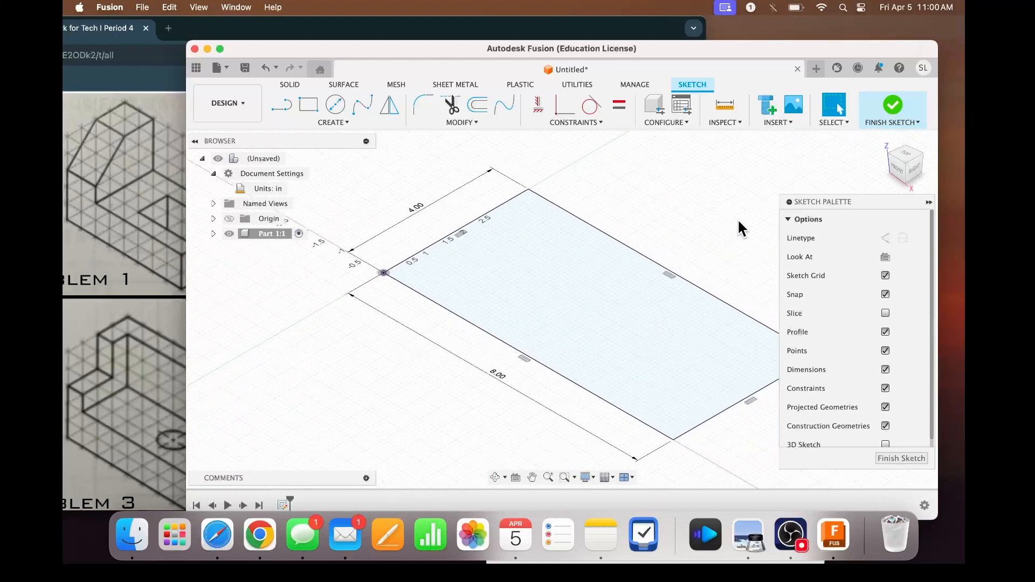
left_click_drag(682, 51, 749, 52)
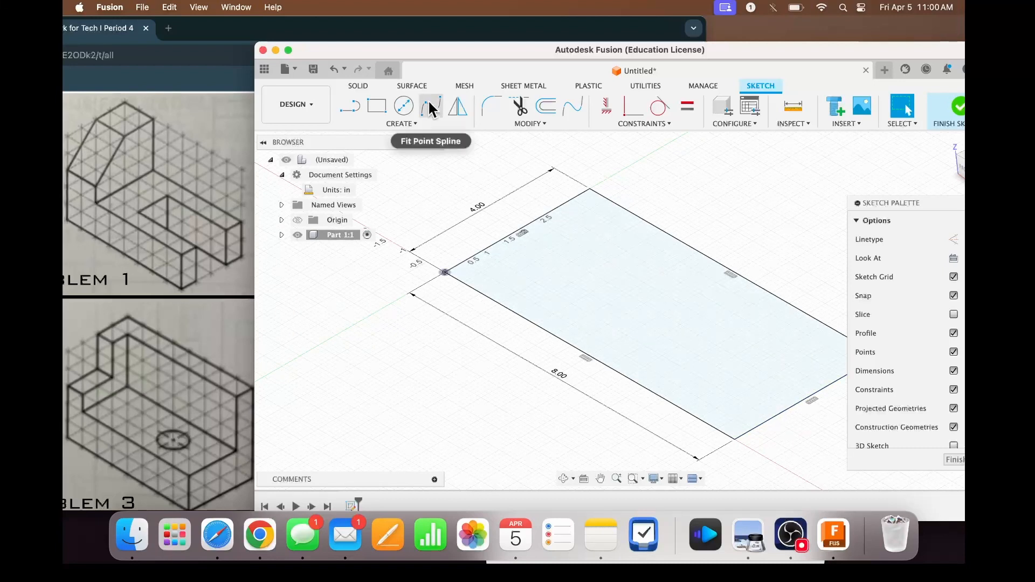
left_click(380, 106)
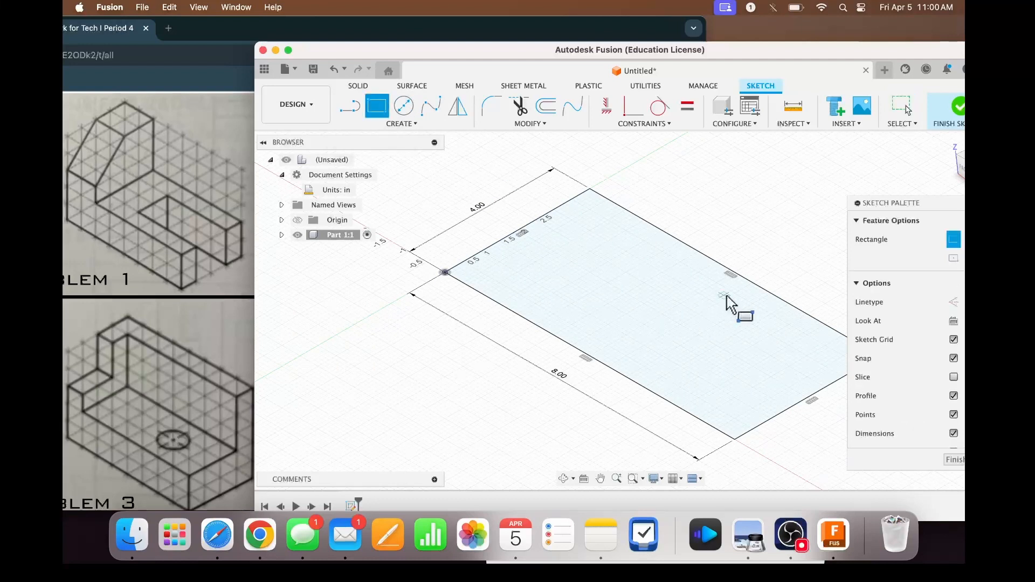
left_click(843, 376)
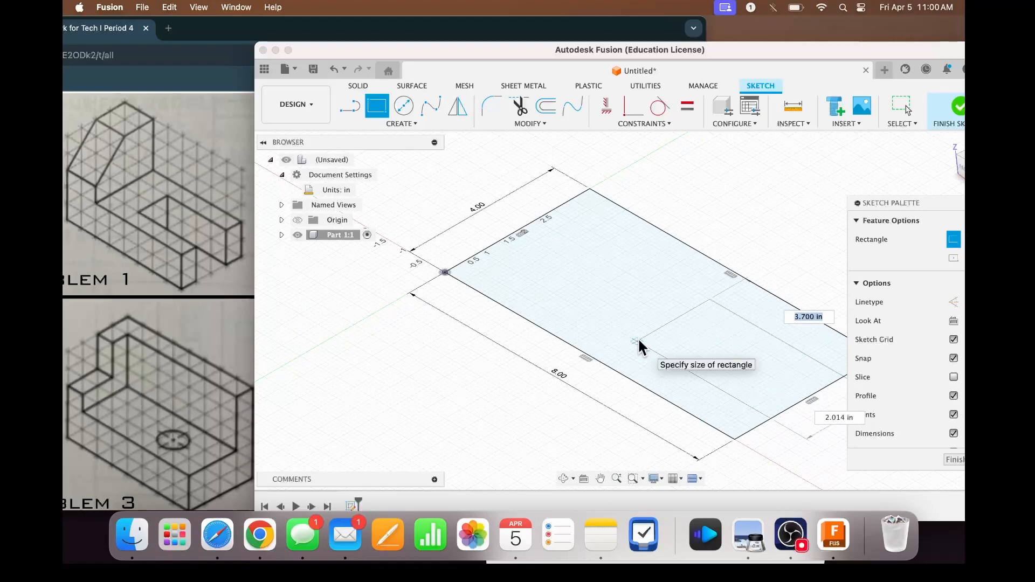
type("4")
key("Tab")
type("2")
key("Return")
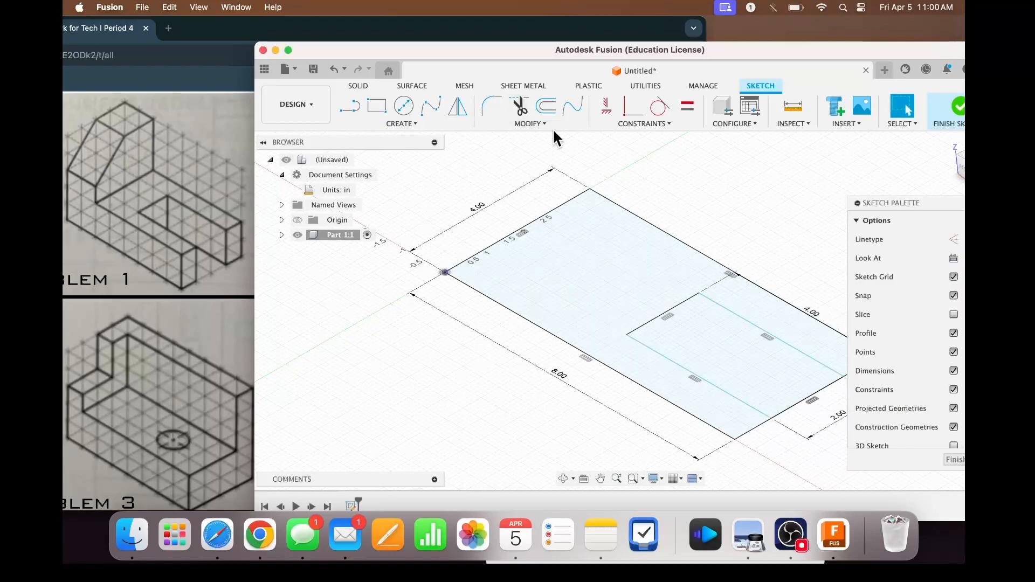
- Dimension the distance between the slot rectangle's long side and the base's front 8 in edge as 1 in
key("d")
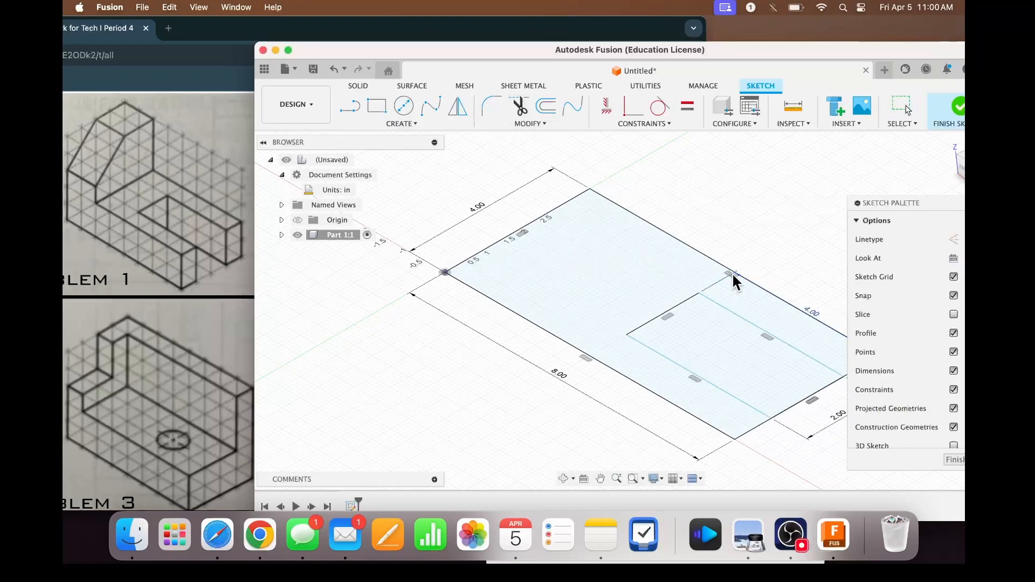
left_click(732, 393)
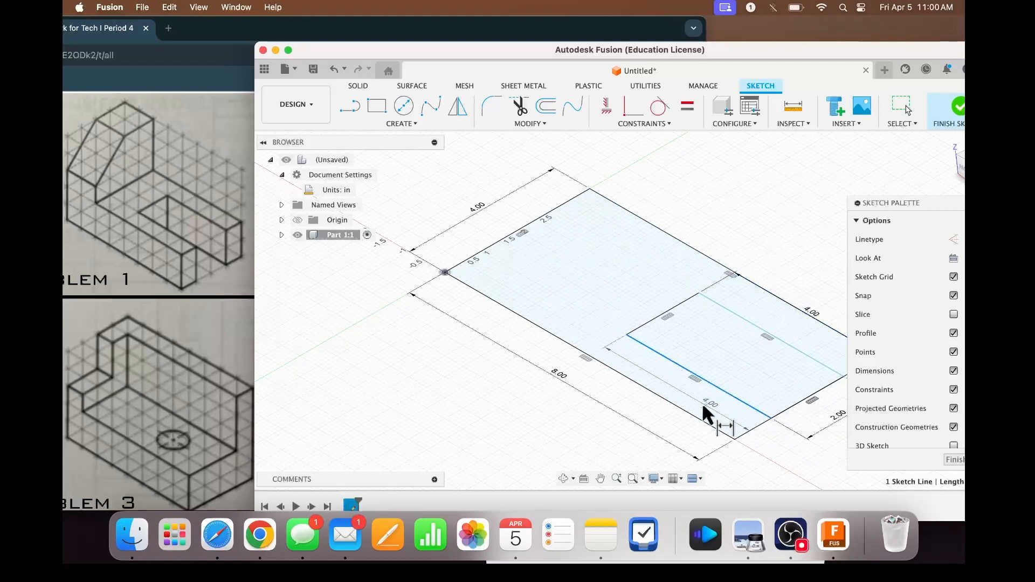
left_click(698, 417)
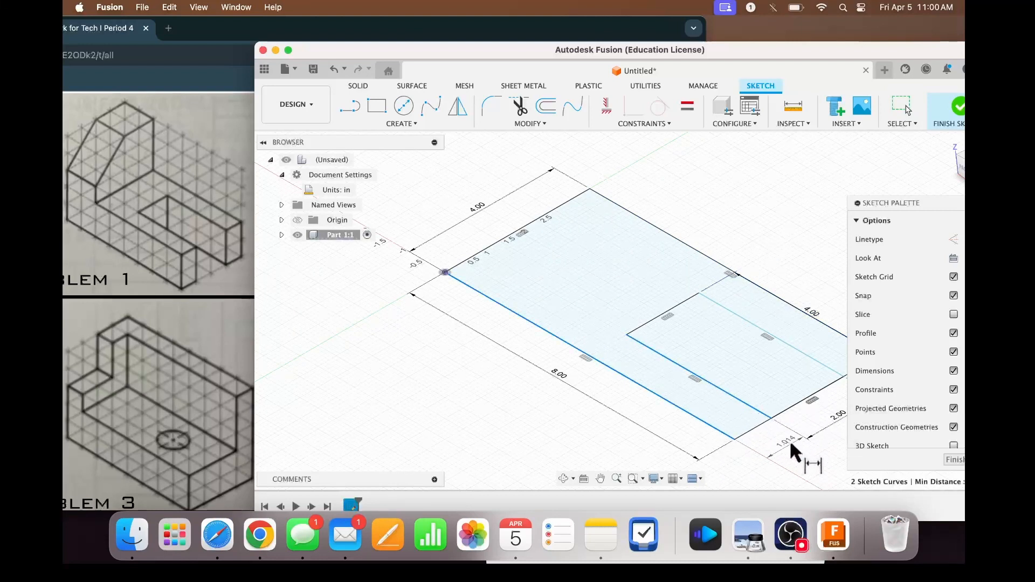
left_click(793, 443)
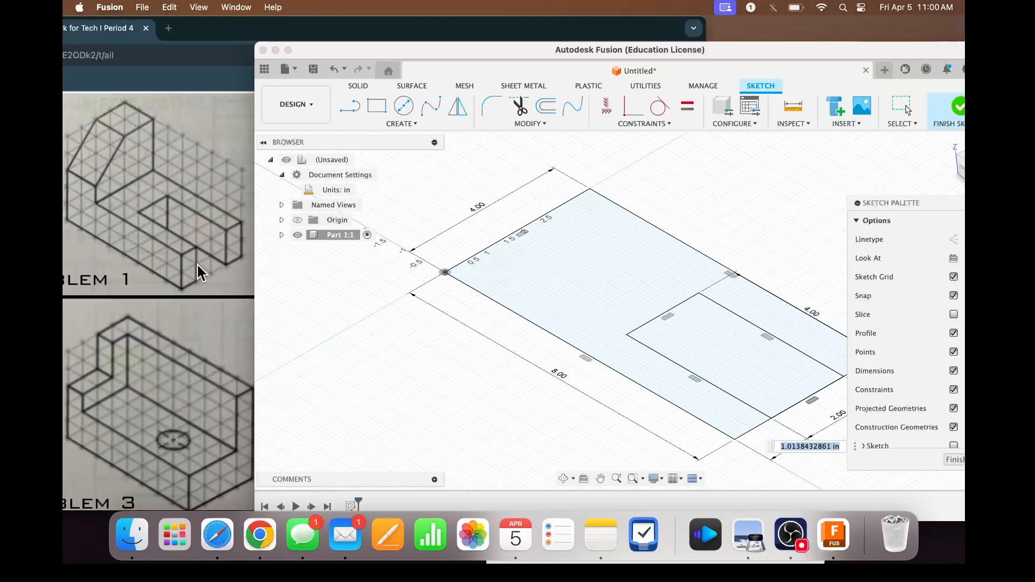
left_click(413, 325)
type("1")
key("Return")
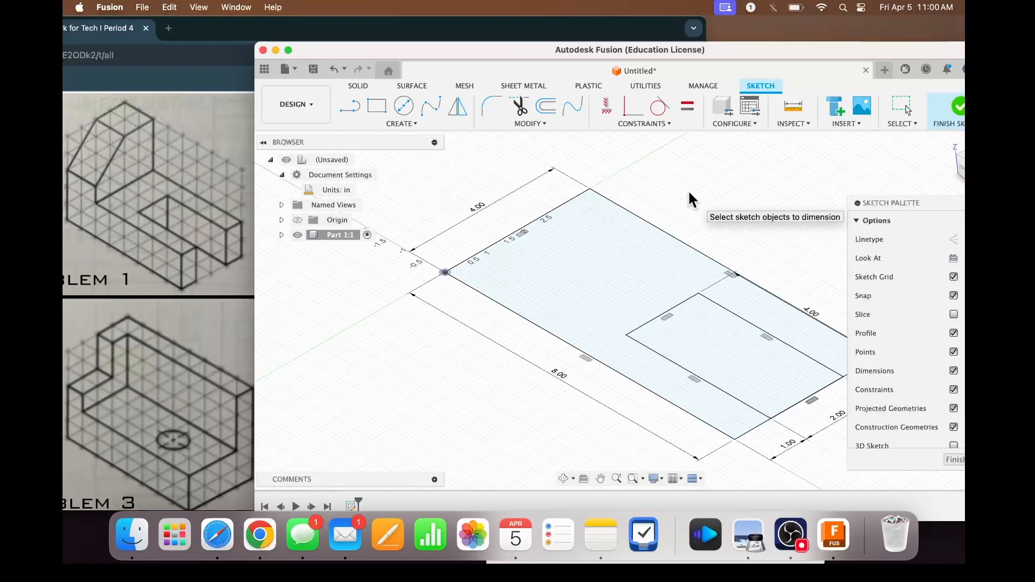
- Extrude the U-shaped profile around the slot rectangle 2 in upward as a new body
key("e")
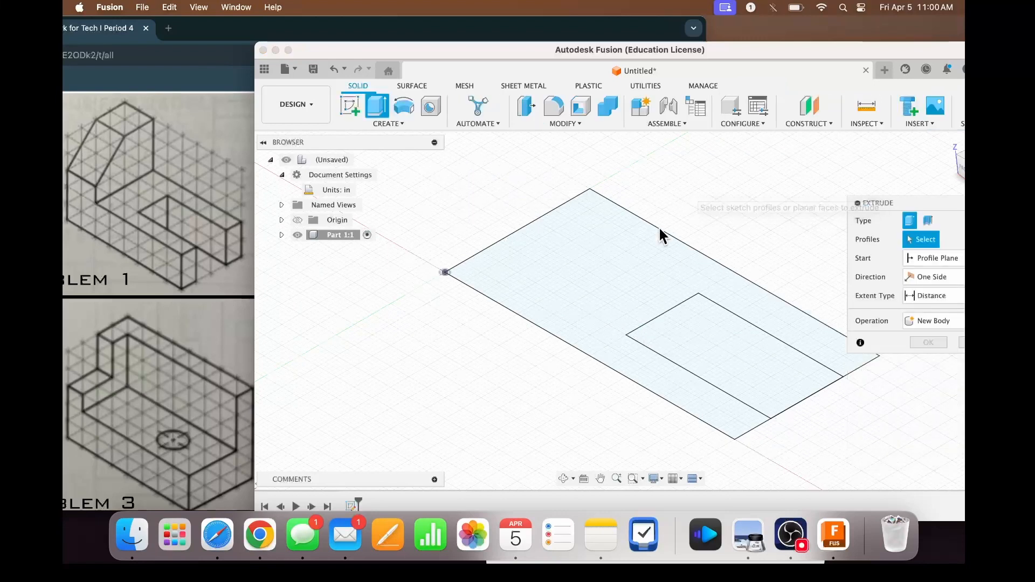
left_click(642, 279)
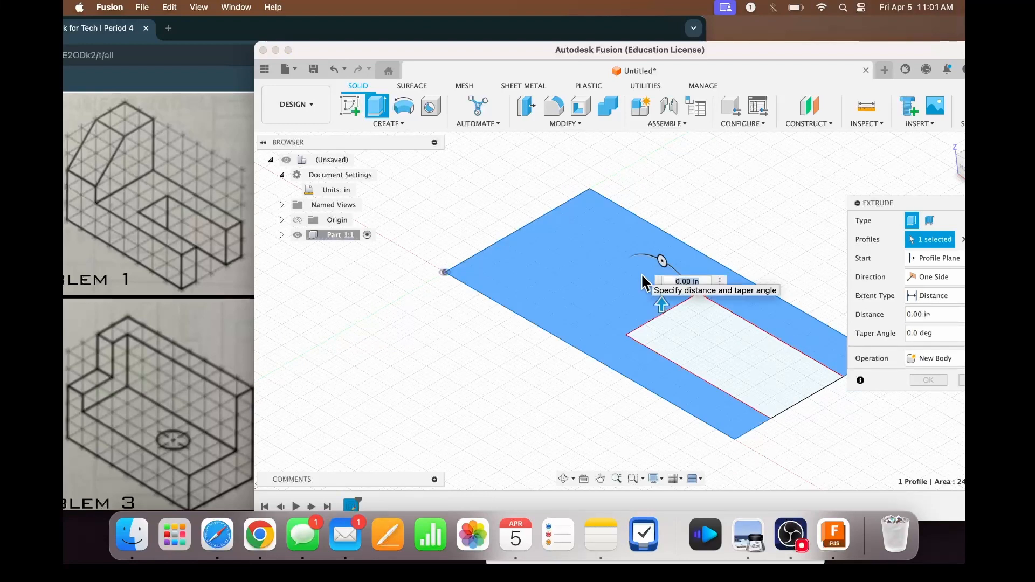
type("2")
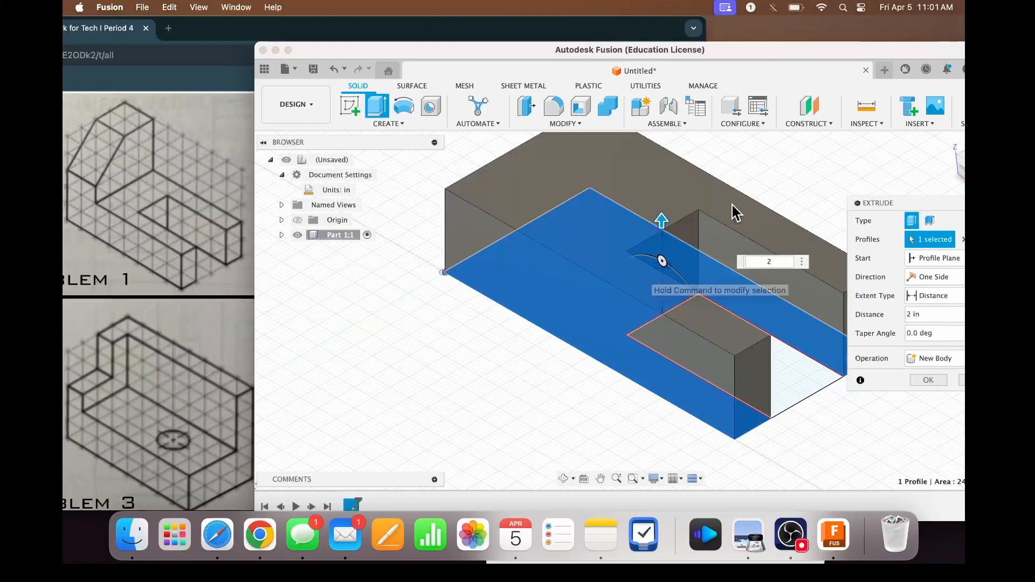
key("Return")
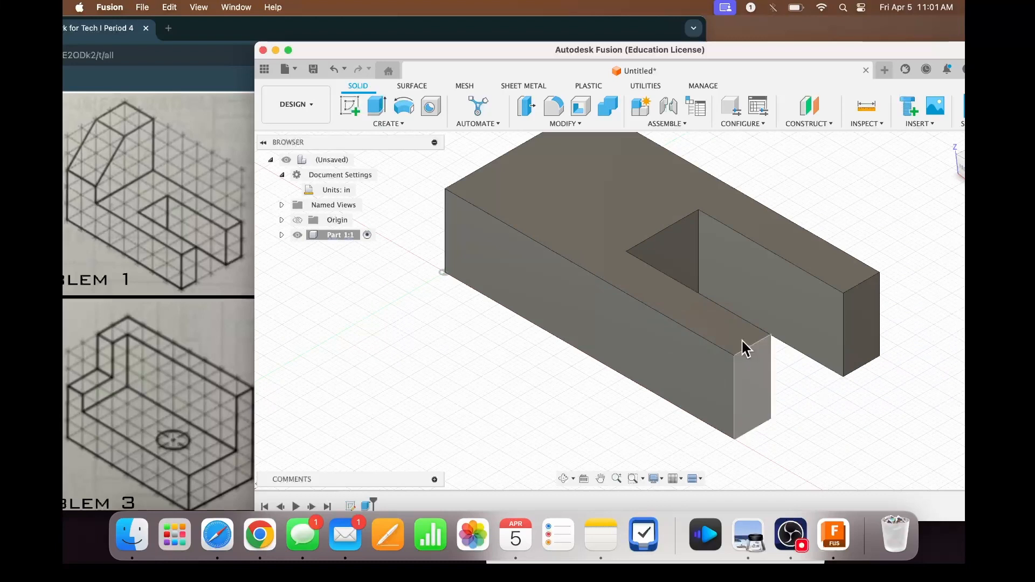
- Undo the 2 in extrusion of the U-shaped profile to return to editing the base sketch
key("super+z")
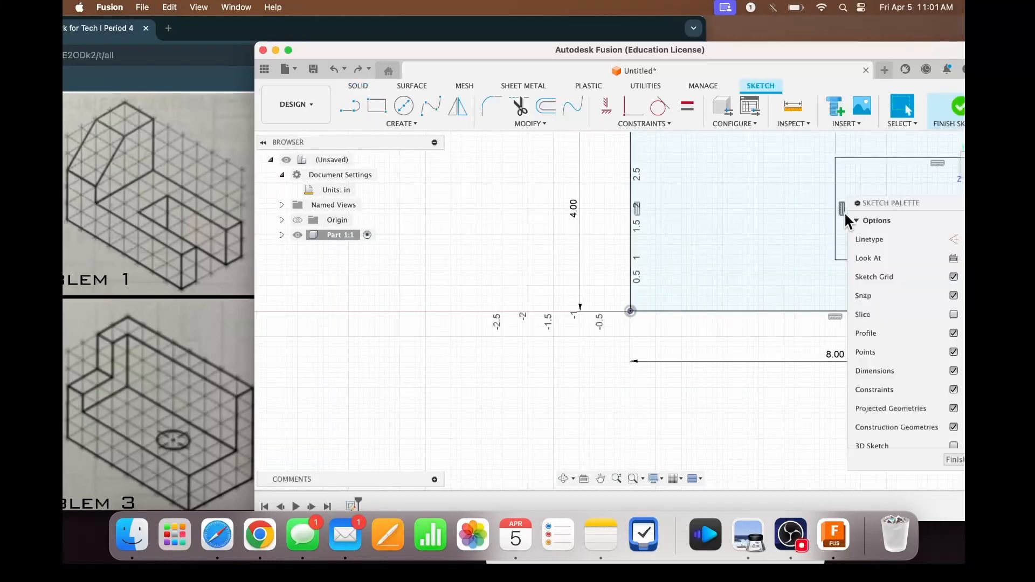
scroll(747, 225, "right", 5)
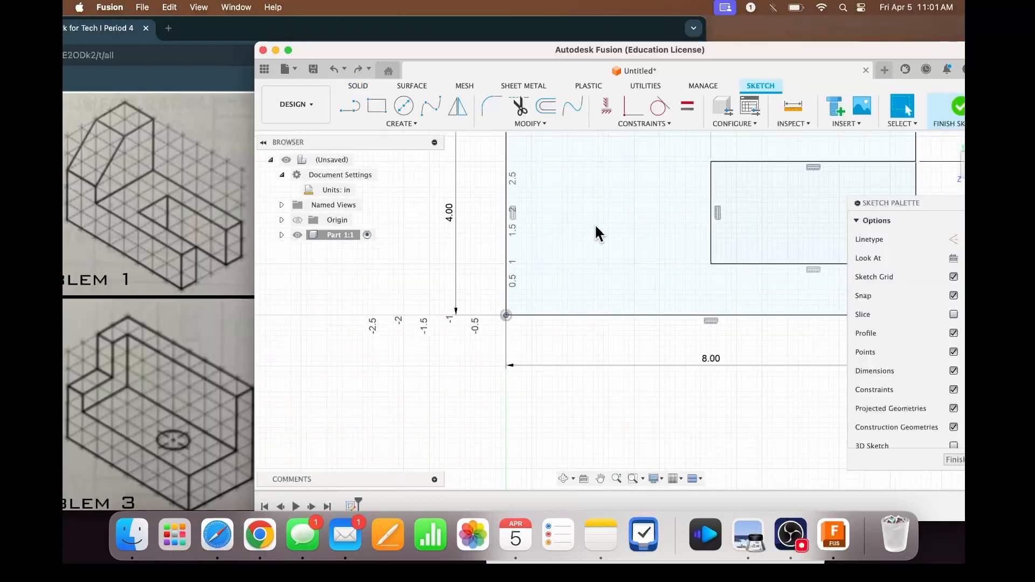
scroll(595, 225, "right", 3)
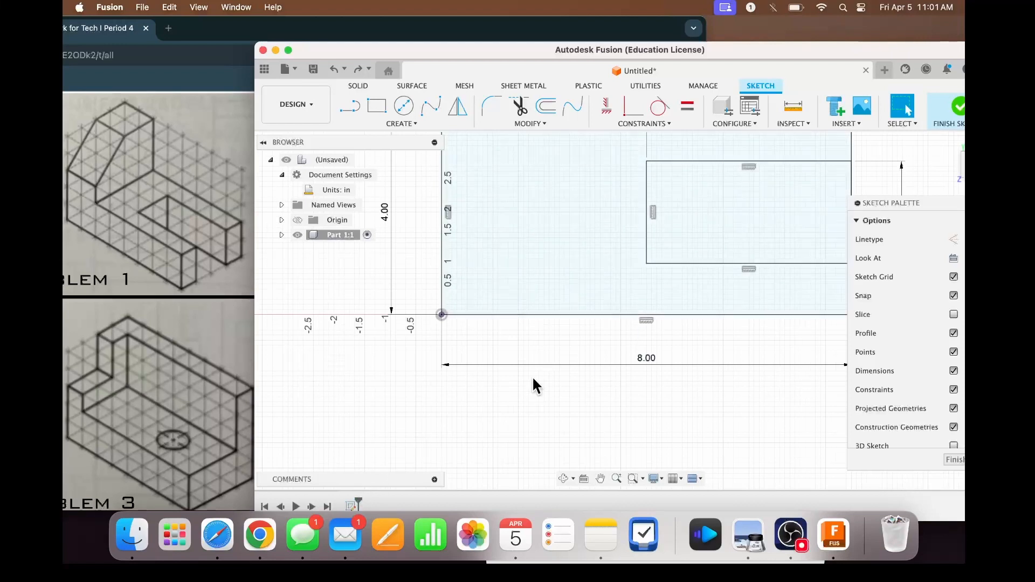
left_click(354, 505)
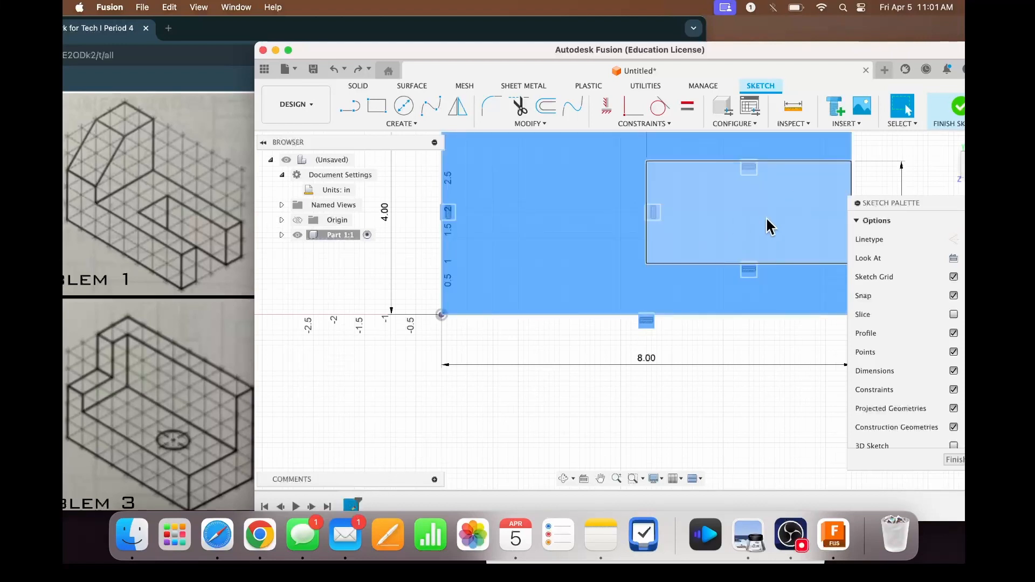
left_click_drag(836, 50, 712, 56)
- Trim away the slot rectangle's sides inside the base sketch, leaving only the 8 in by 4 in outline
left_click(395, 111)
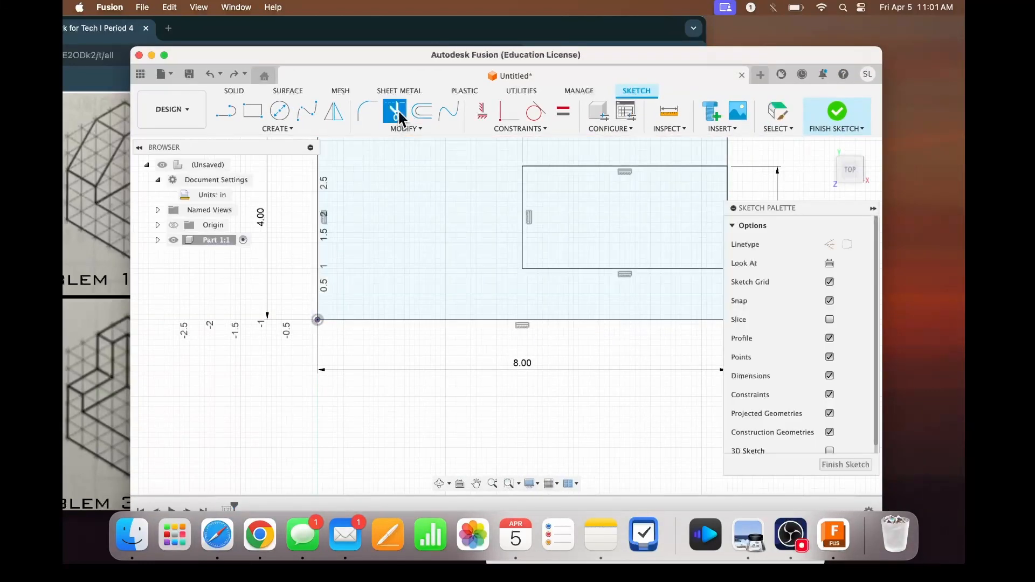
left_click(617, 167)
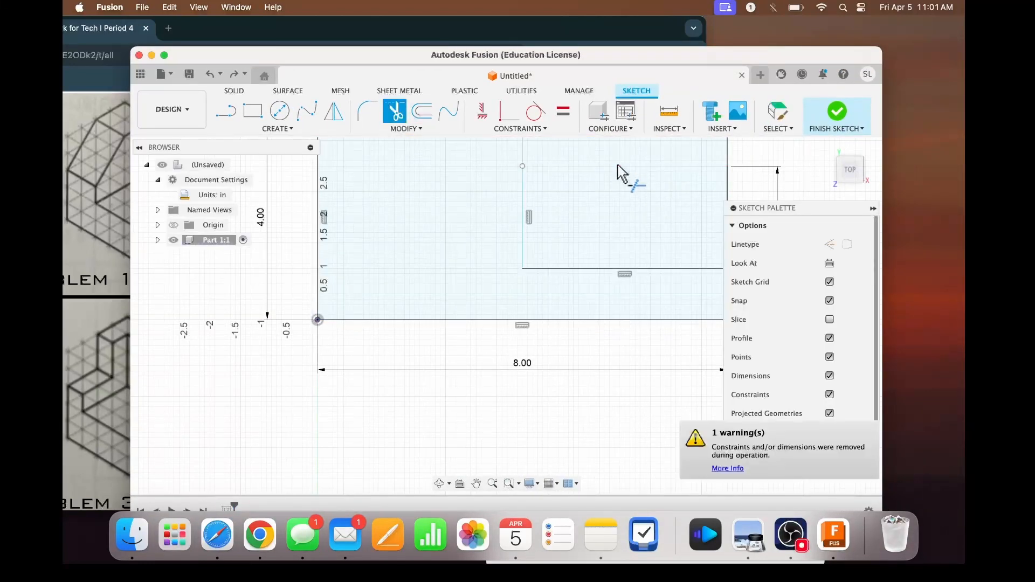
left_click(523, 218)
left_click(565, 269)
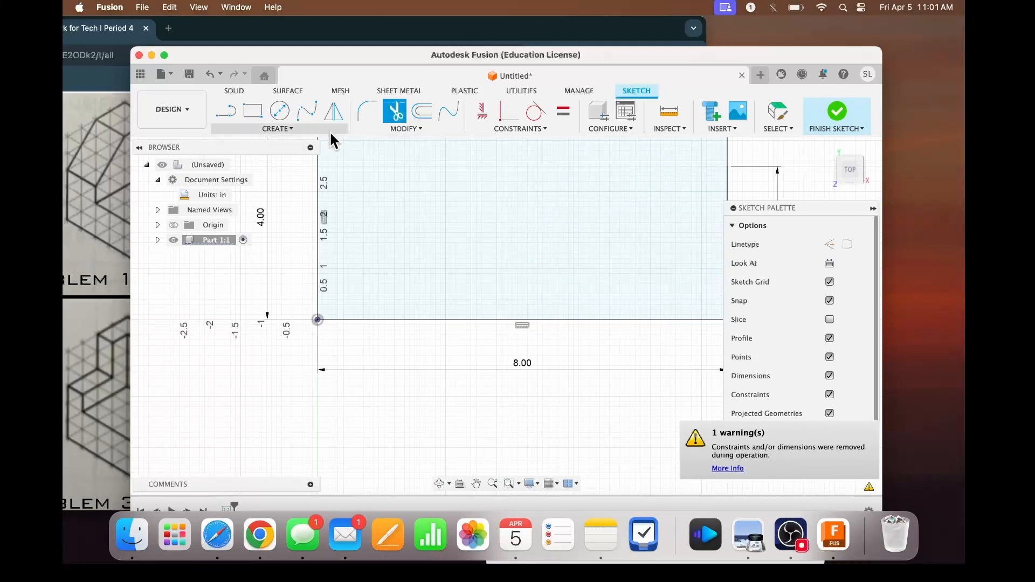
- Extrude the full 8 in by 4 in rectangle 2 in upward as a new body
type("e")
type("2")
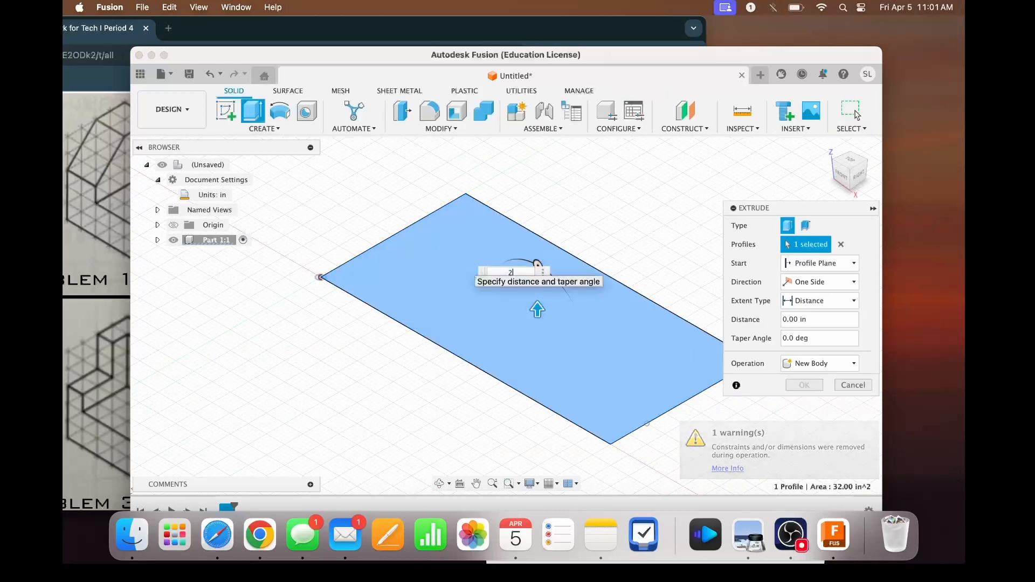
key("Return")
- Sketch a 4 in by 2 in slot rectangle on the block's top face, starting on the 4 in edge opposite the origin
left_click(225, 111)
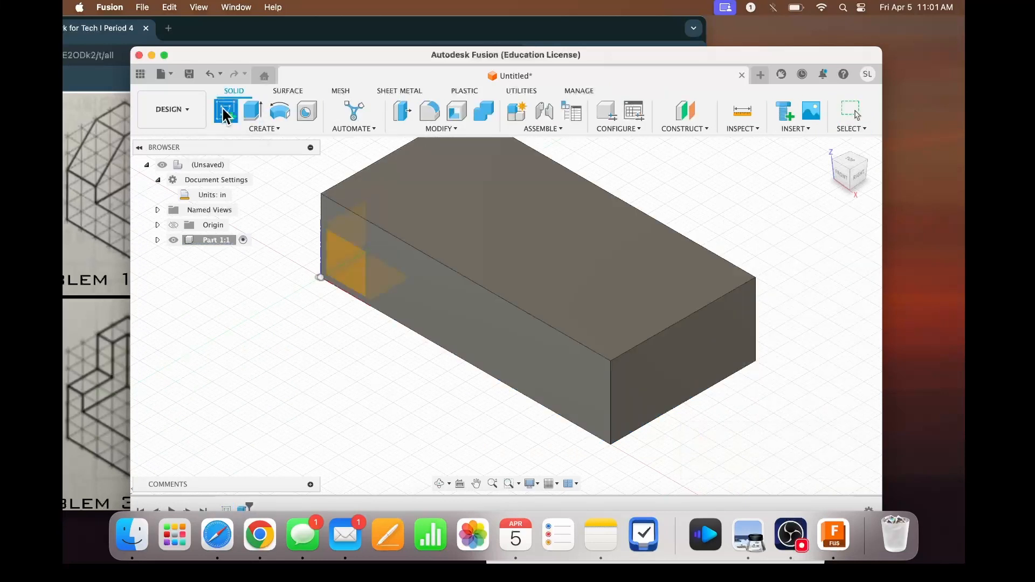
left_click(602, 238)
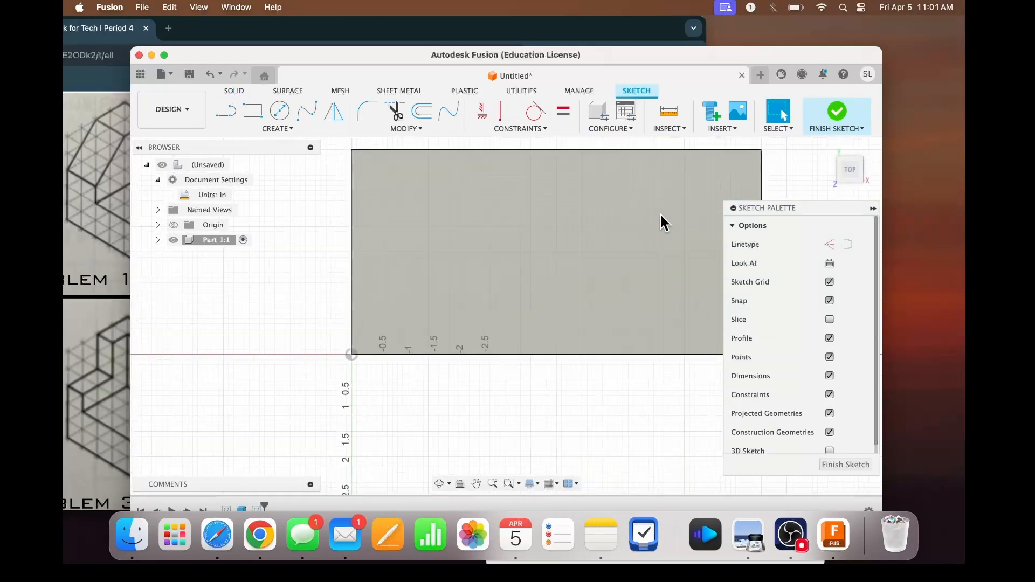
left_click(253, 111)
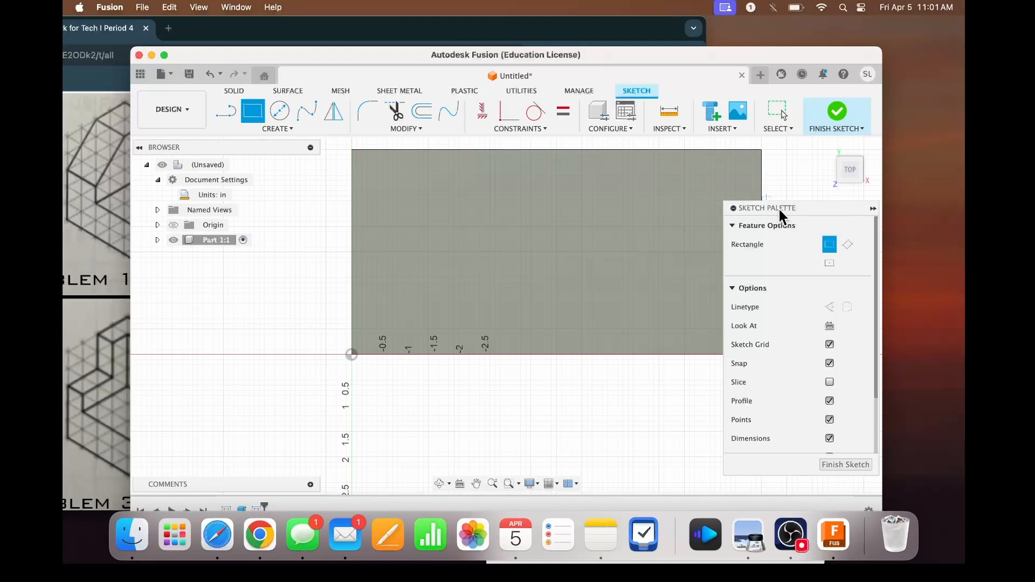
left_click_drag(779, 209, 786, 379)
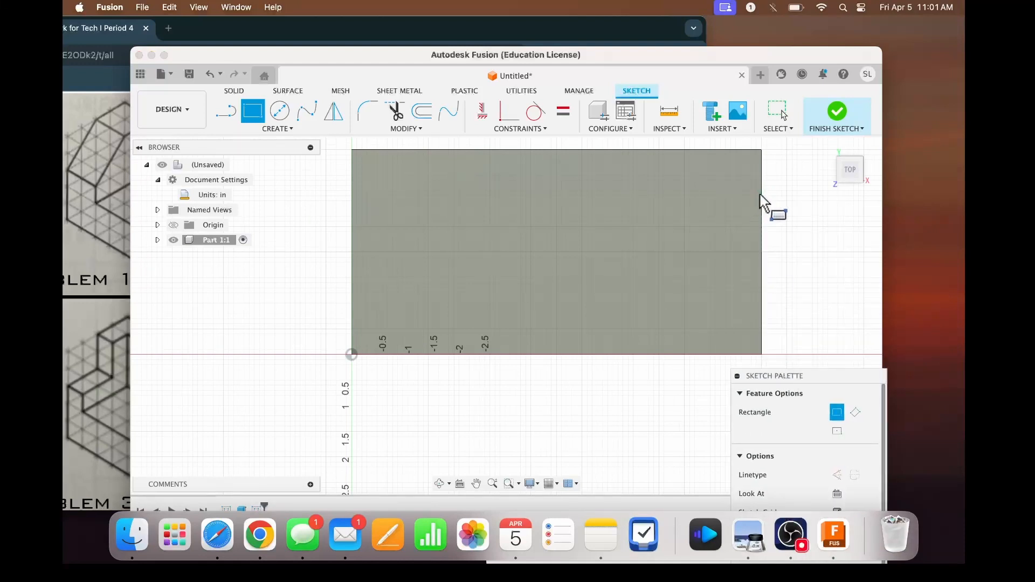
left_click(761, 194)
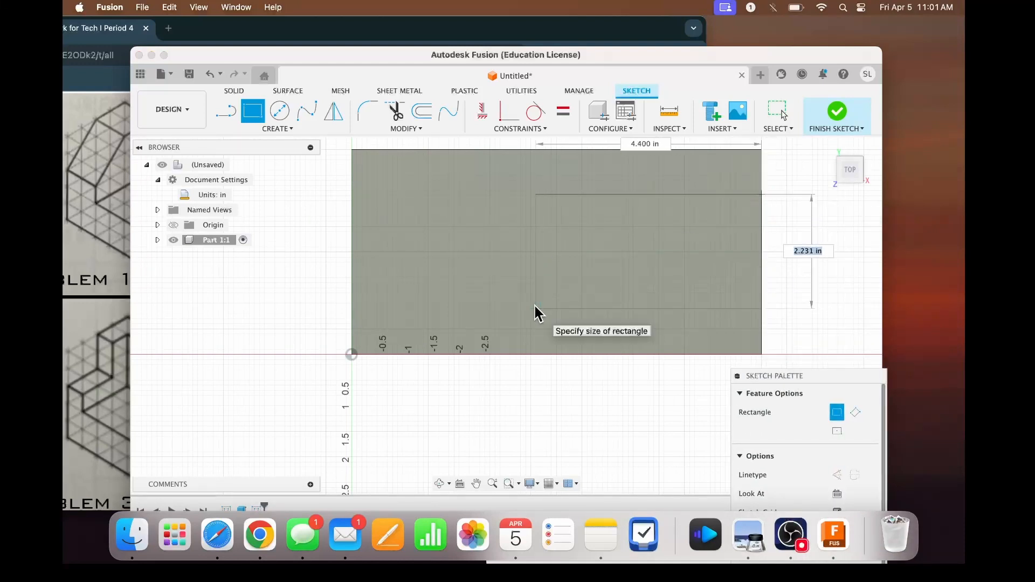
type("2")
key("Tab")
key("Tab")
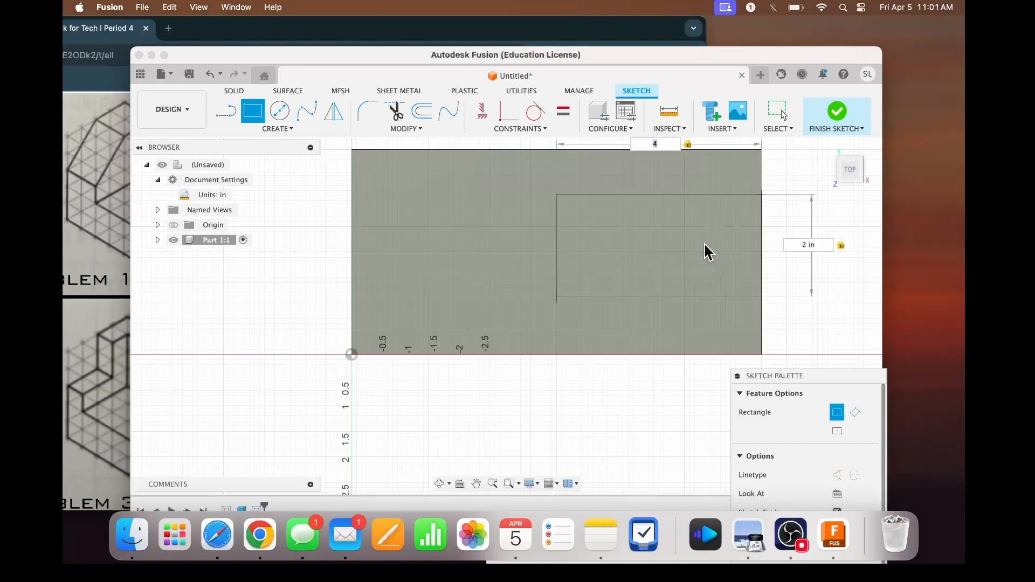
key("Return")
key("Escape")
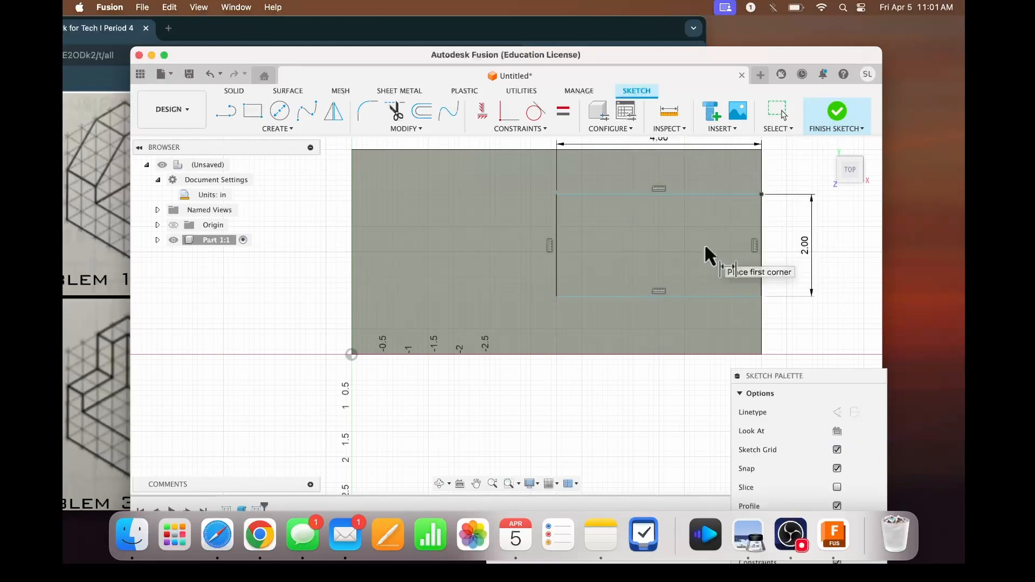
- Dimension the distance from the slot rectangle's lower long side to the block's front 8 in edge as 1 in
left_click(741, 295)
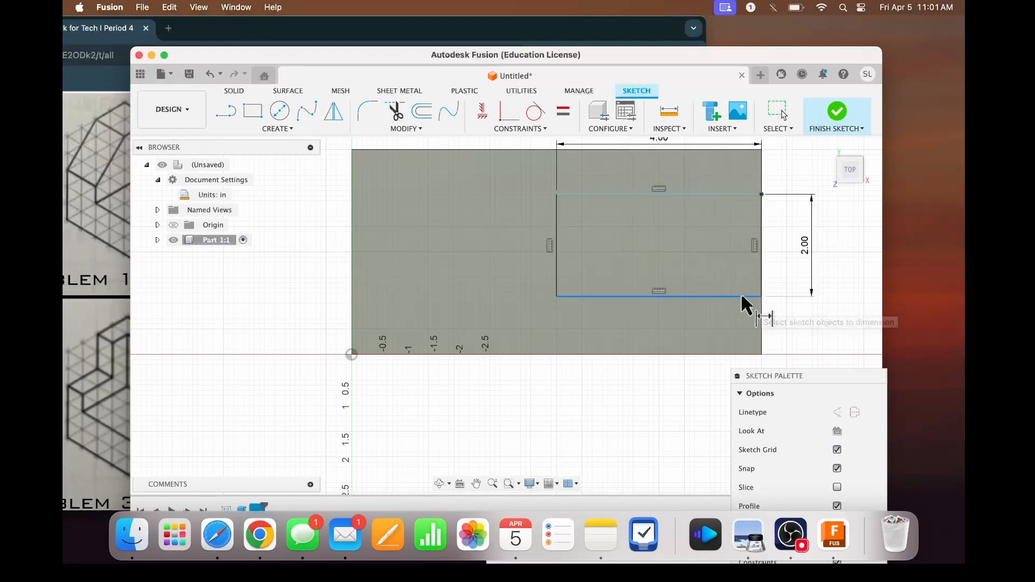
left_click(738, 354)
left_click(811, 339)
type("1")
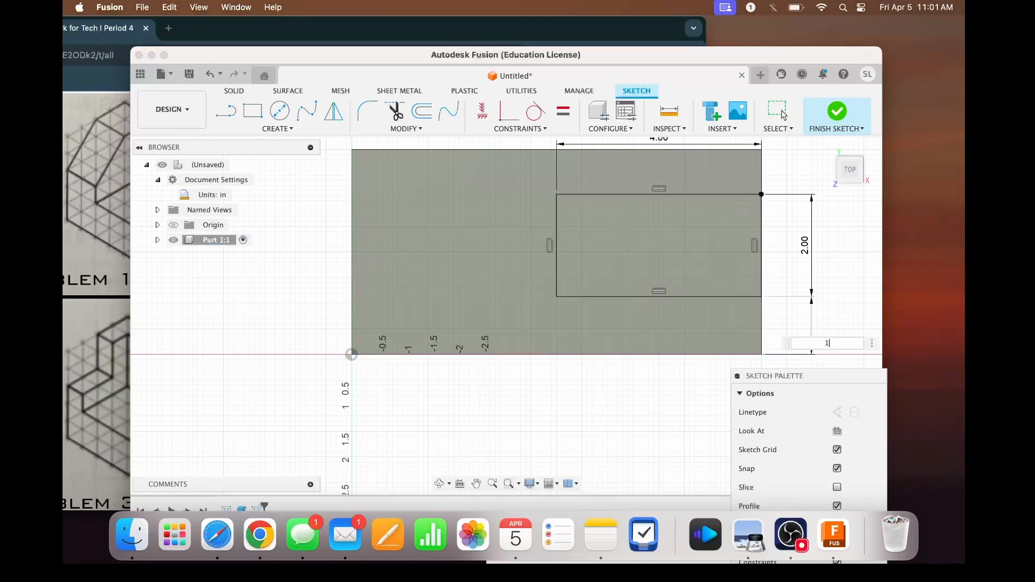
key("Return")
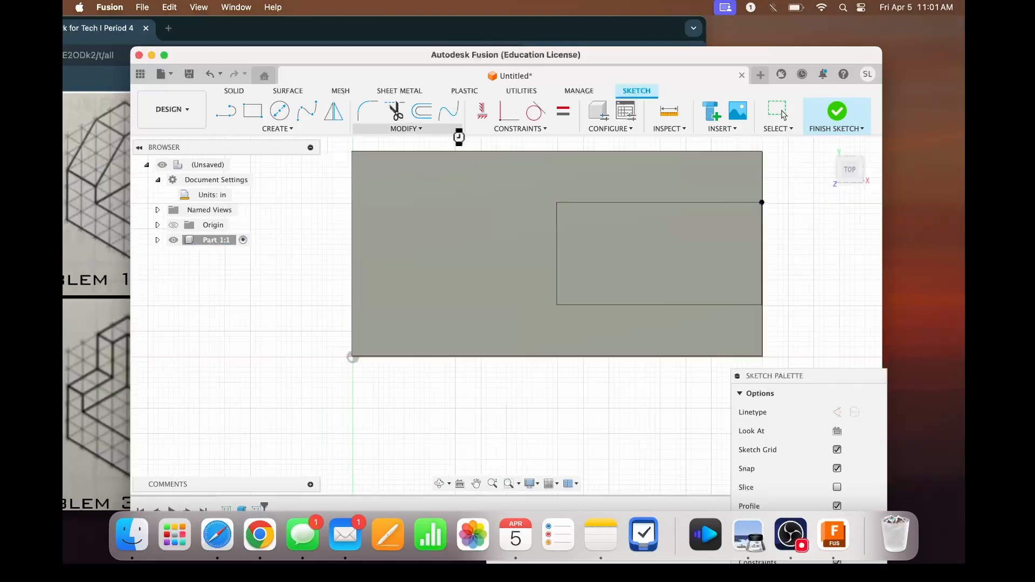
- Extrude the slot rectangle 2.80 in downward as a cut through the whole block
key("e")
left_click(564, 257)
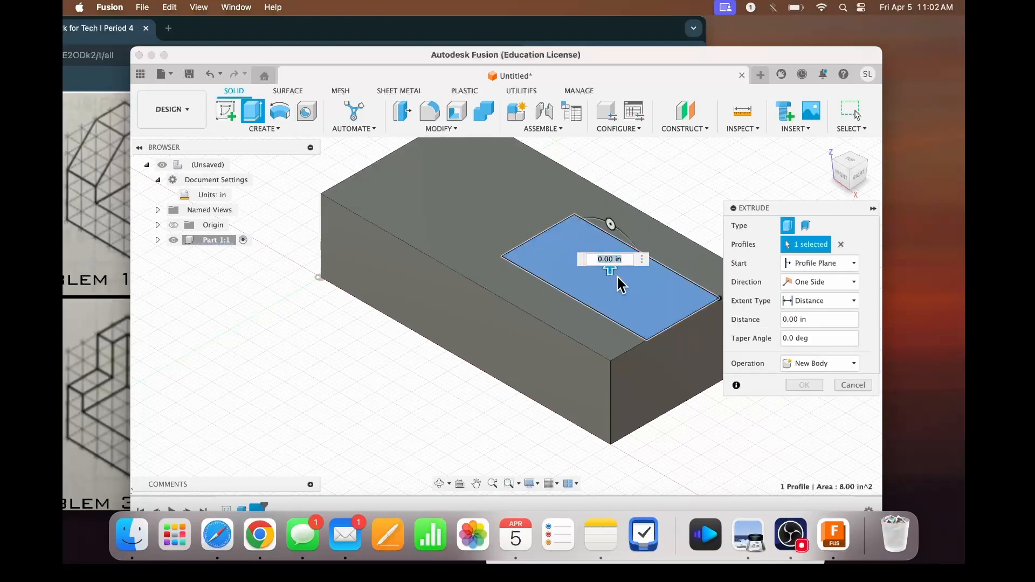
left_click_drag(610, 269, 611, 391)
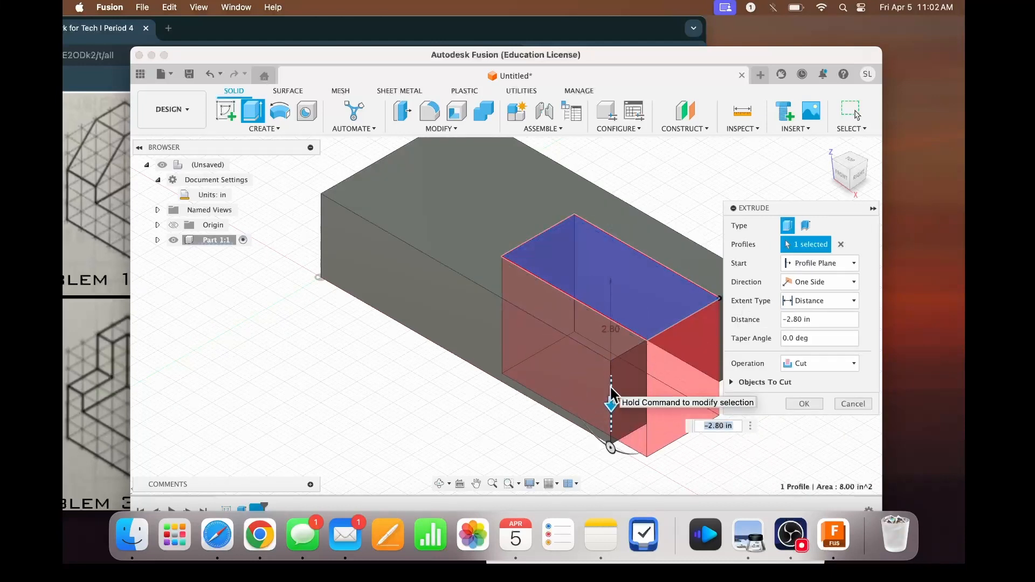
left_click(797, 401)
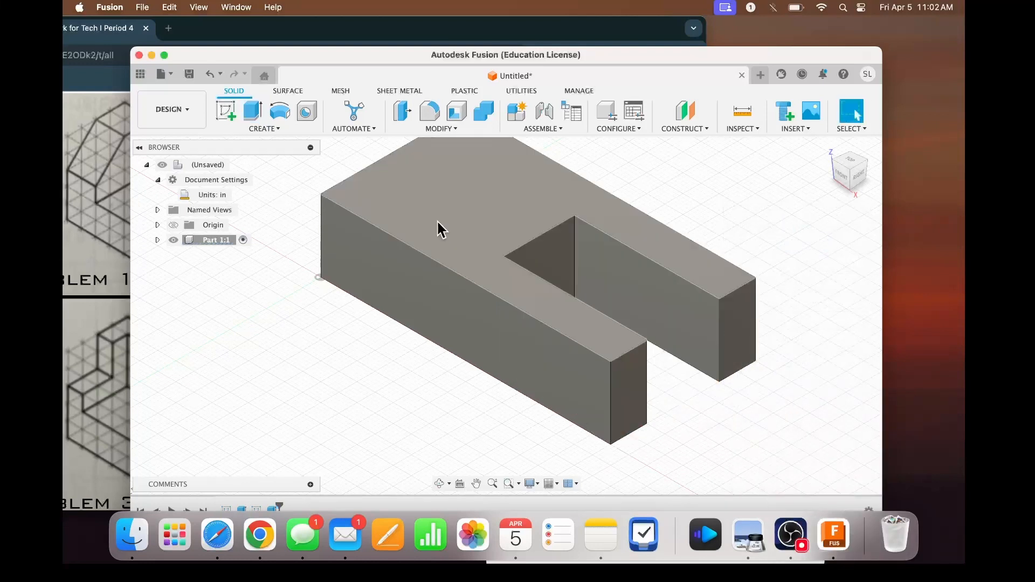
- Sketch a rectangle on the top face at the closed end, 2 in long and spanning the full 4 in width
left_click_drag(379, 52, 506, 74)
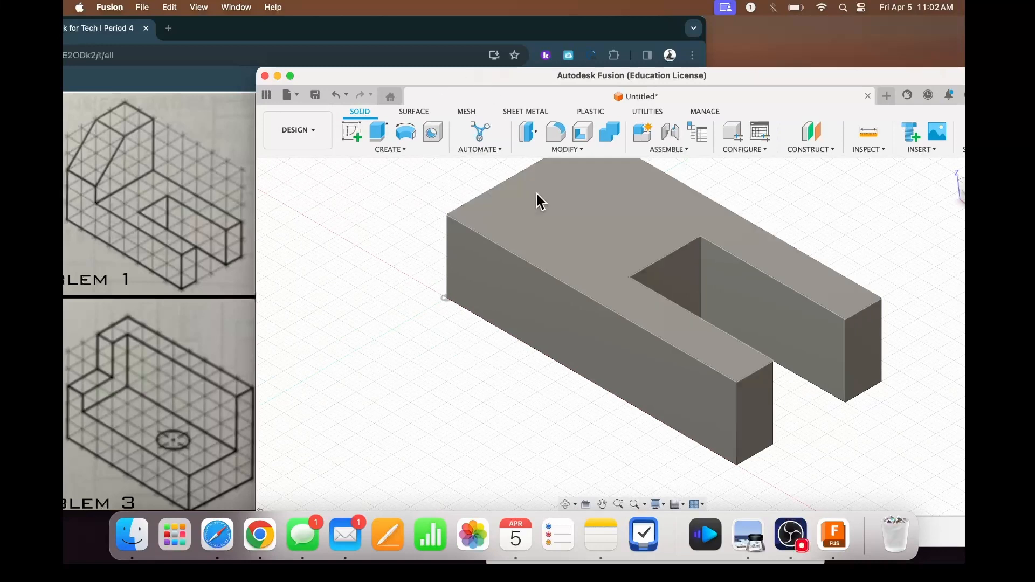
scroll(536, 192, "up", 3)
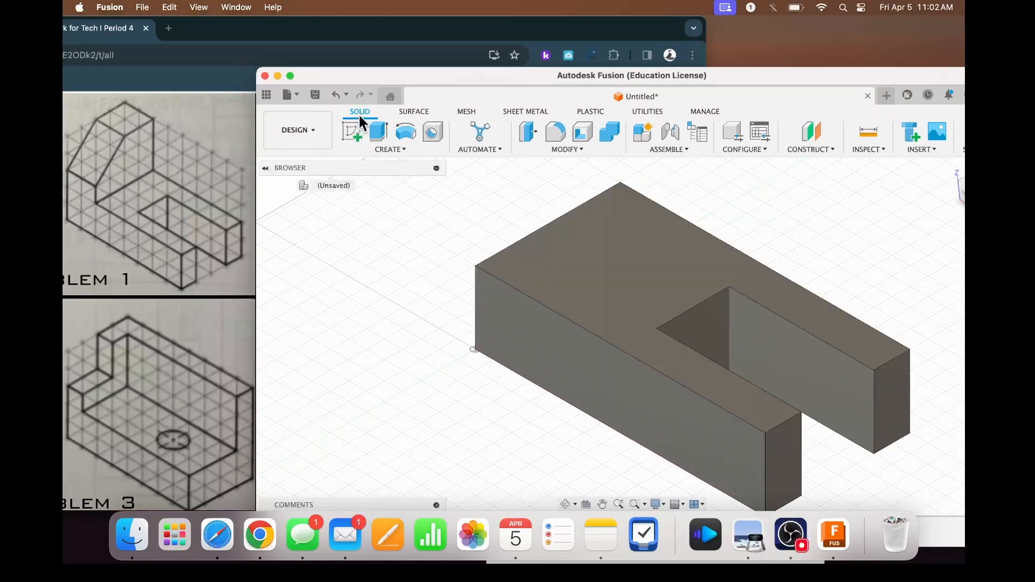
left_click(350, 136)
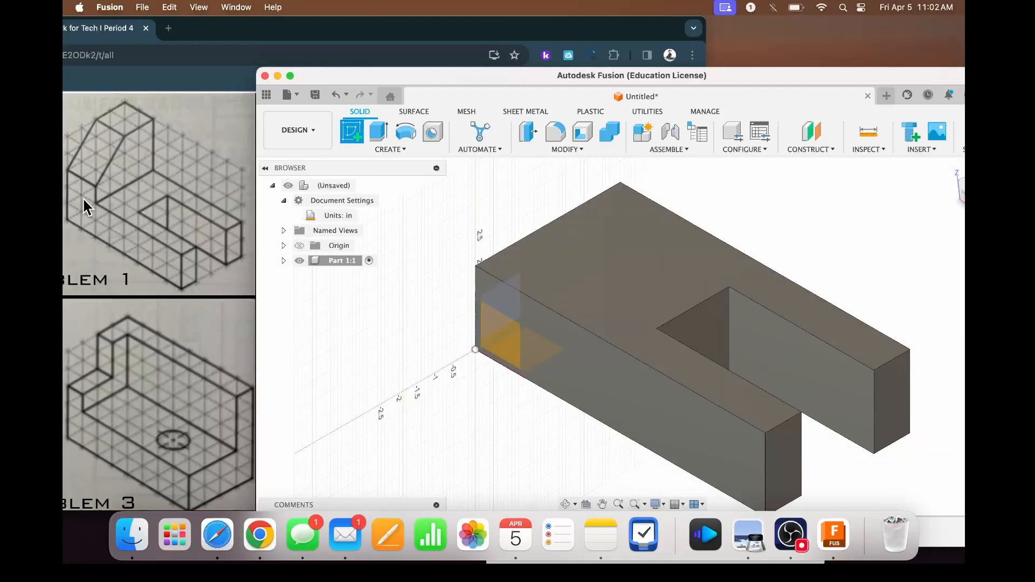
left_click(564, 261)
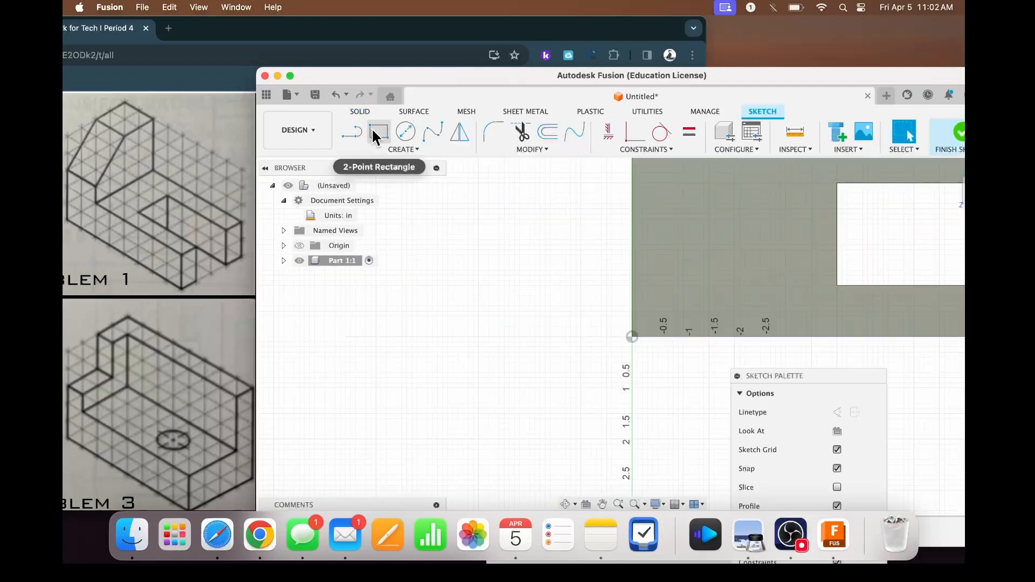
left_click(377, 132)
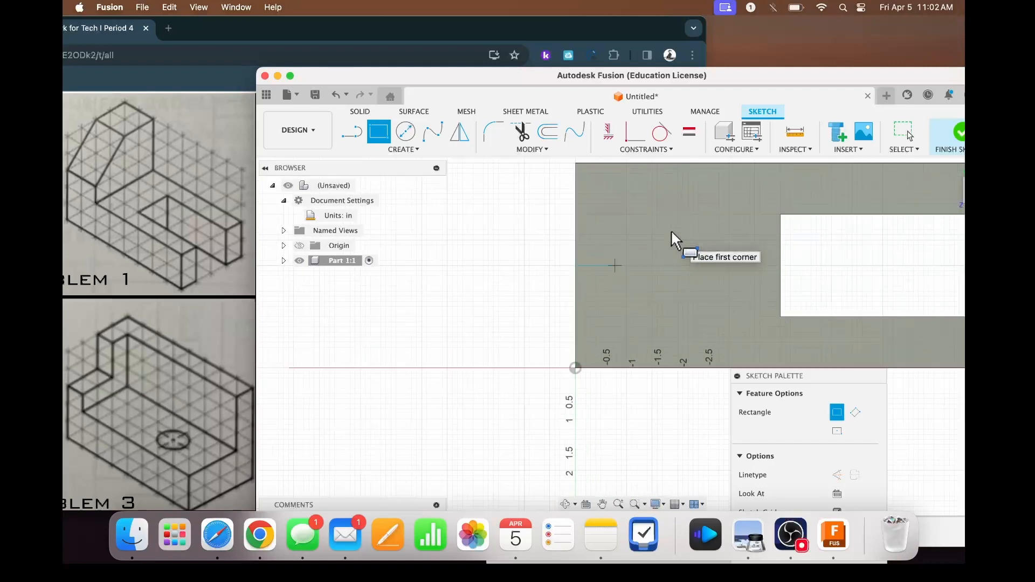
left_click(565, 170)
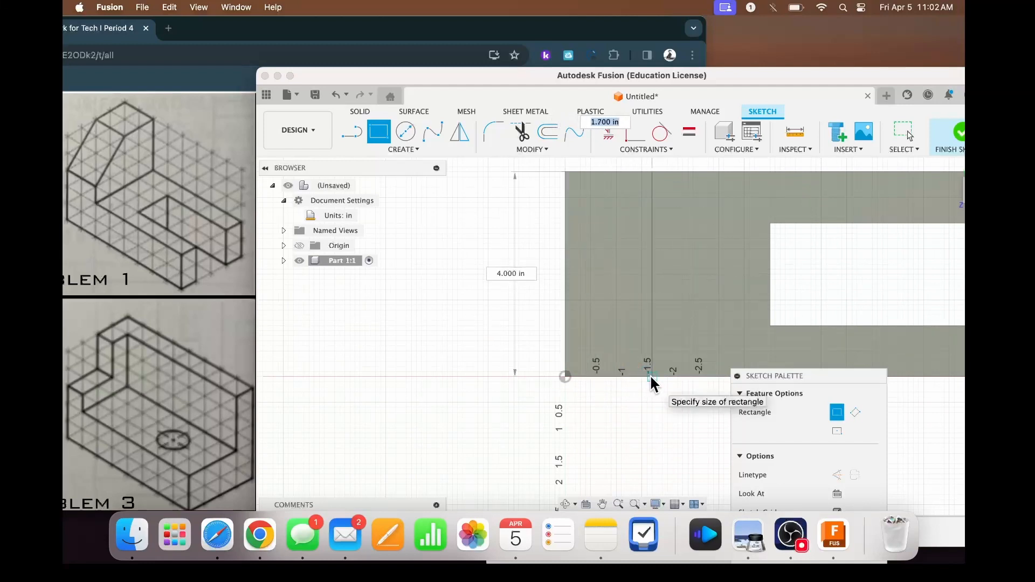
type("2")
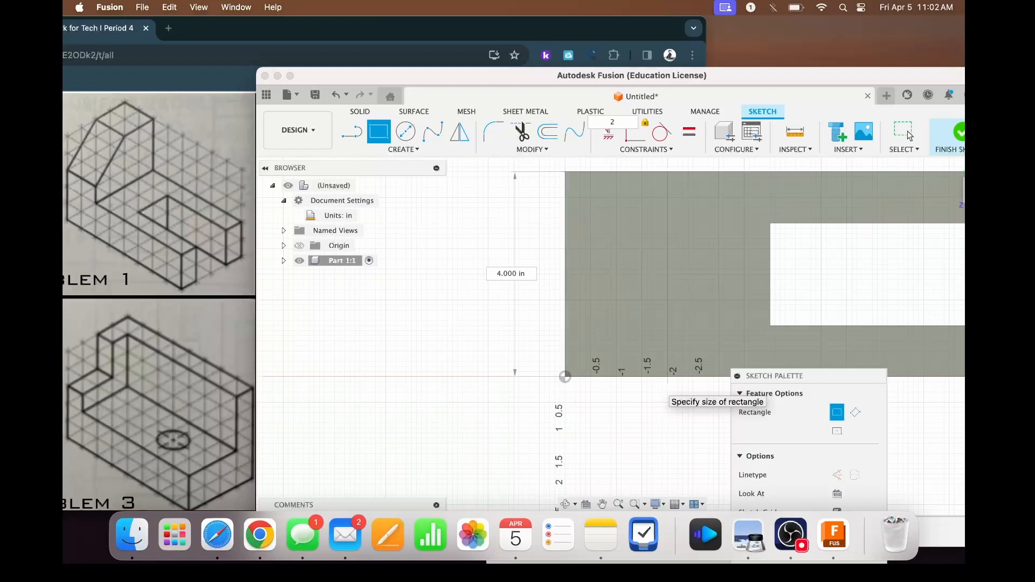
key("Return")
key("Escape")
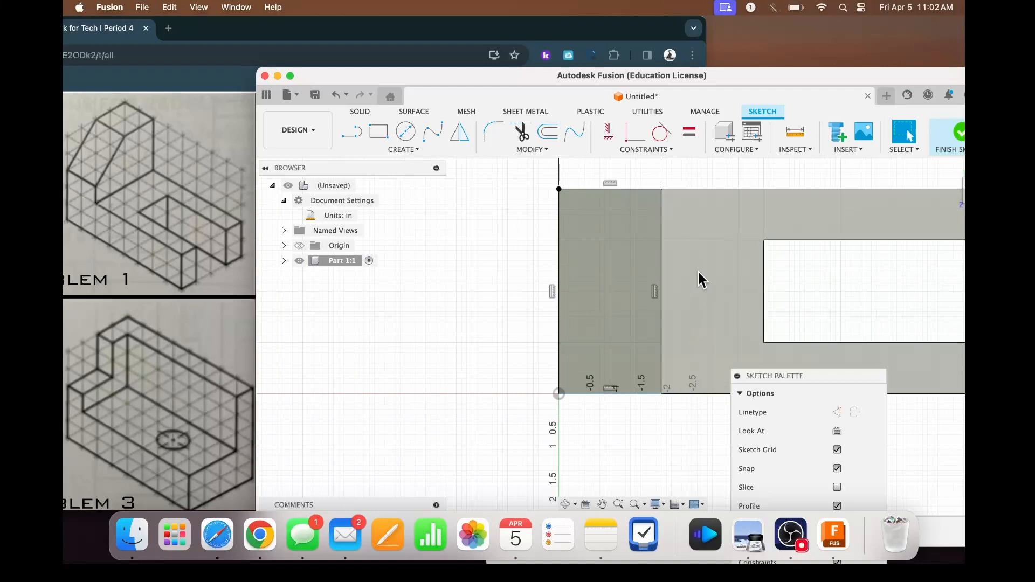
- Extrude the 2 in by 4 in end rectangle 3 in upward to form the upright block
key("e")
left_click(584, 243)
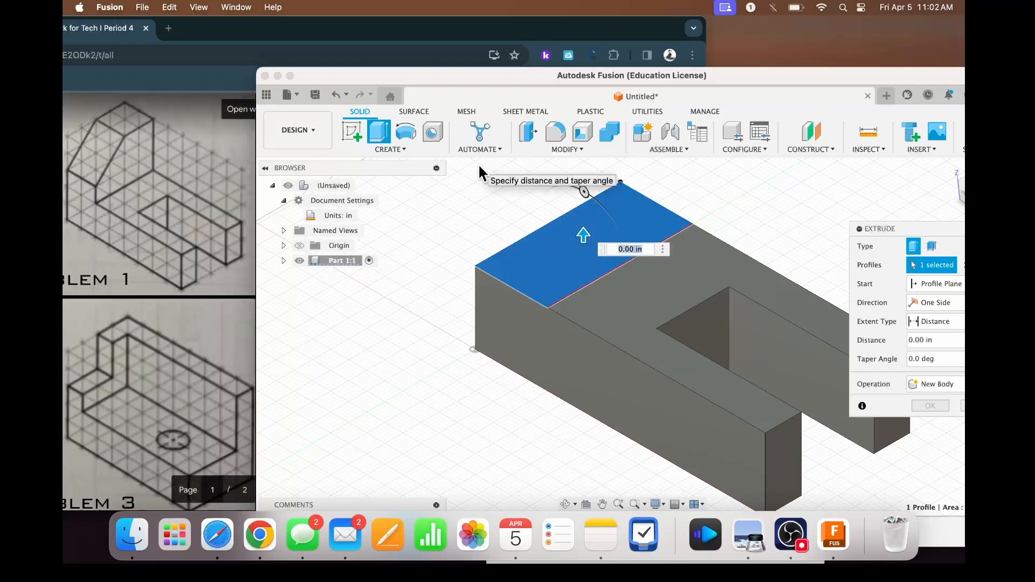
type("3")
key("Return")
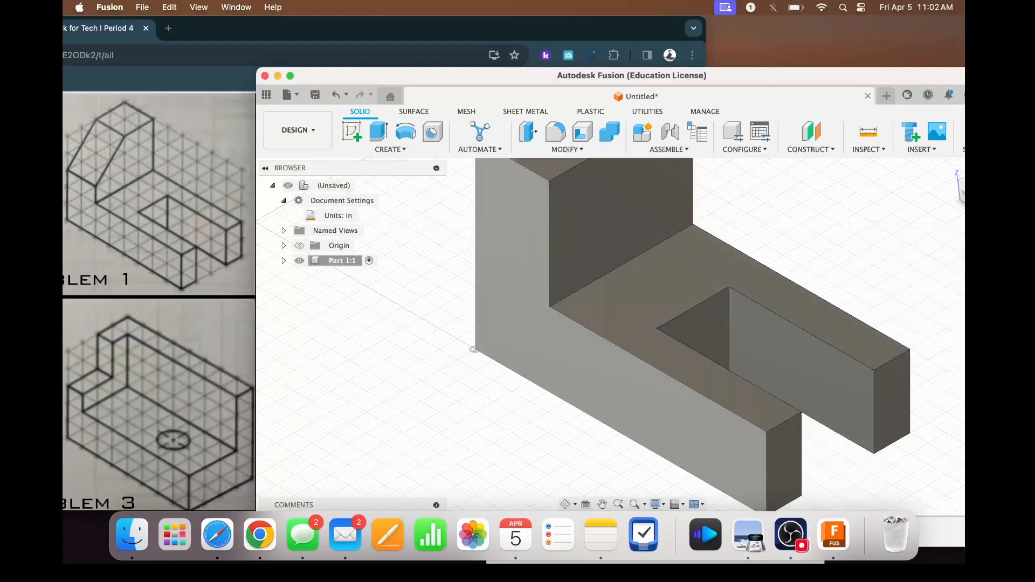
- Sketch a slanted line on the upright block's inner face, from about 0.4 in off the top edge's far corner to the opposite vertical edge
scroll(591, 201, "up", 3)
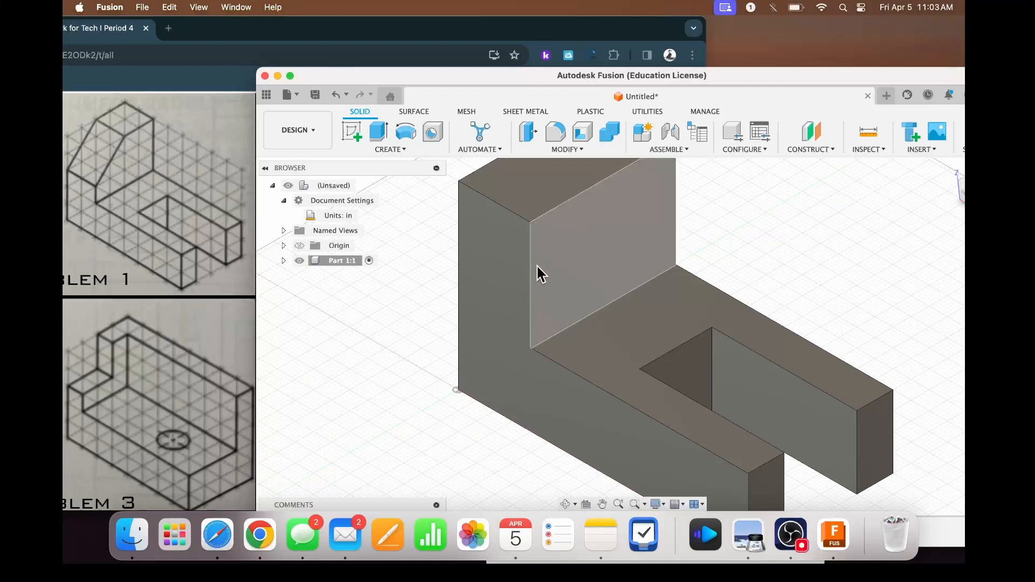
left_click(351, 132)
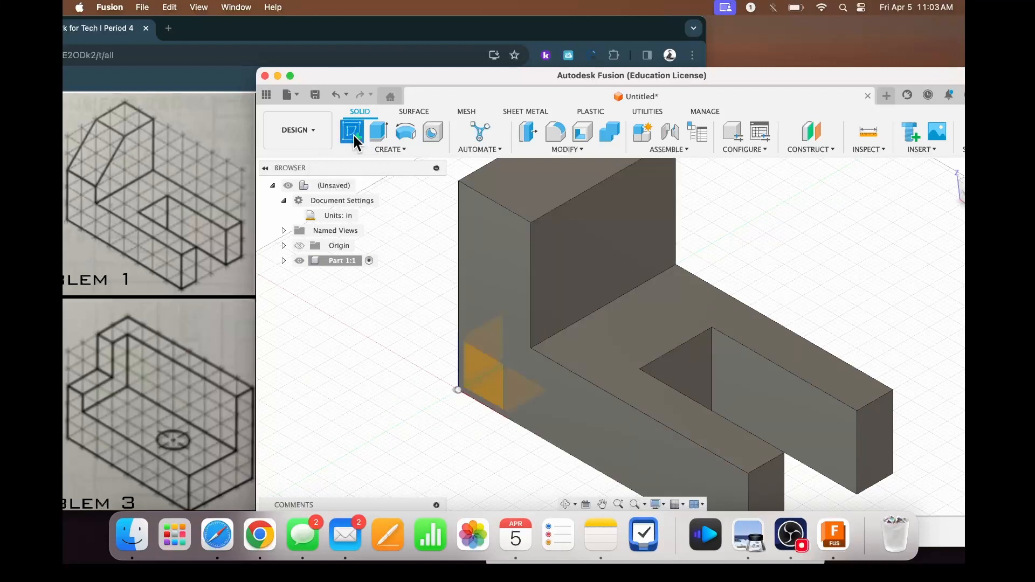
left_click(585, 248)
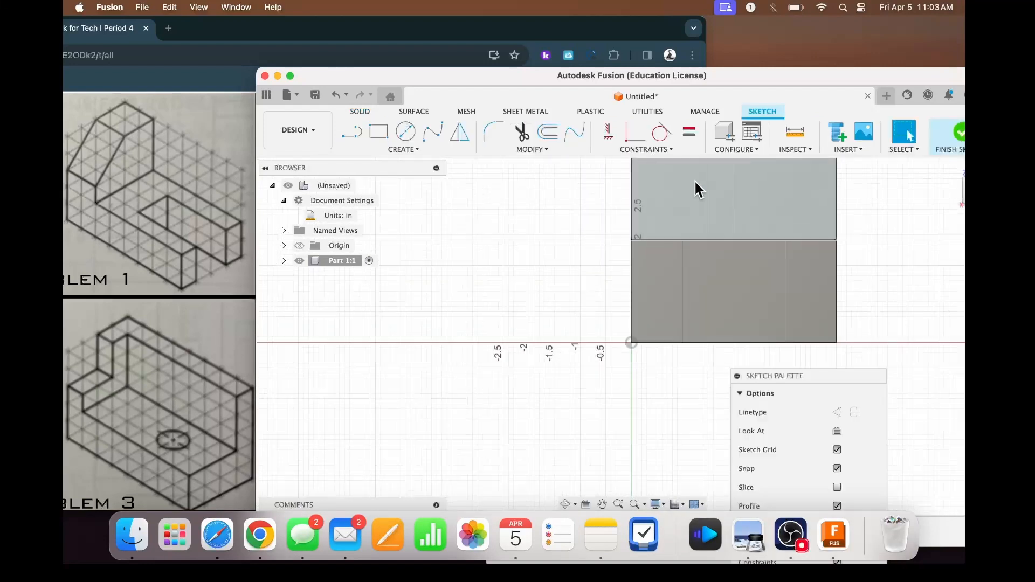
left_click(358, 135)
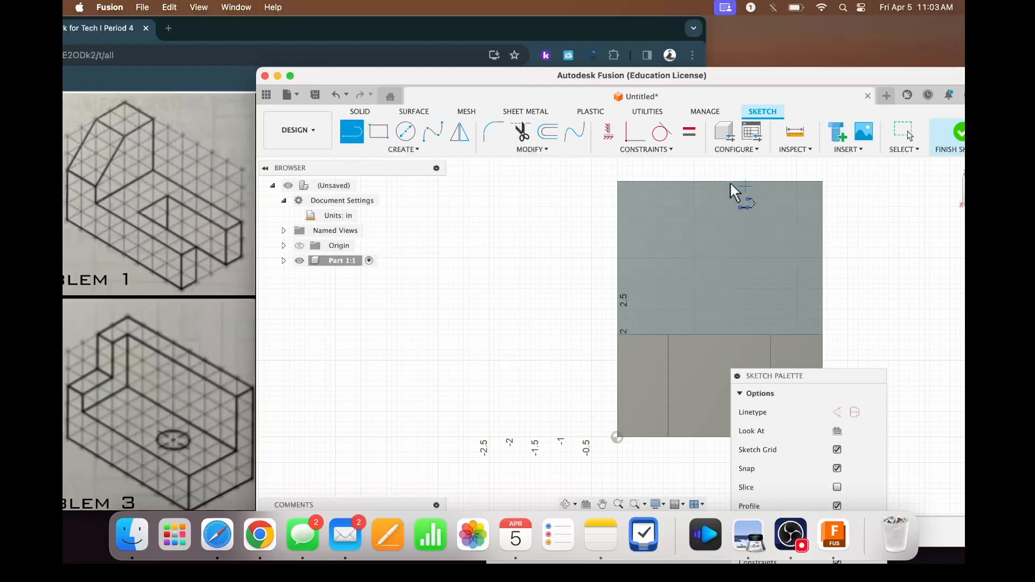
left_click(802, 181)
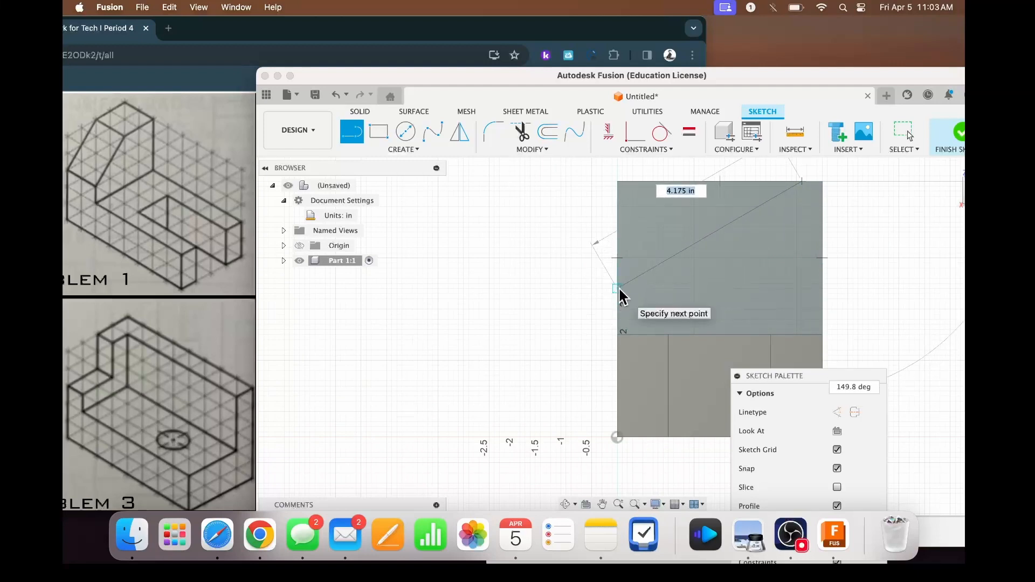
double_click(619, 226)
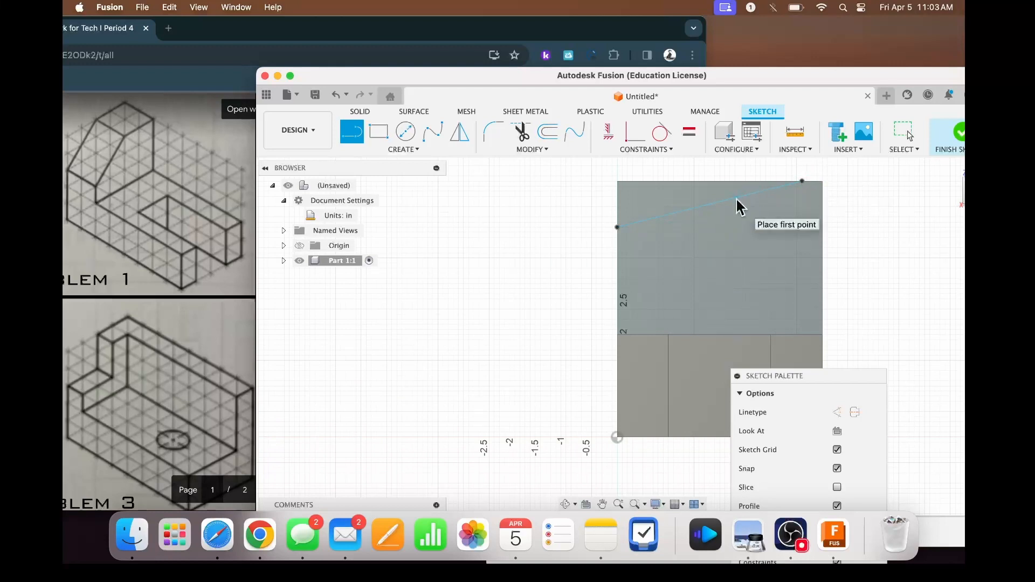
- Dimension the slanted line's upper endpoint 2 in from the far top corner of the upright face
key("d")
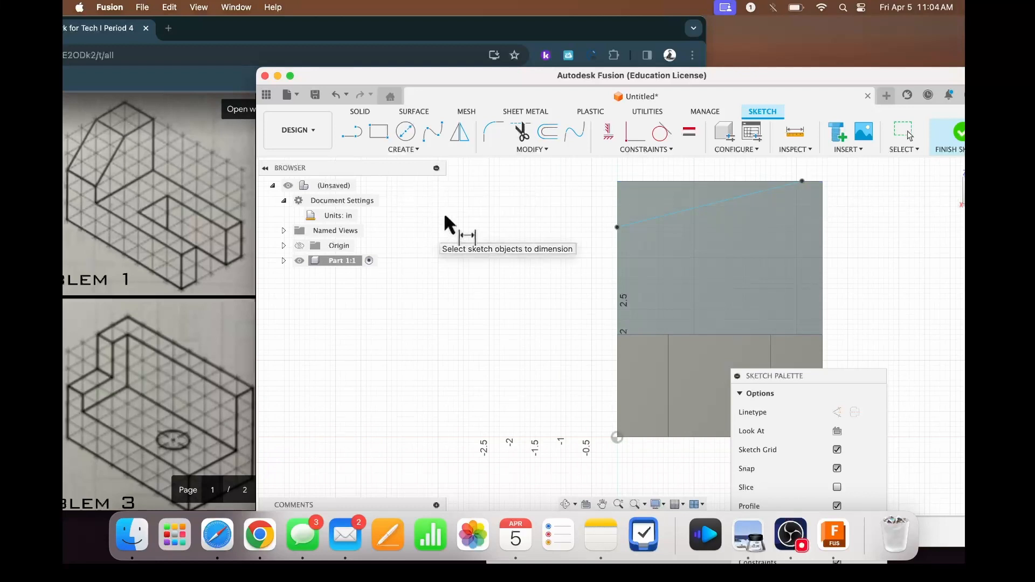
left_click(822, 181)
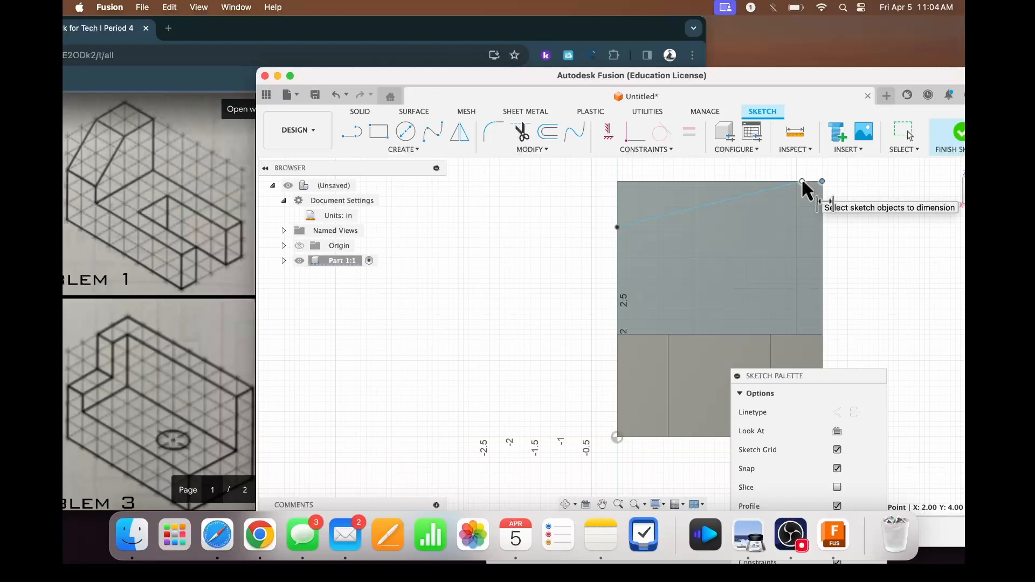
left_click(802, 181)
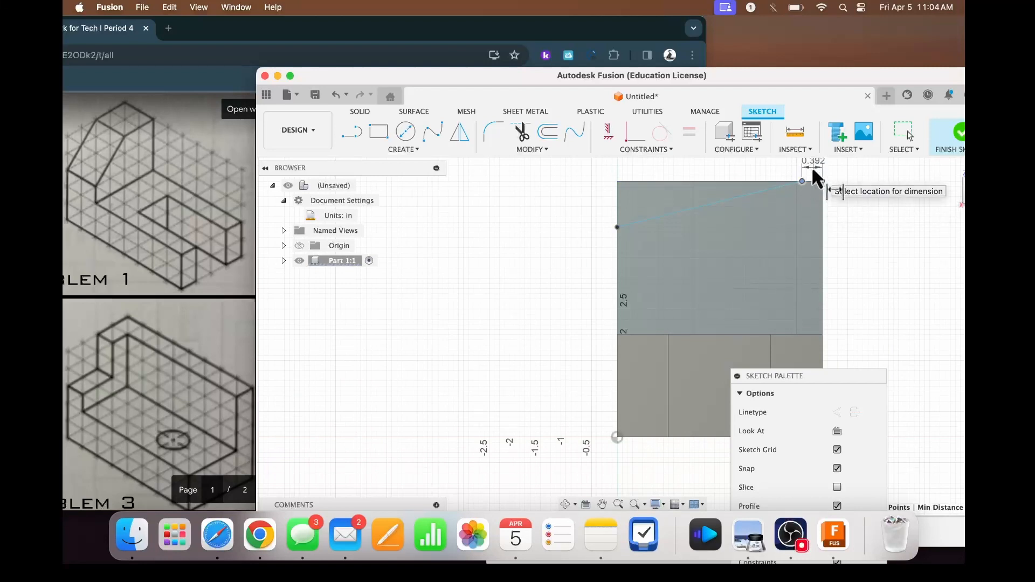
scroll(815, 172, "up", 2)
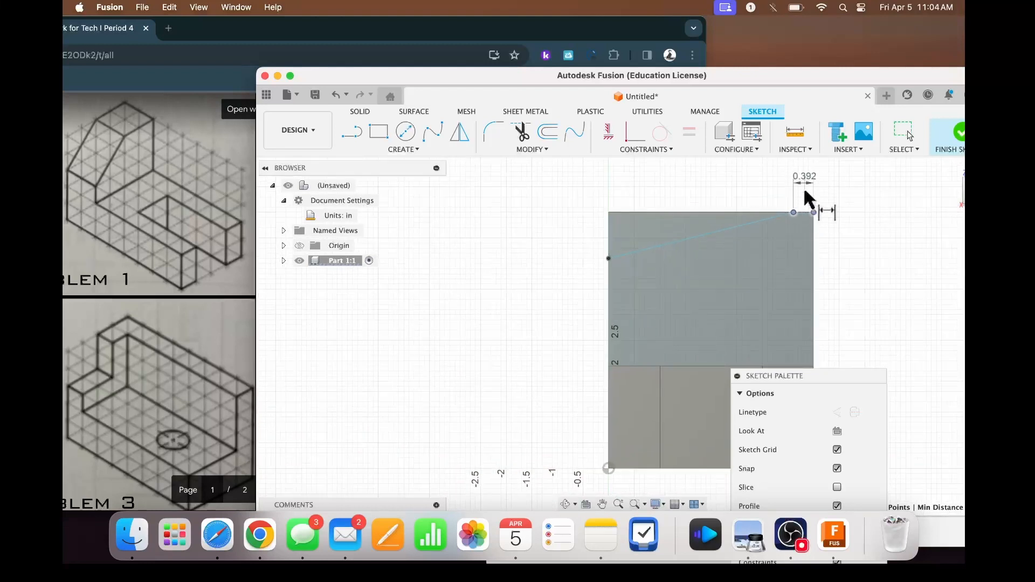
left_click(801, 187)
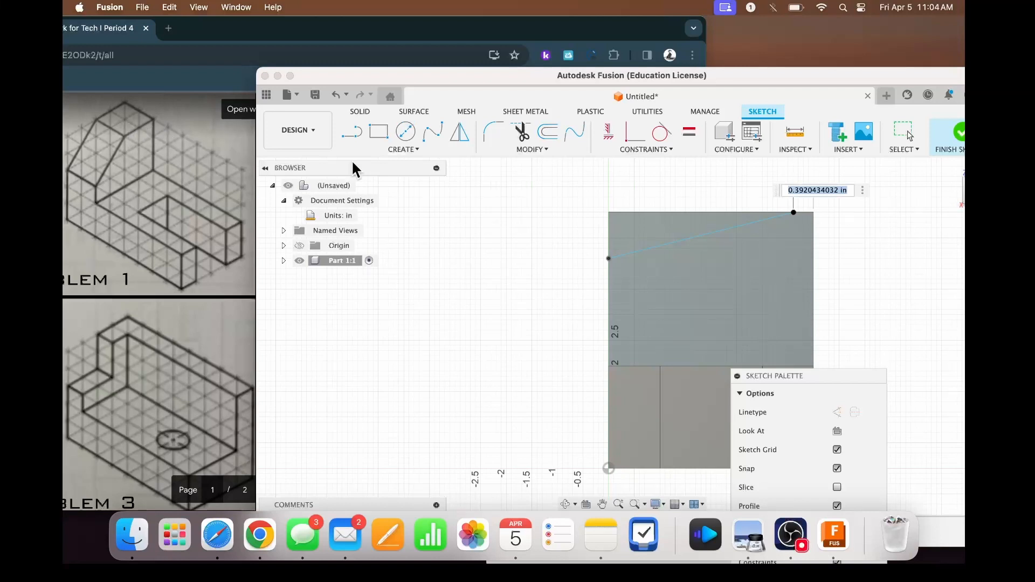
type("2")
key("Return")
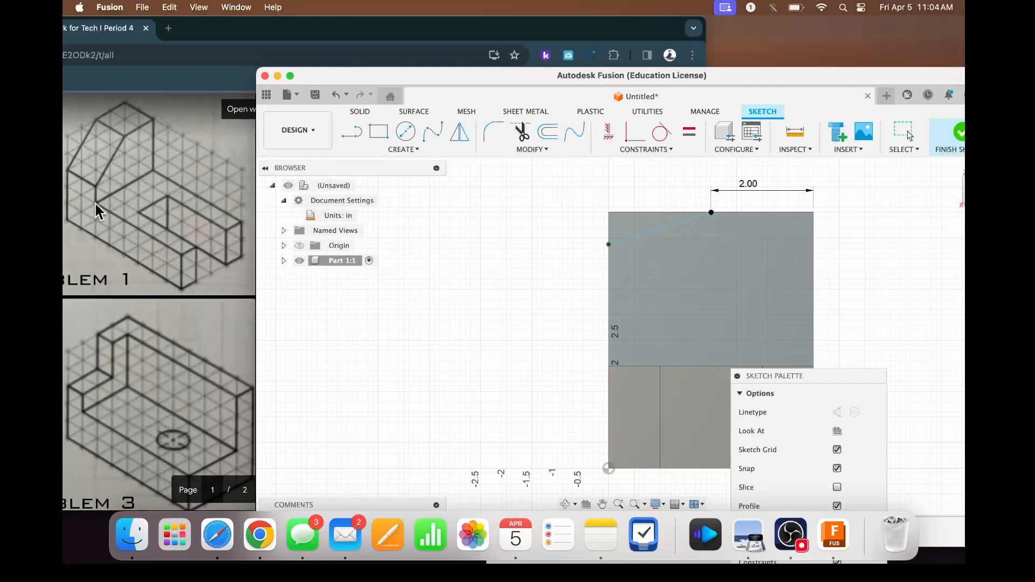
- Dimension the slanted line's lower endpoint 1 in above the base's top face along the vertical edge
left_click_drag(866, 74, 771, 52)
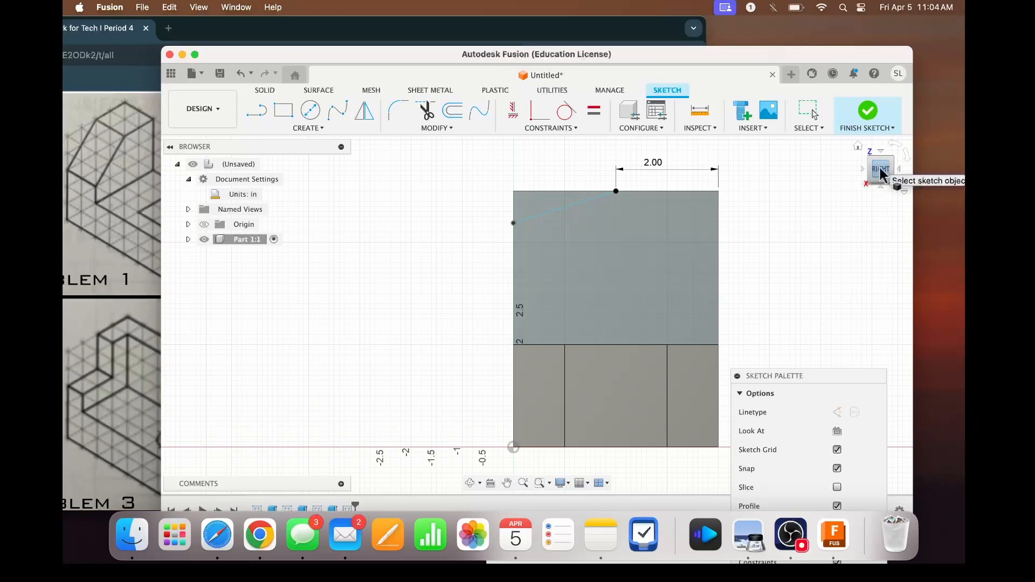
left_click_drag(880, 174, 900, 171)
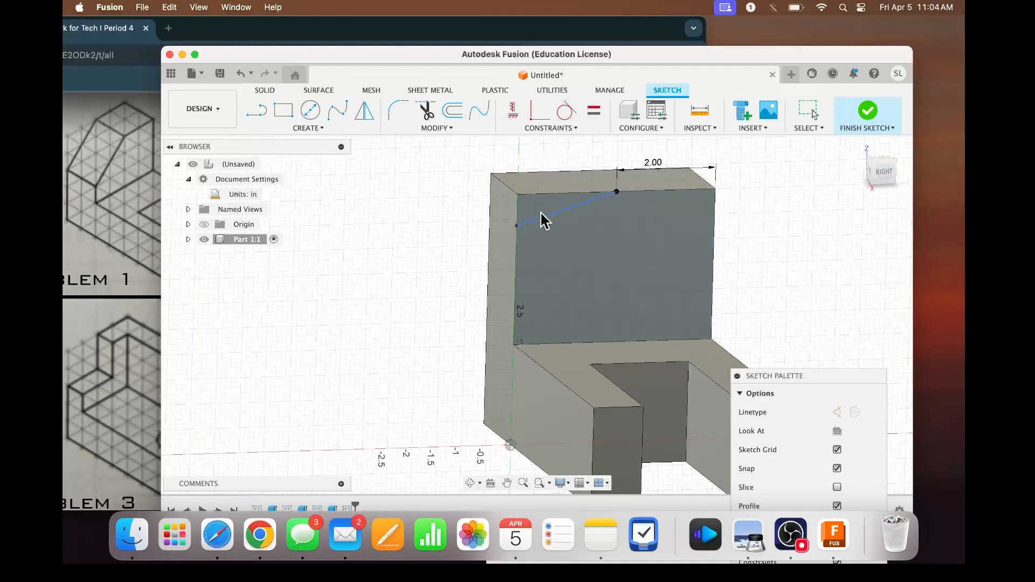
key("d")
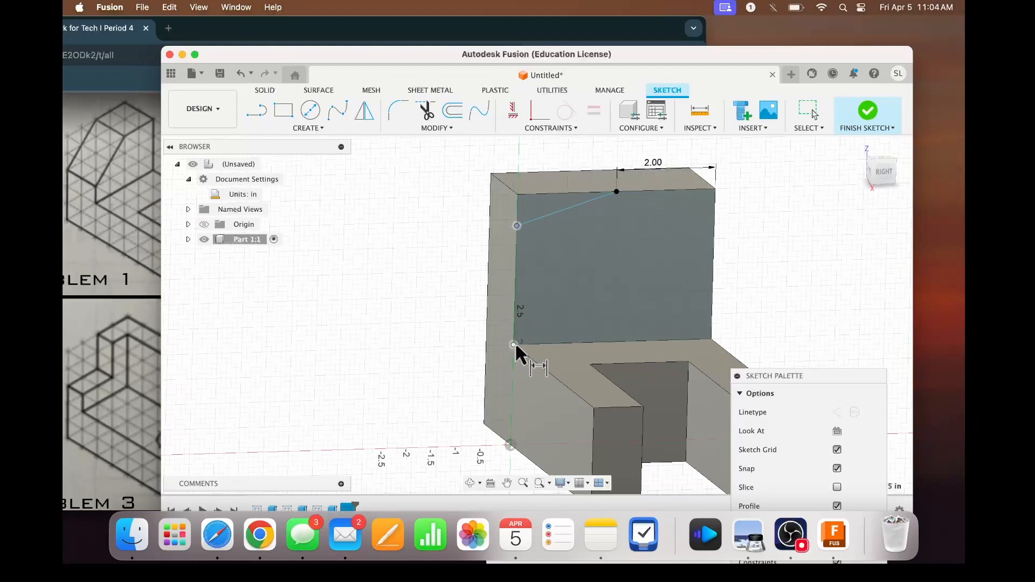
left_click(510, 322)
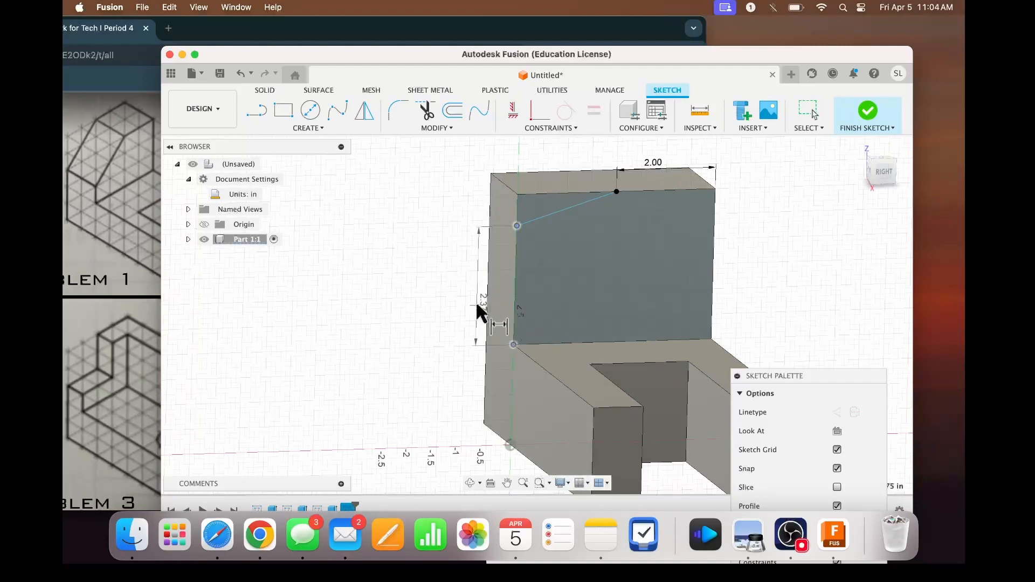
left_click(474, 283)
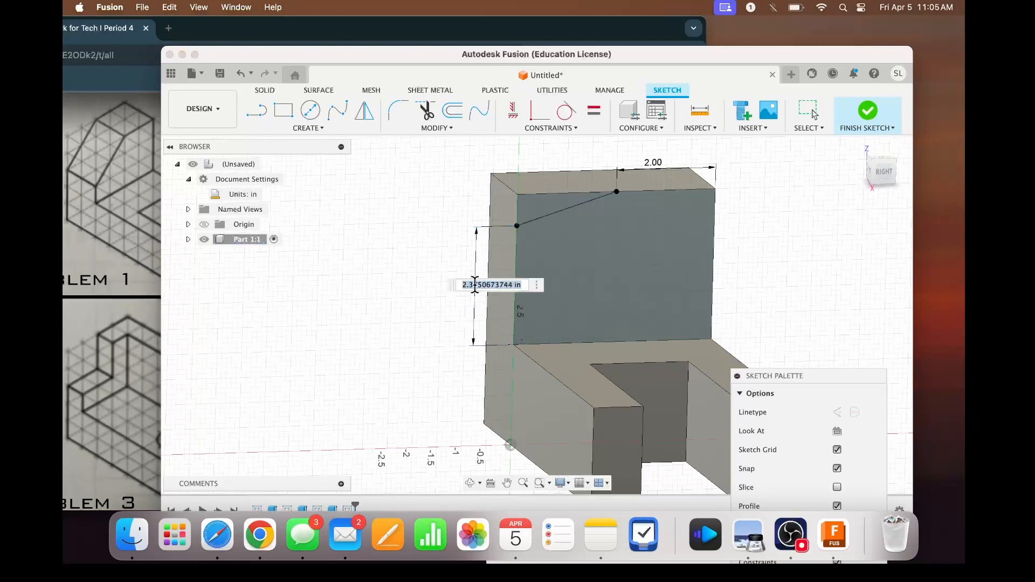
type("1")
key("Return")
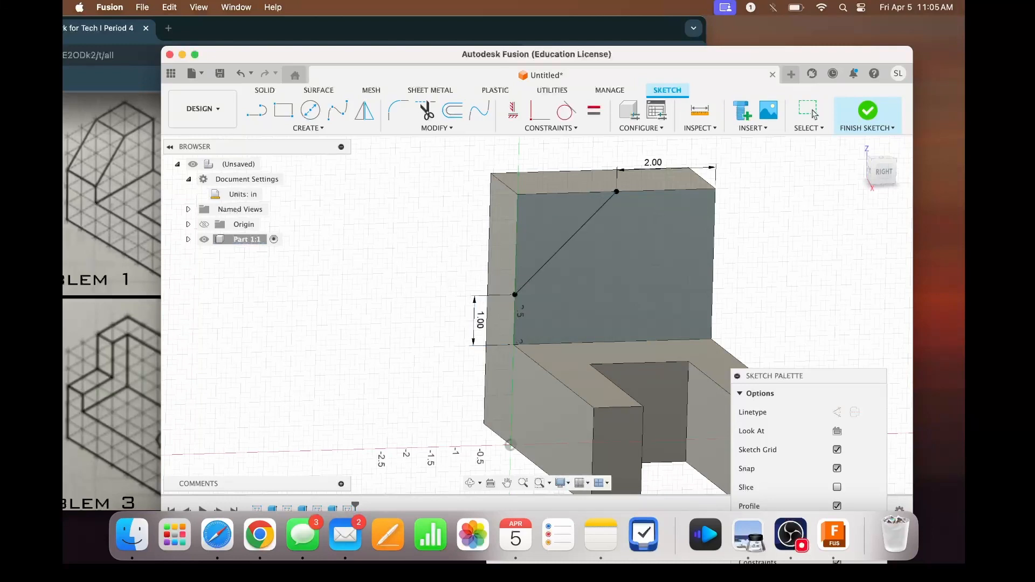
left_click(566, 243)
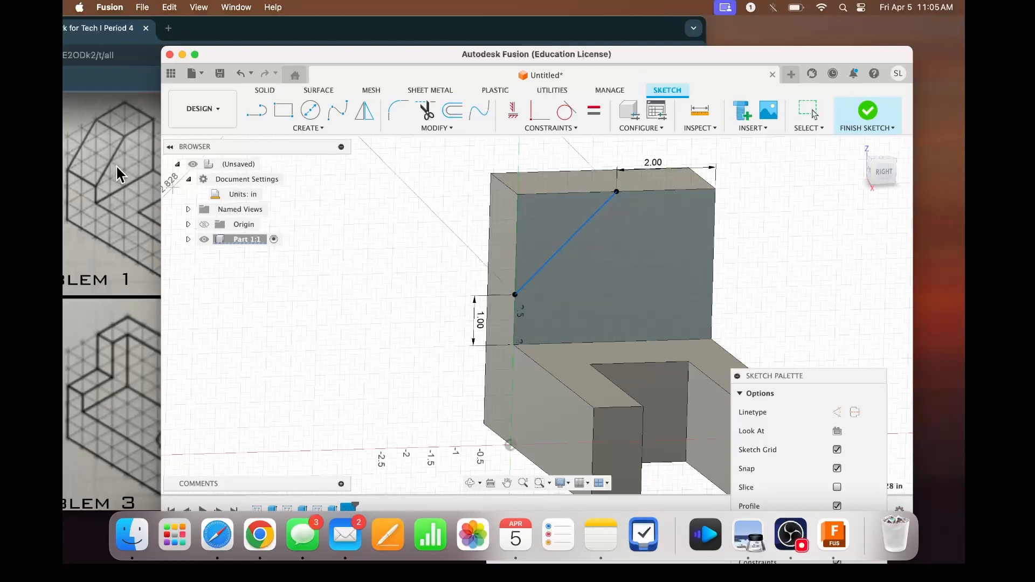
key("Escape")
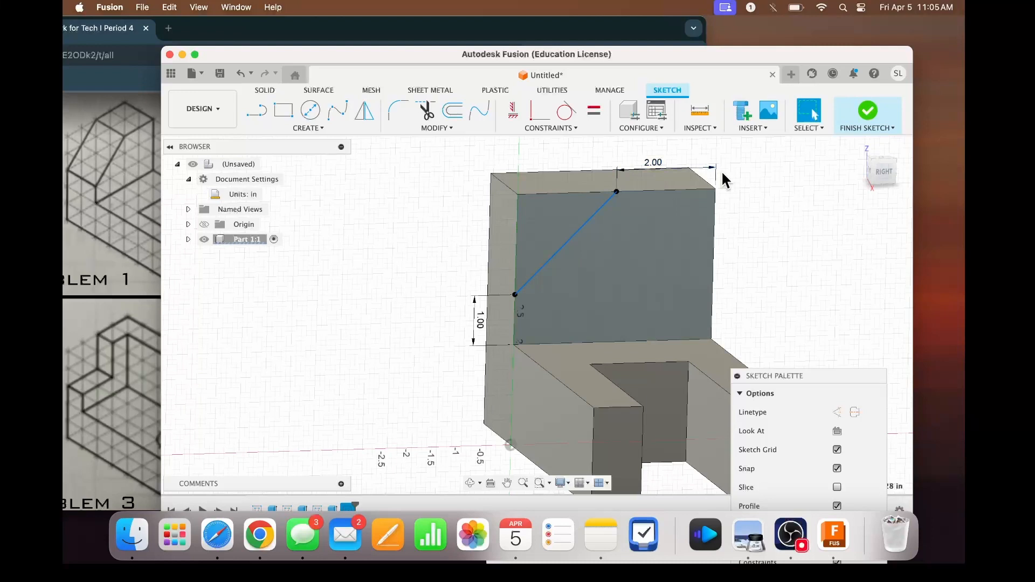
- Extrude the triangular corner profile -2.20 in as a cut through the upright block
key("e")
left_click(556, 214)
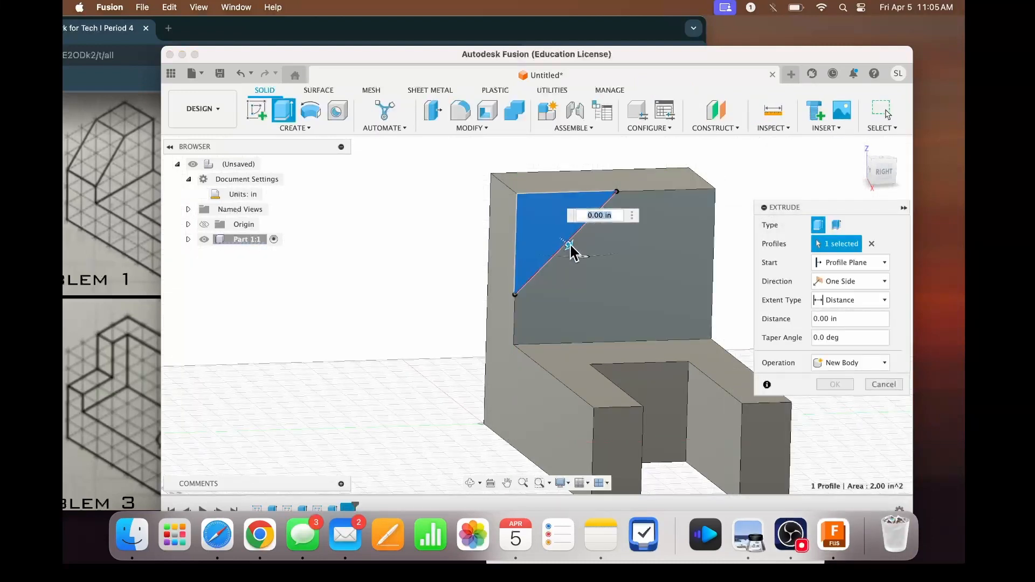
left_click_drag(875, 167, 893, 179)
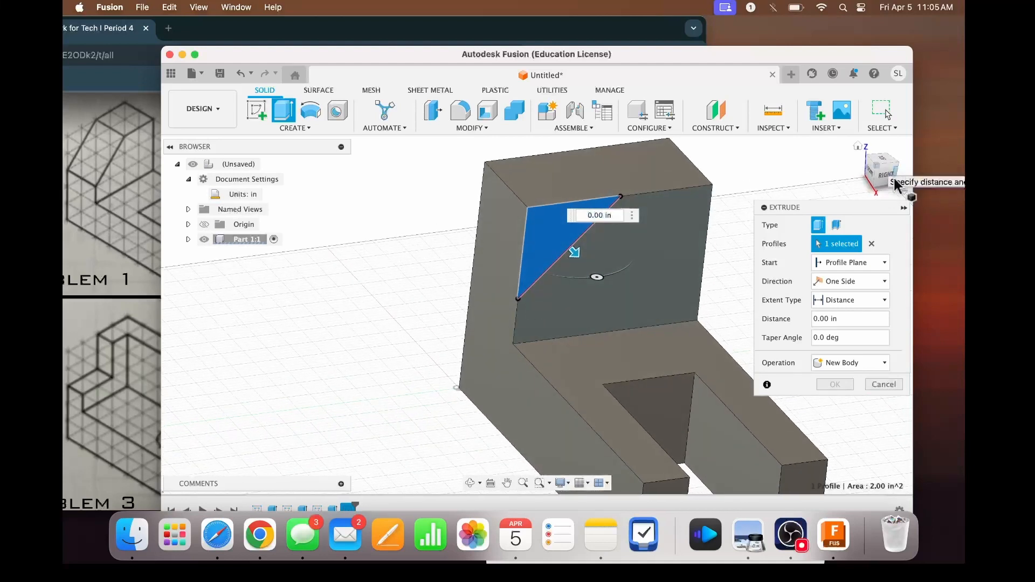
left_click_drag(573, 252, 516, 203)
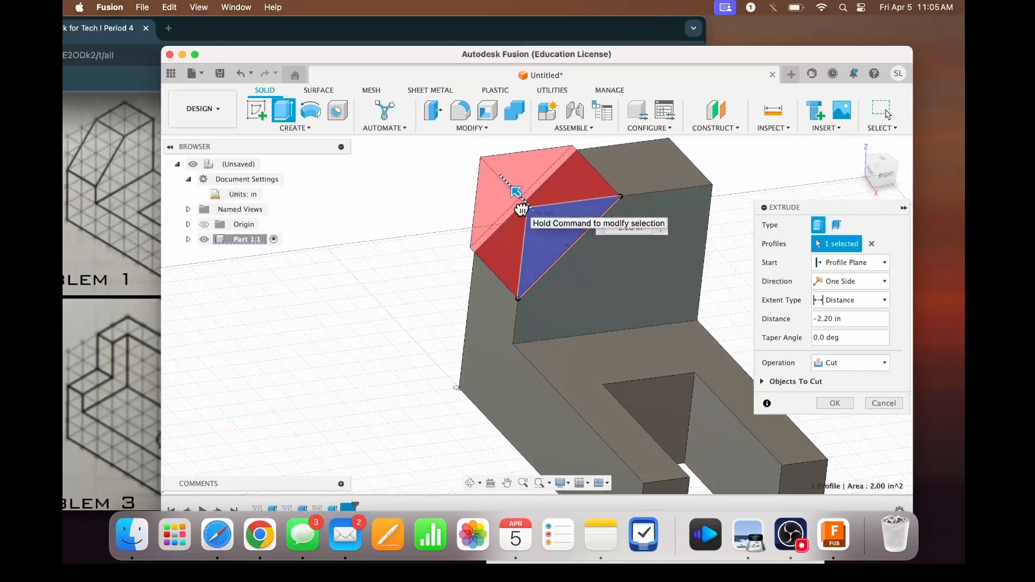
left_click(850, 361)
left_click(847, 381)
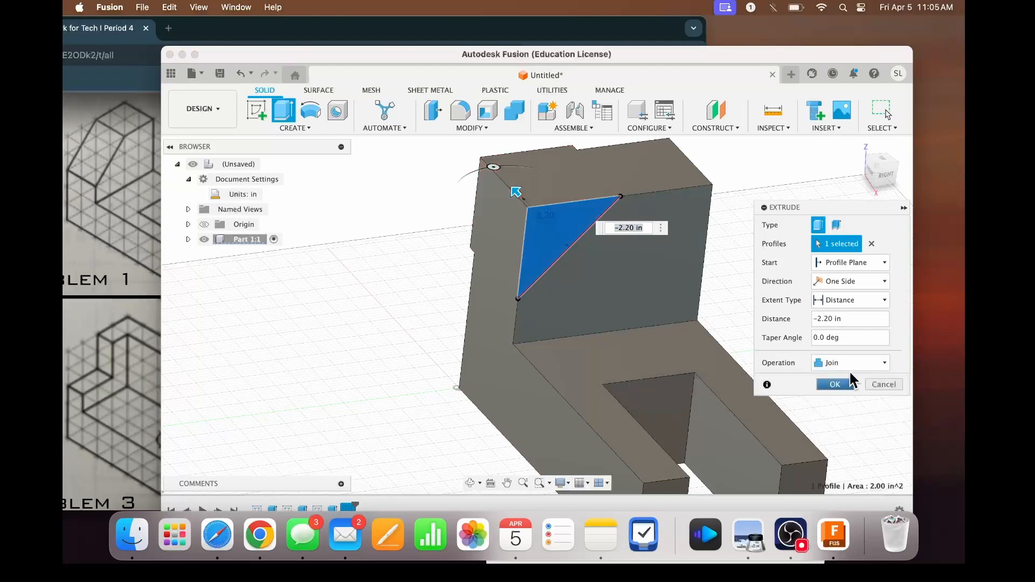
left_click(851, 364)
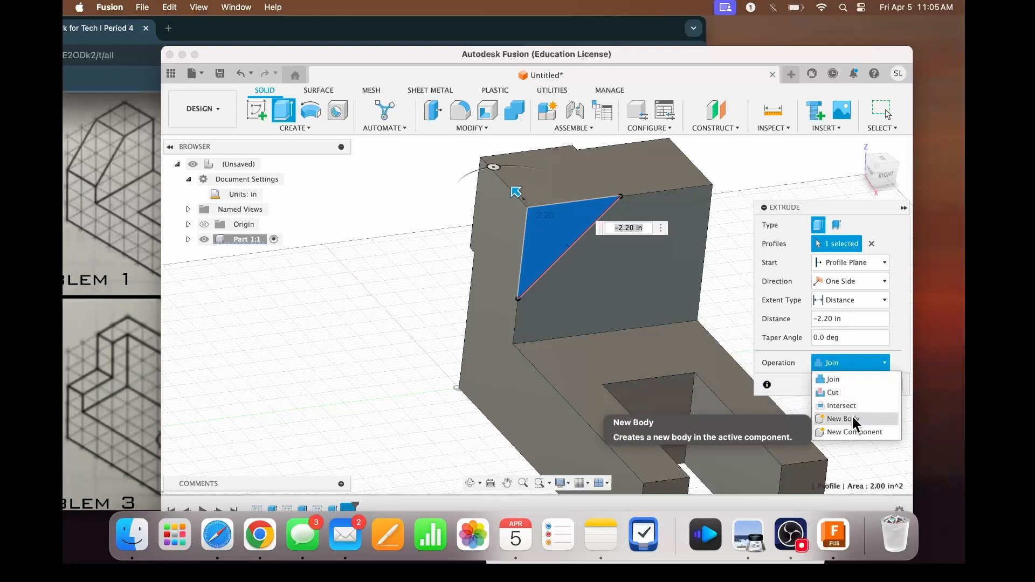
left_click(851, 418)
left_click(856, 362)
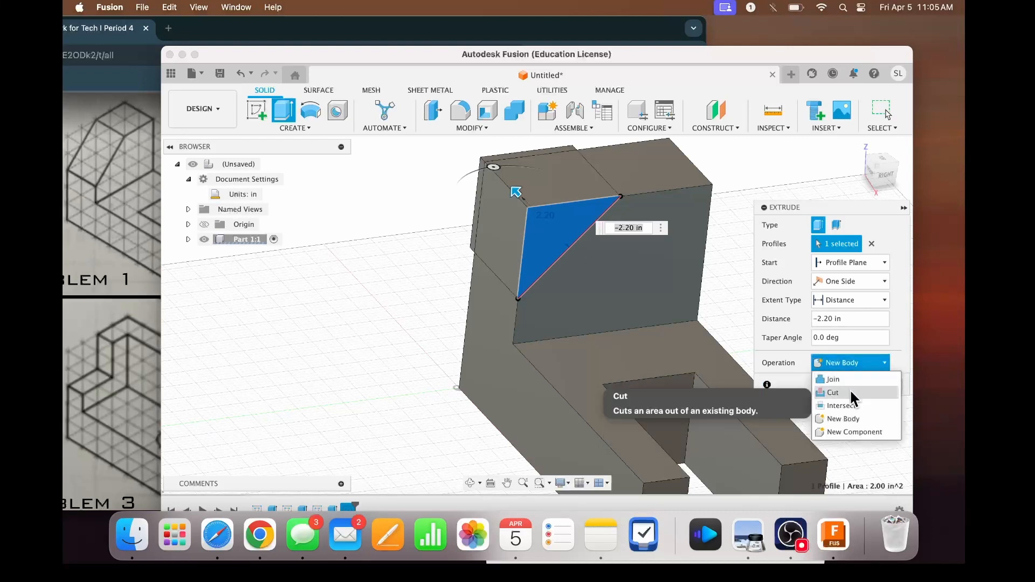
left_click(847, 393)
left_click(830, 403)
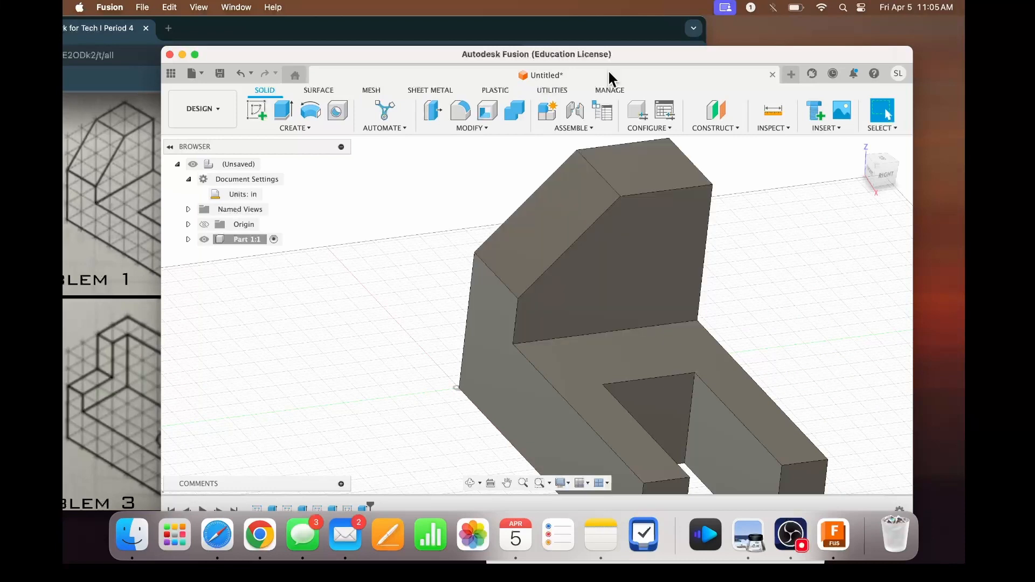
- Show the whole part in the home isometric view and widen the modelling window beside the Problem 1 drawing
left_click_drag(626, 59, 610, 26)
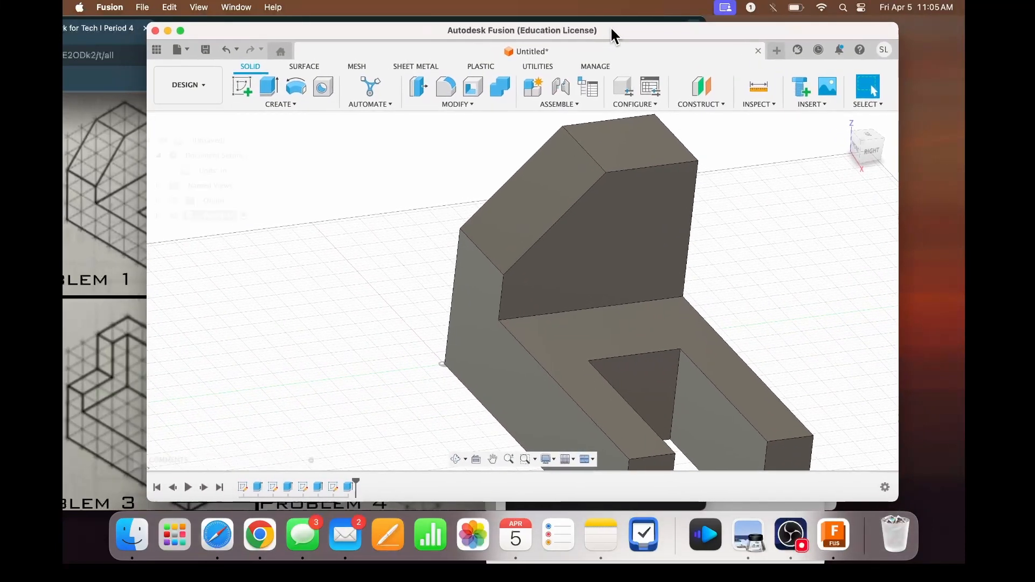
mouse_move(848, 151)
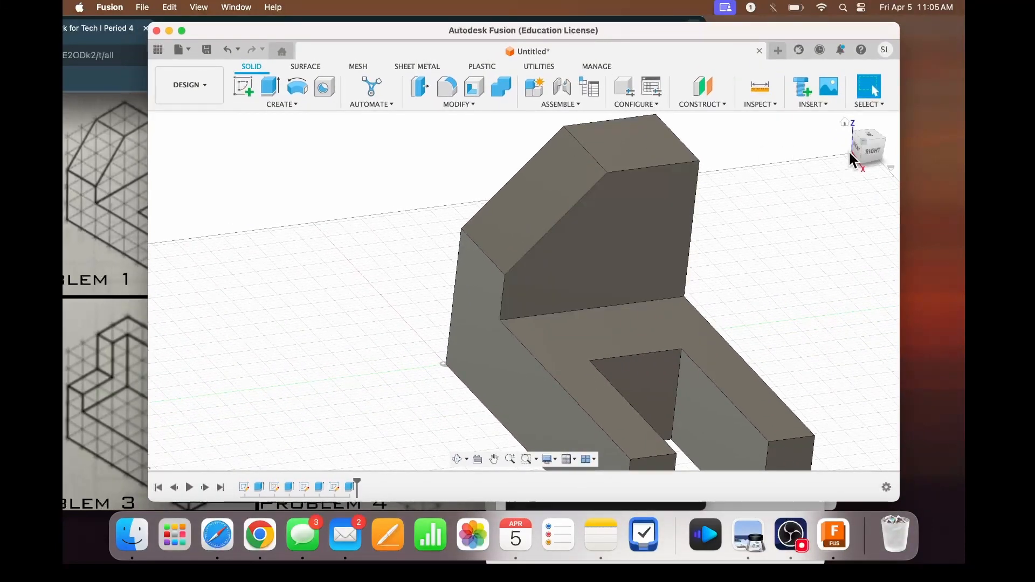
left_click(845, 123)
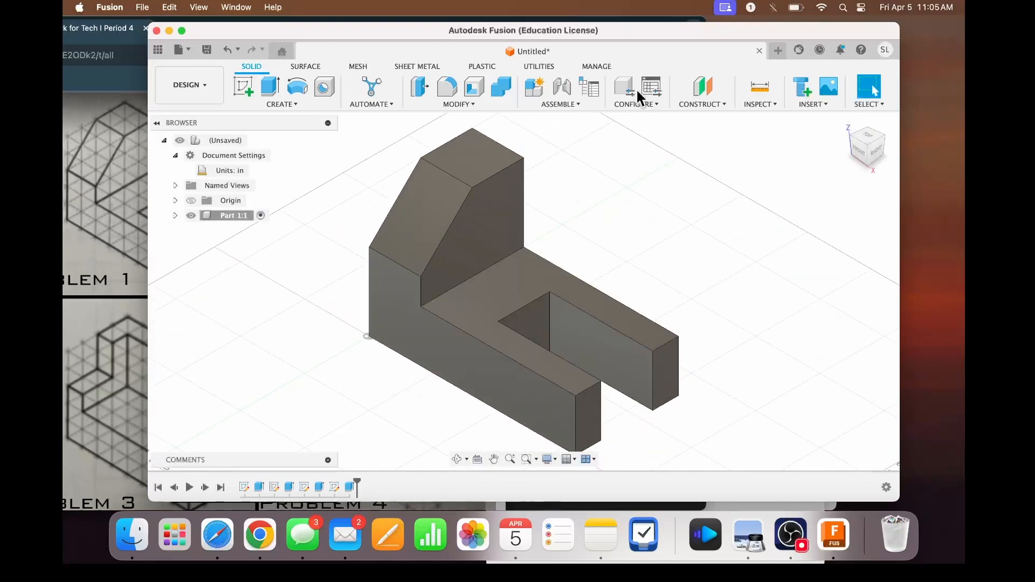
left_click_drag(674, 26, 721, 27)
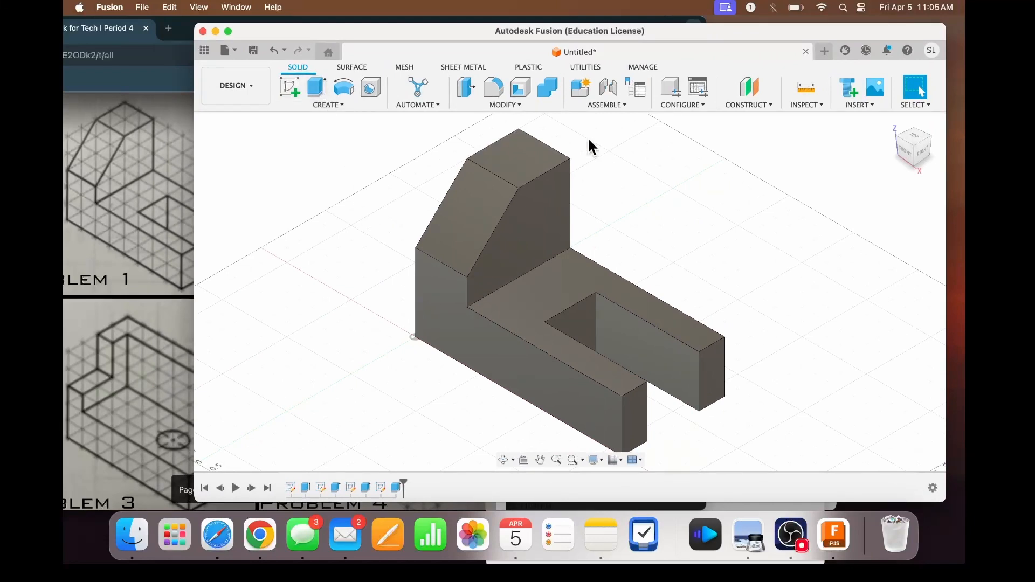
left_click_drag(724, 26, 742, 22)
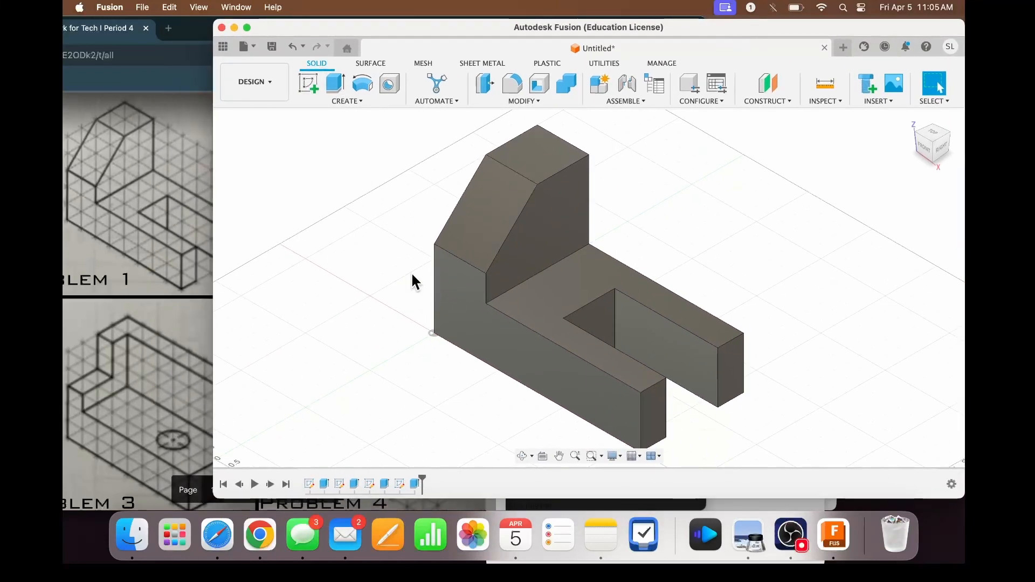
scroll(411, 272, "down", 3)
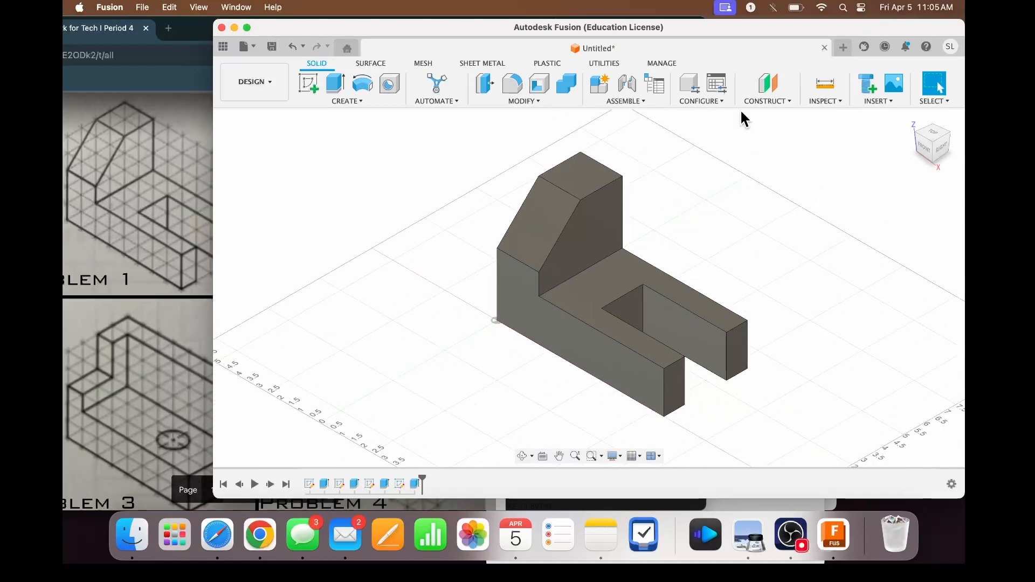
left_click(913, 117)
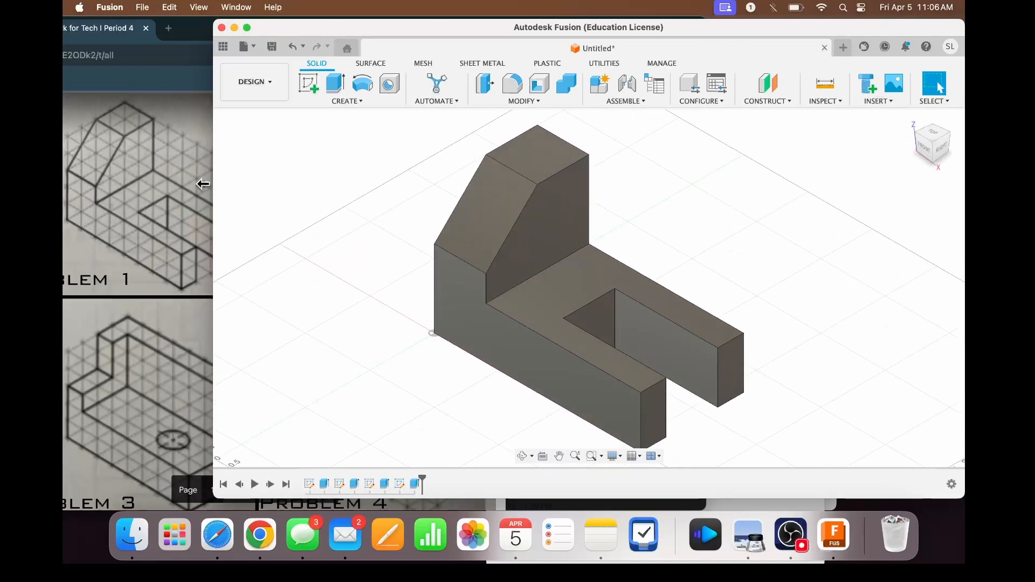
left_click_drag(202, 183, 109, 187)
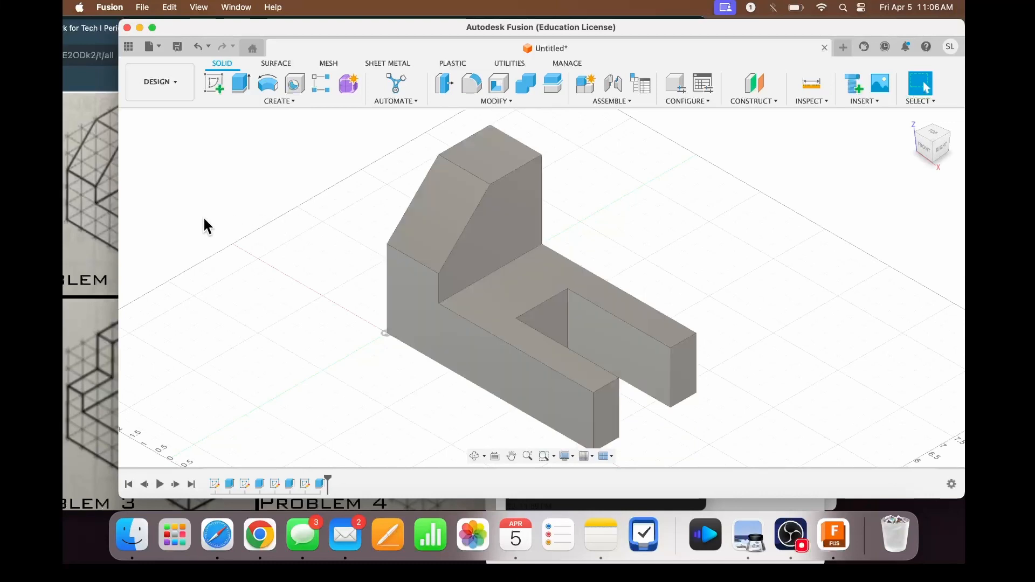
- Try creating a new component inside Part 1, and undo it
left_click(230, 213)
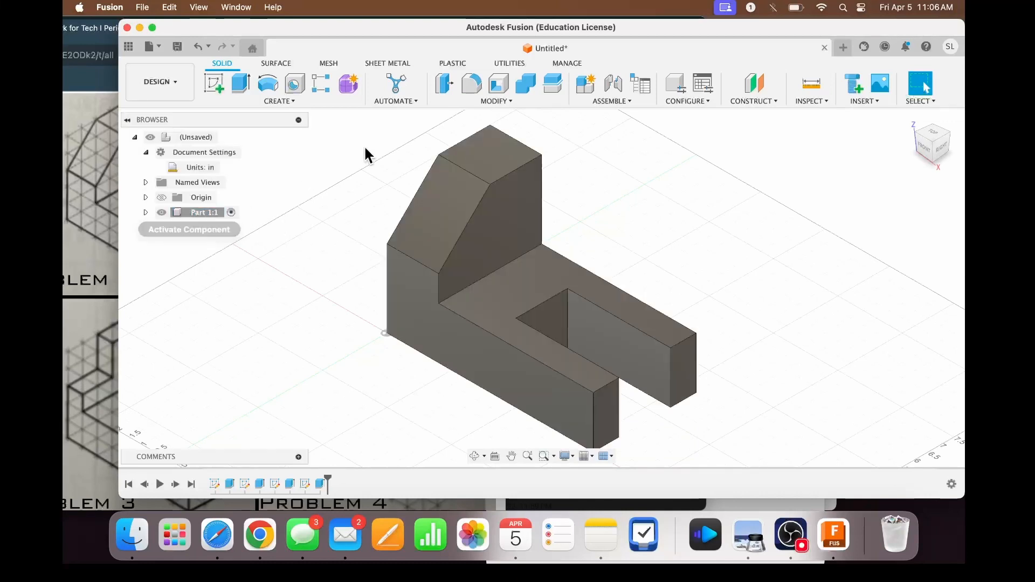
left_click(580, 81)
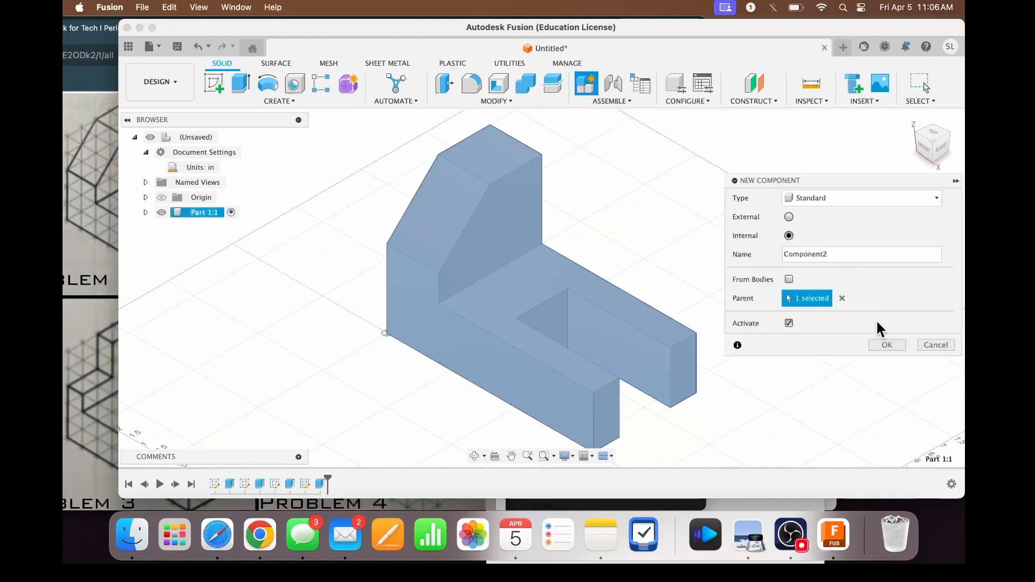
left_click(885, 345)
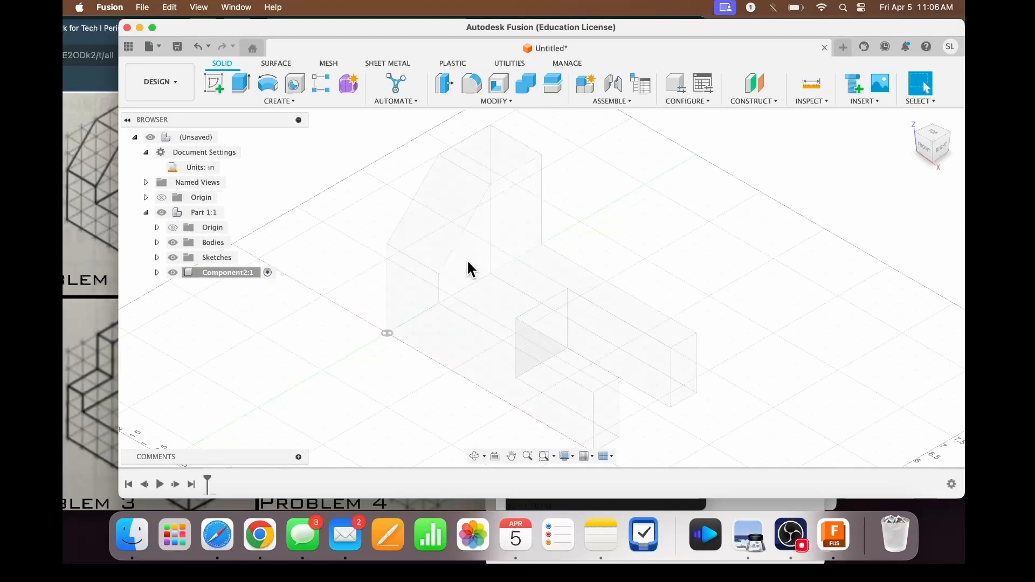
key("super+z")
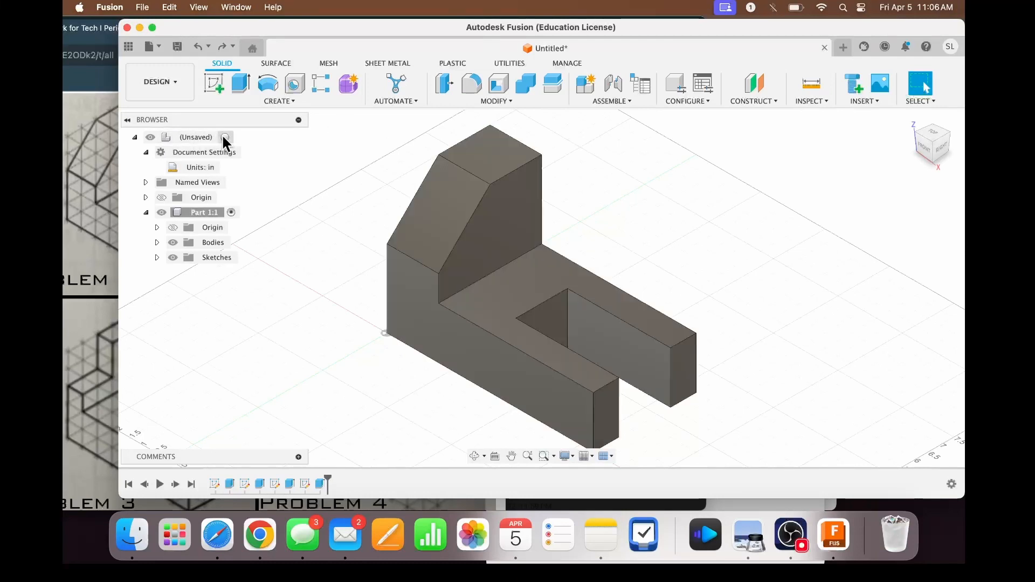
- Activate the top-level assembly and create a new internal standard component named Part 2 in it
left_click(225, 137)
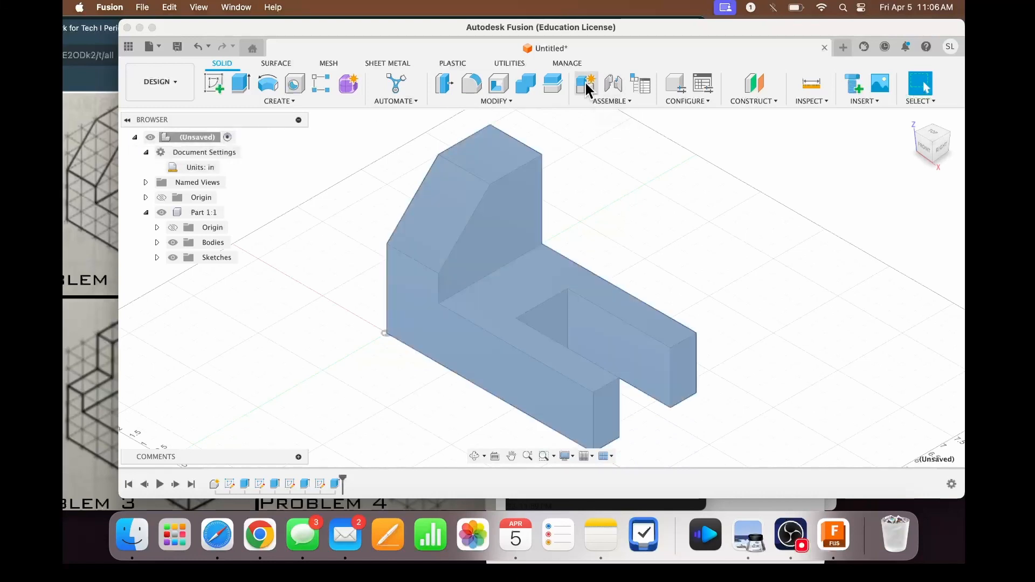
left_click(586, 85)
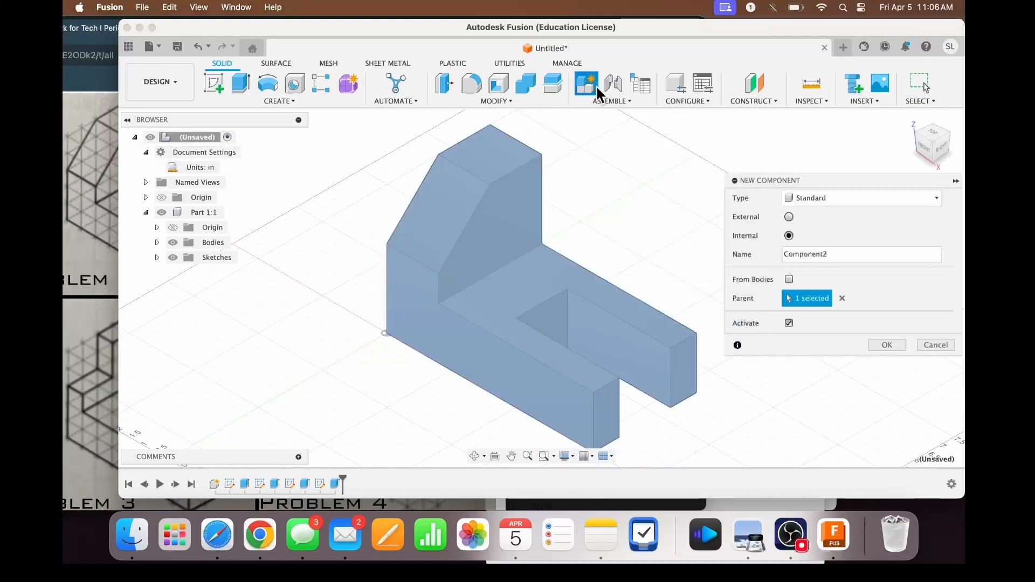
double_click(841, 254)
type("P")
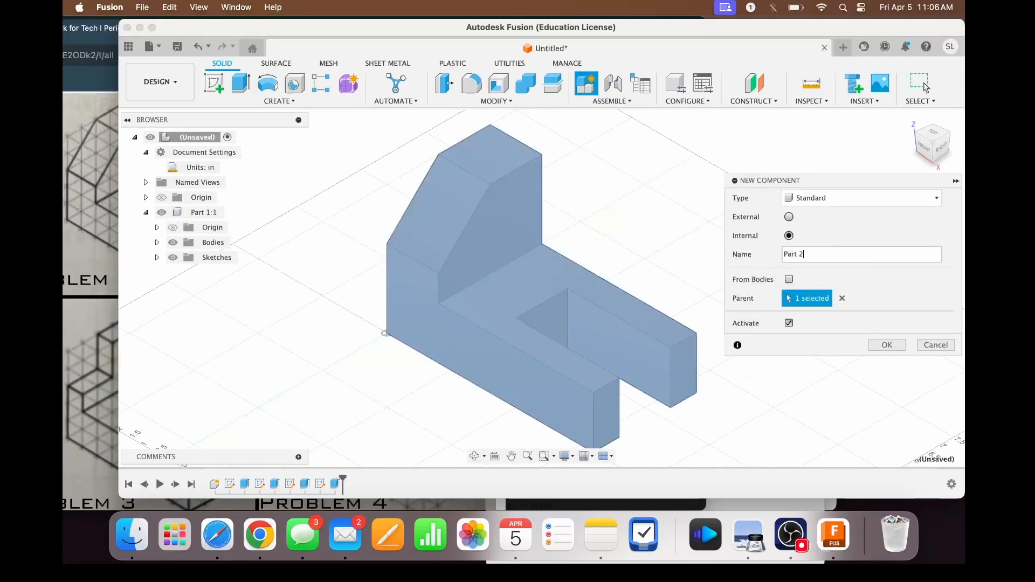
type("art 2")
key("Return")
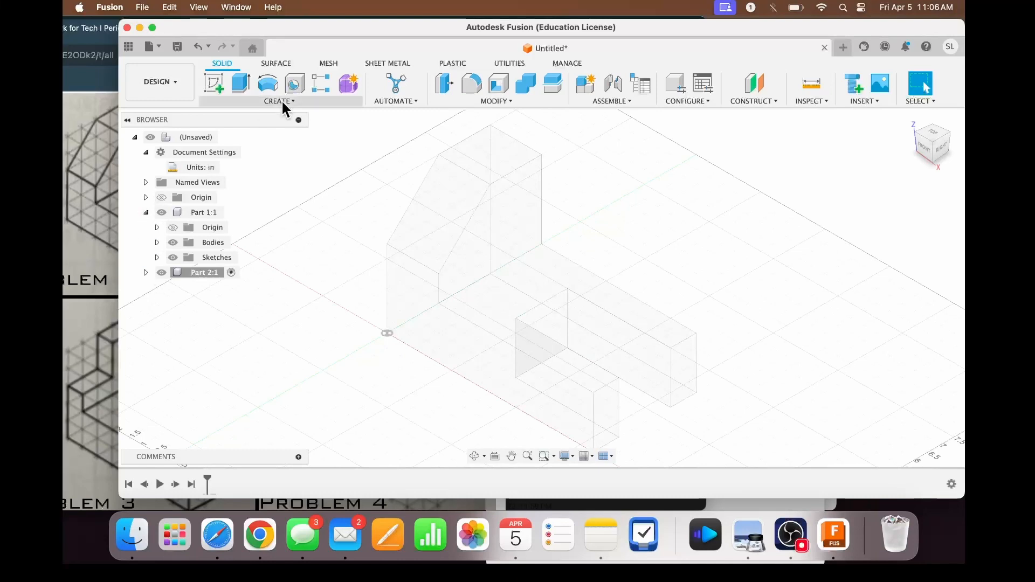
- Hide the Part 1 component so that only the workspace for the new component is shown
left_click_drag(390, 31, 429, 30)
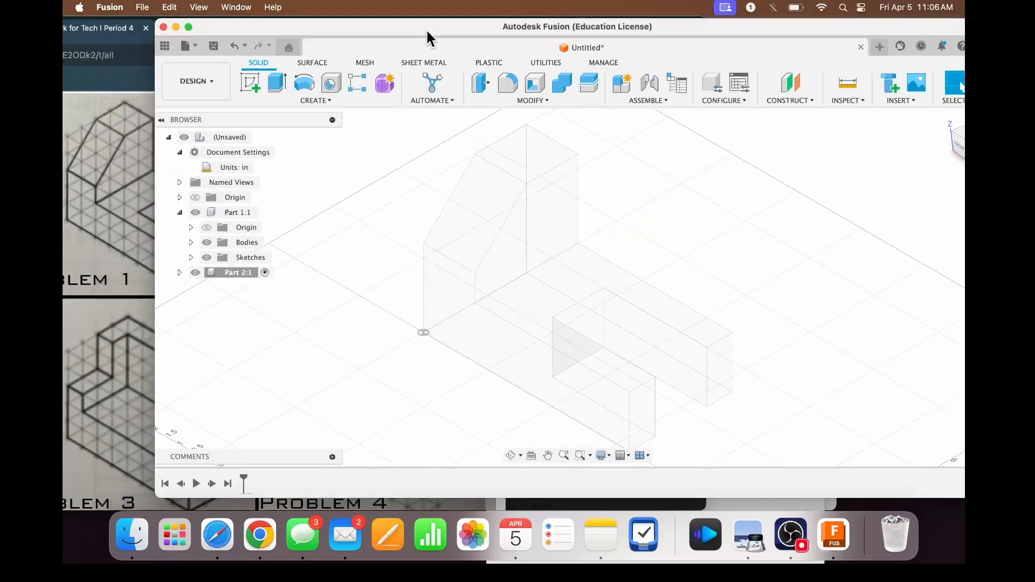
left_click(201, 211)
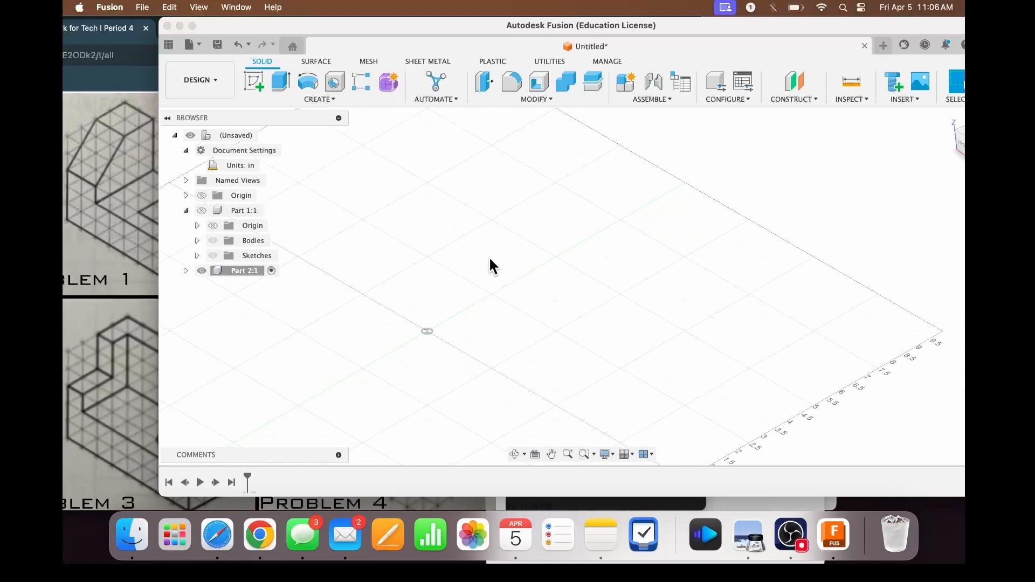
left_click(201, 210)
left_click(201, 210)
left_click(201, 210)
left_click(202, 210)
left_click(201, 210)
left_click(201, 211)
- Switch the active component to Part 1 and back to Part 2
left_click(268, 271)
left_click(272, 210)
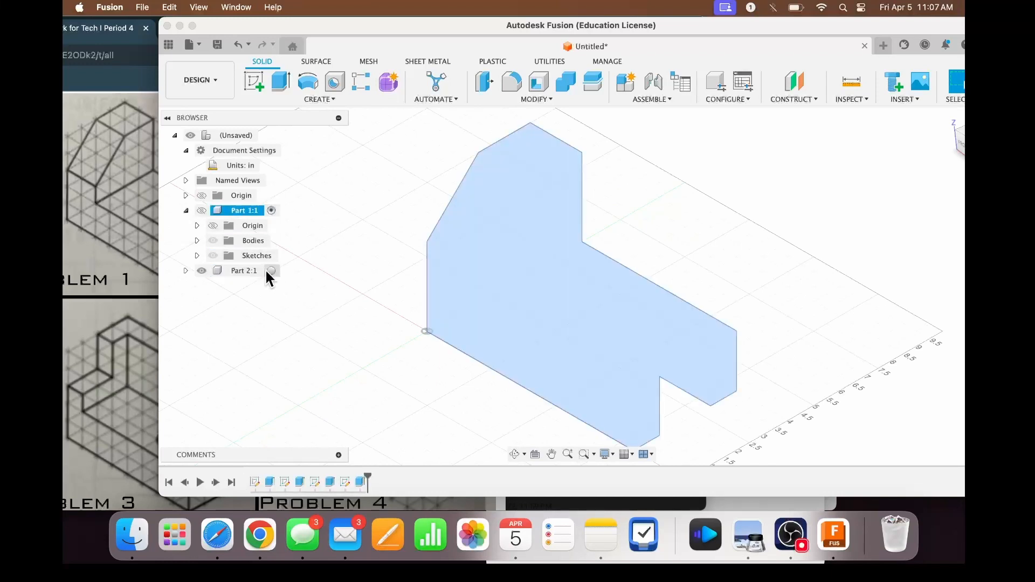
left_click(271, 271)
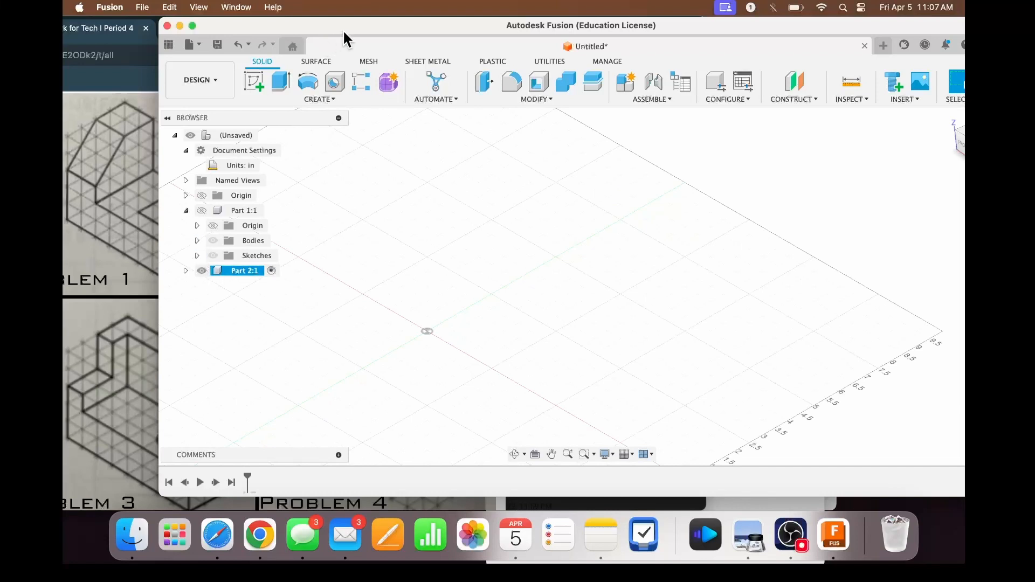
- Rename the Part 2 component as Part 3 and uncover the Problem 3 drawing beside the modelling window
left_click_drag(341, 29, 477, 37)
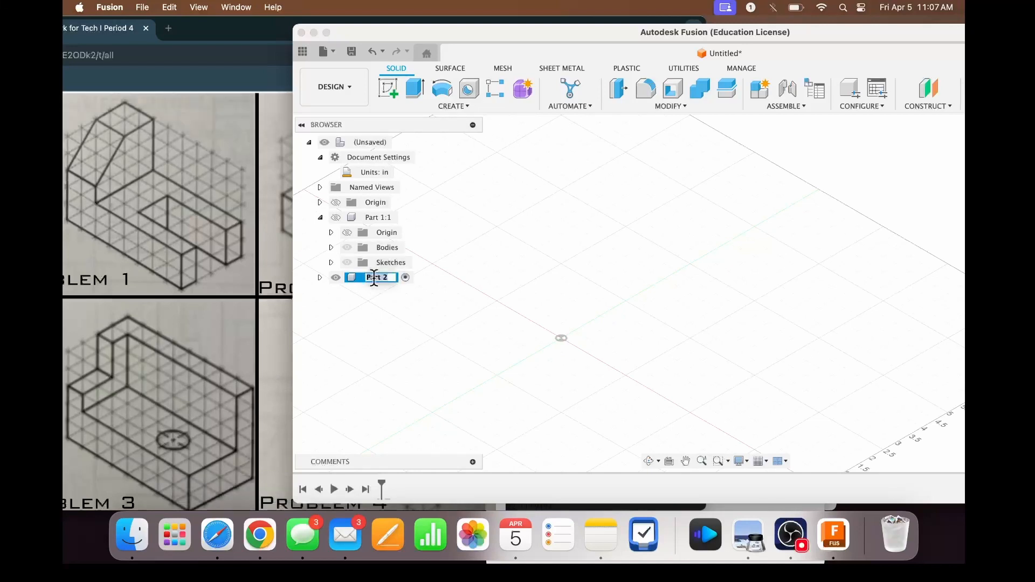
double_click(383, 277)
type("Part 3")
key("Return")
left_click_drag(584, 31, 616, 28)
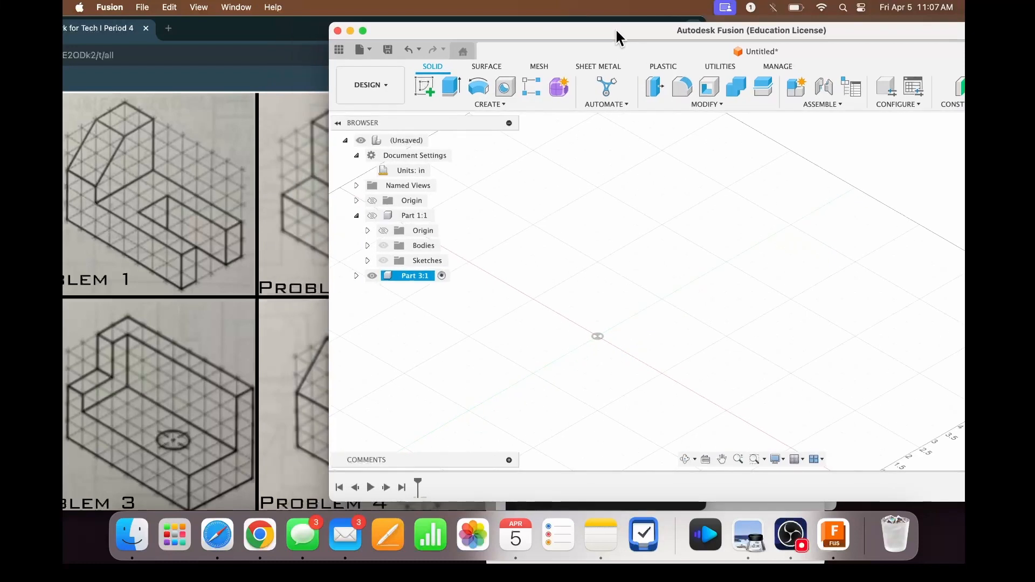
- Start a sketch on the horizontal origin plane in Part 3 and show it in the home isometric view beside the drawing
left_click(424, 86)
left_click_drag(852, 43, 654, 50)
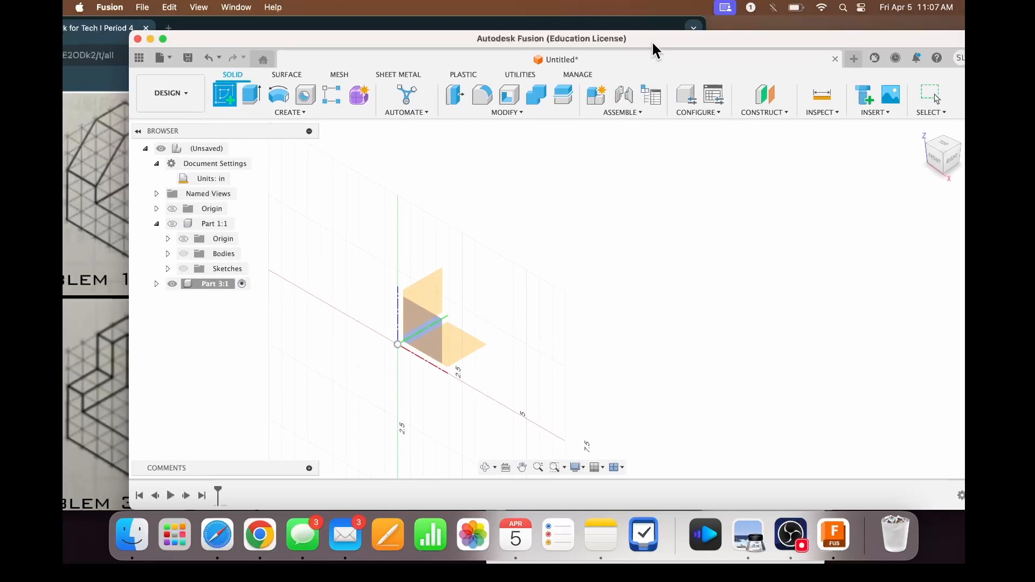
left_click(943, 144)
left_click(519, 200)
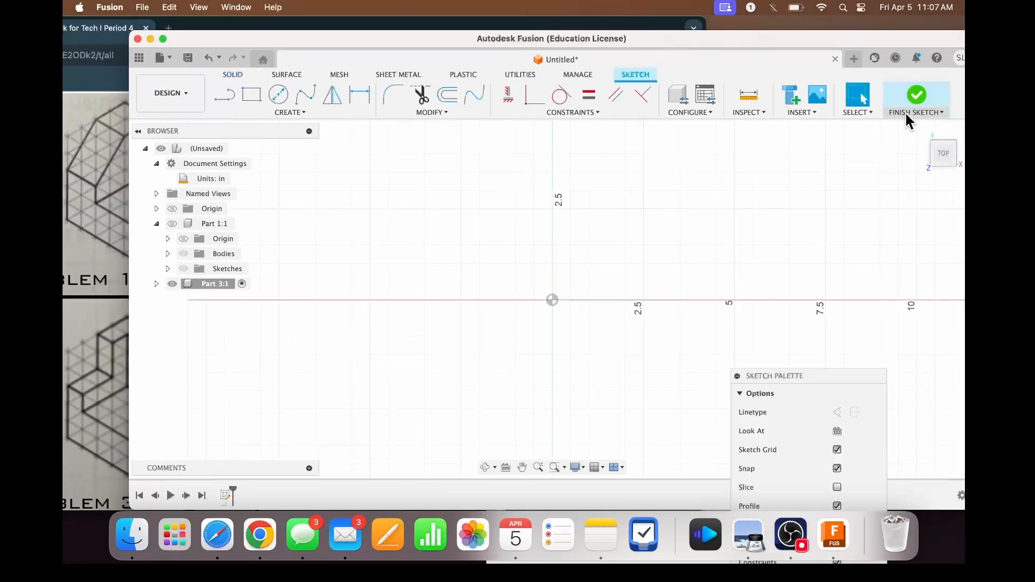
left_click(920, 130)
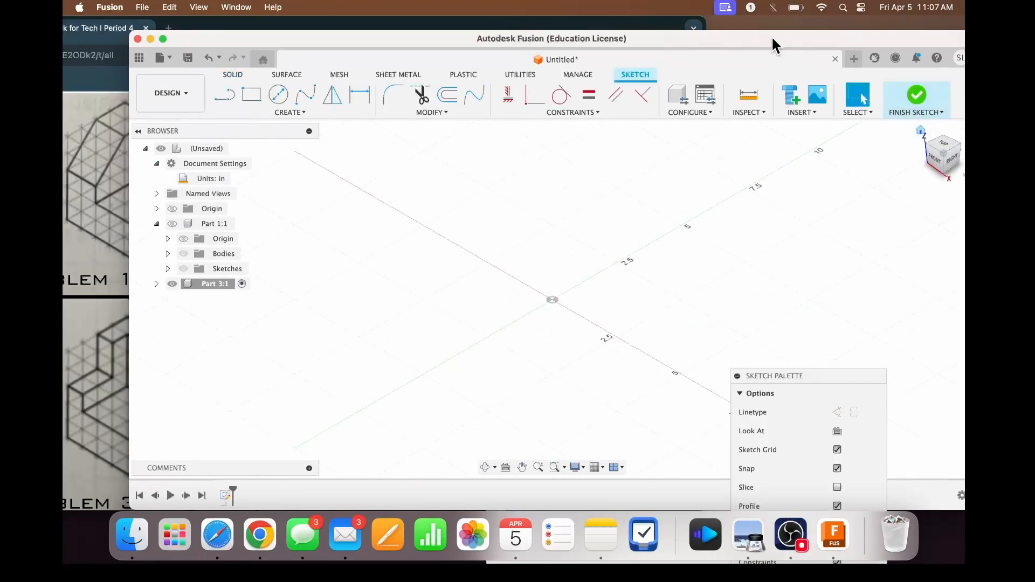
left_click_drag(772, 35, 894, 46)
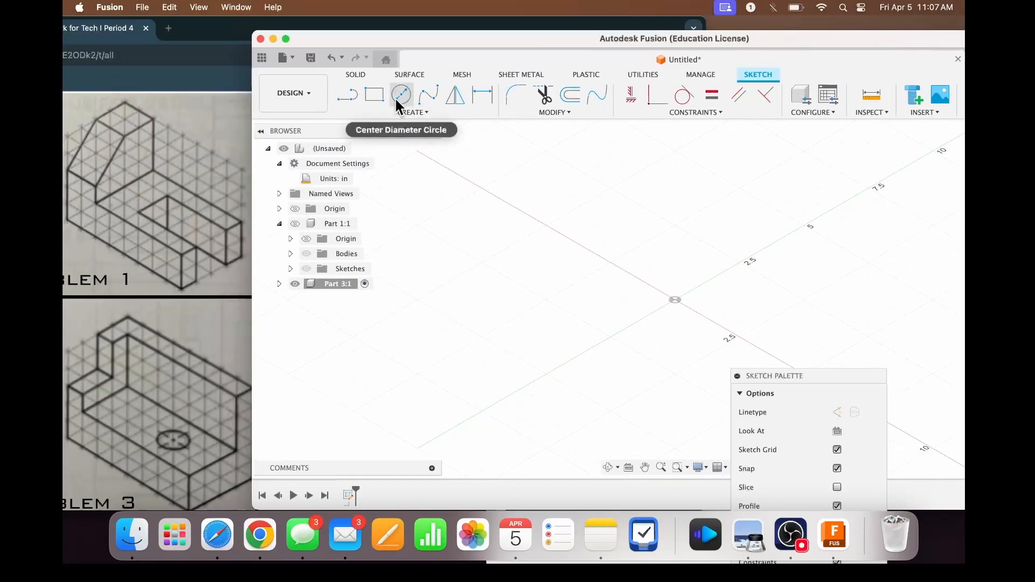
- Sketch a 4 in by 8 in rectangle from the origin, with the 8 in side along the X axis
left_click(376, 95)
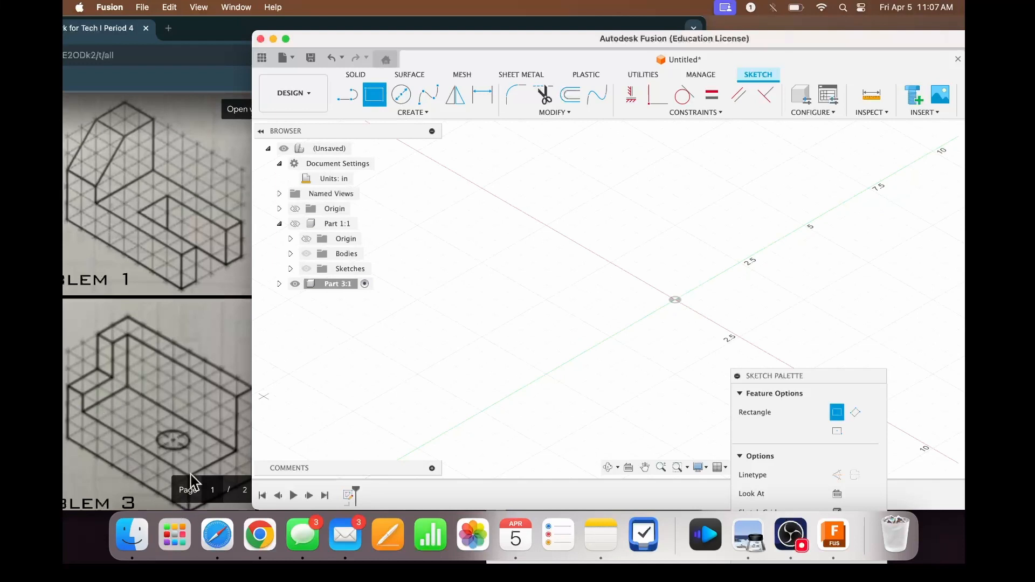
scroll(221, 415, "down", 2)
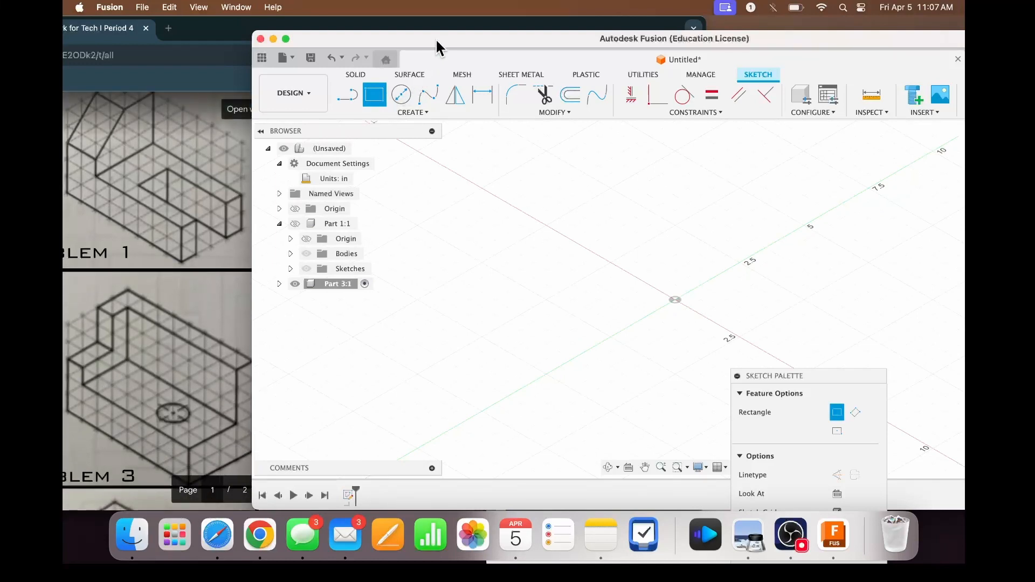
left_click_drag(436, 37, 444, 37)
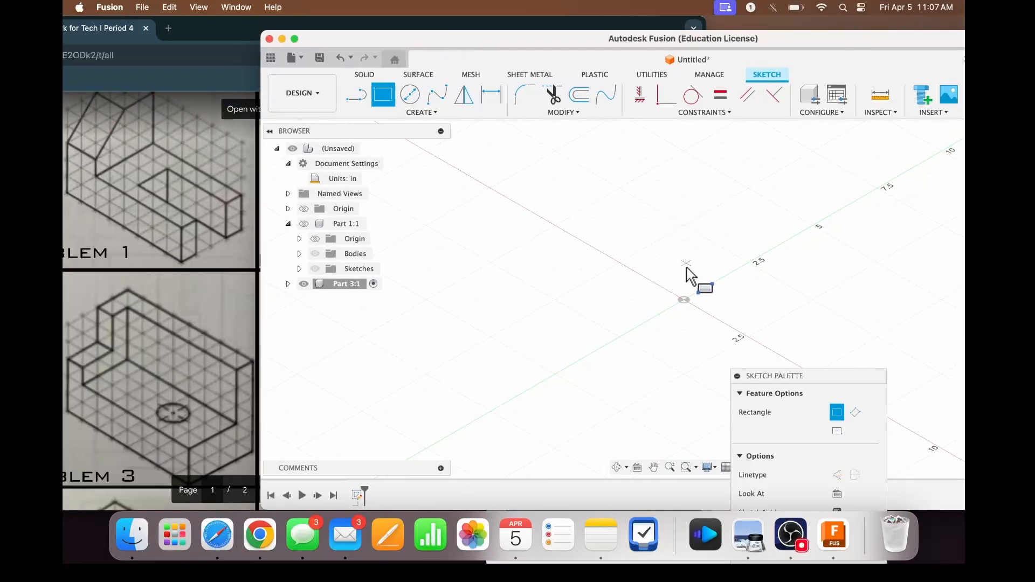
left_click(684, 299)
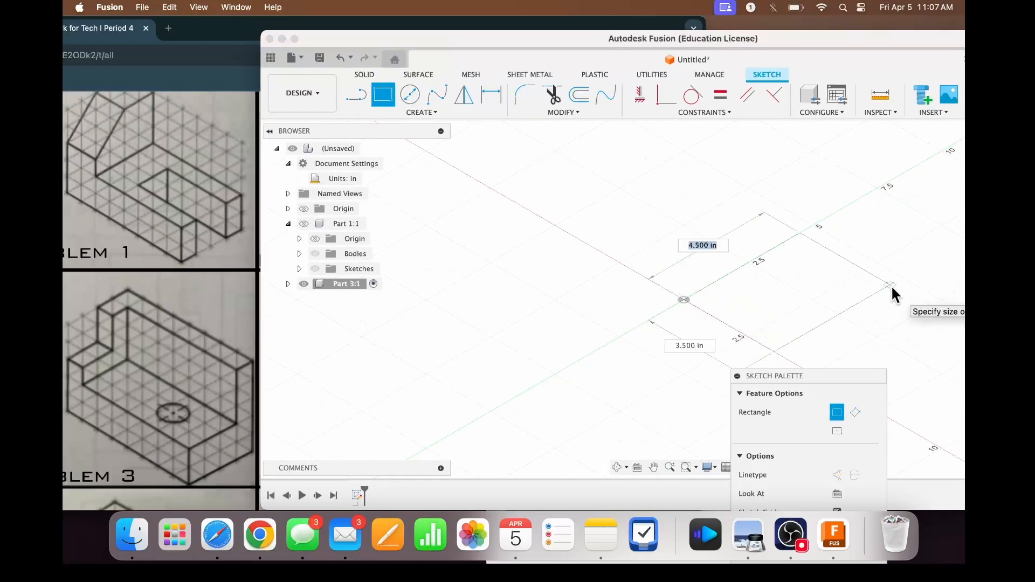
type("4")
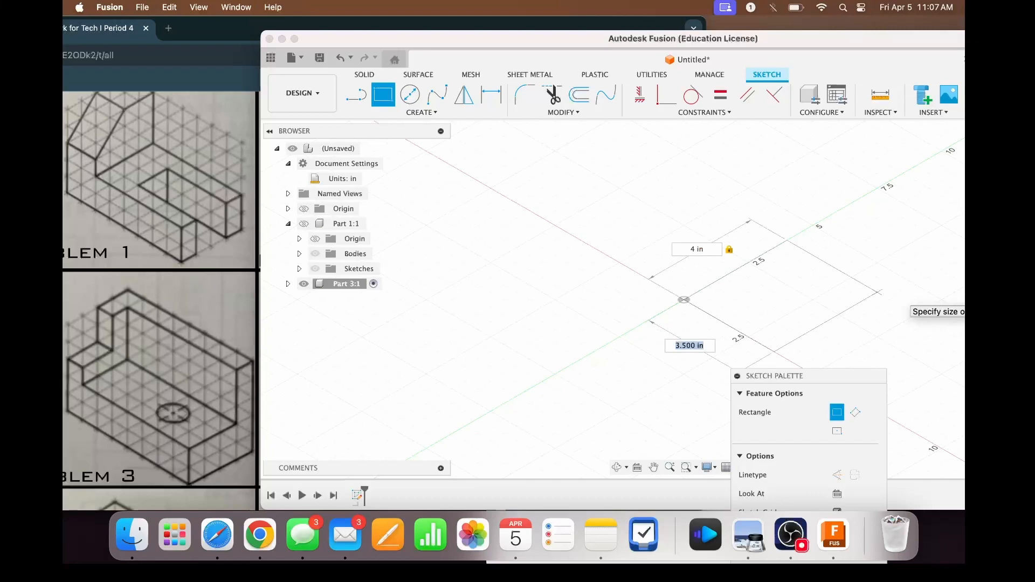
type("8")
key("Return")
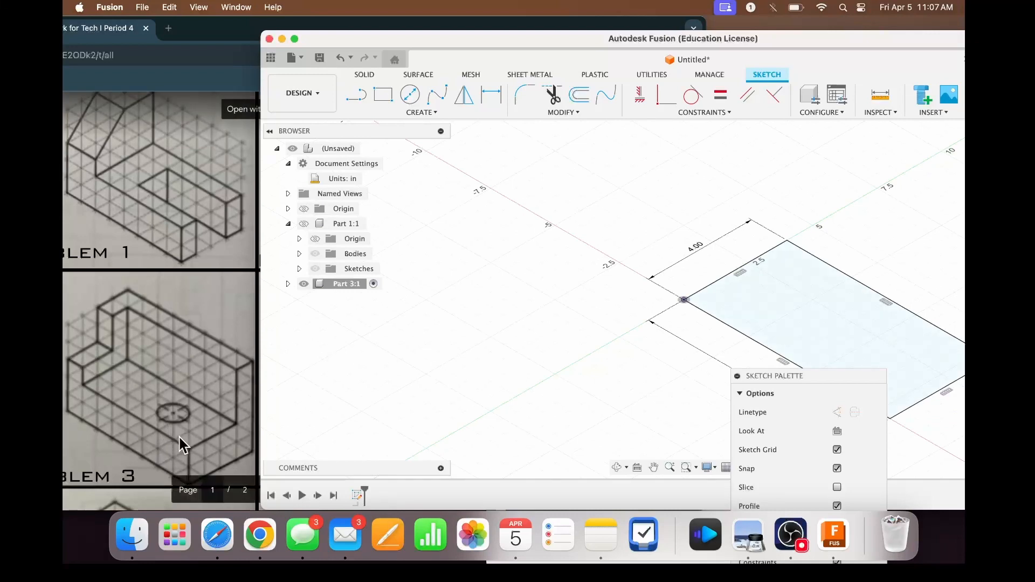
- Extrude the rectangle 2 in upward into a solid base block
key("e")
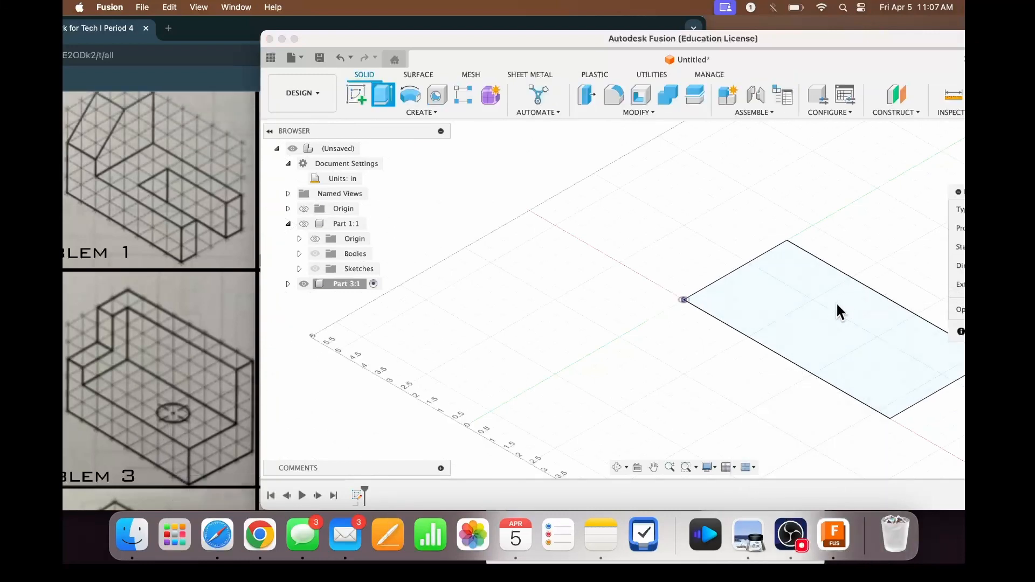
left_click(803, 272)
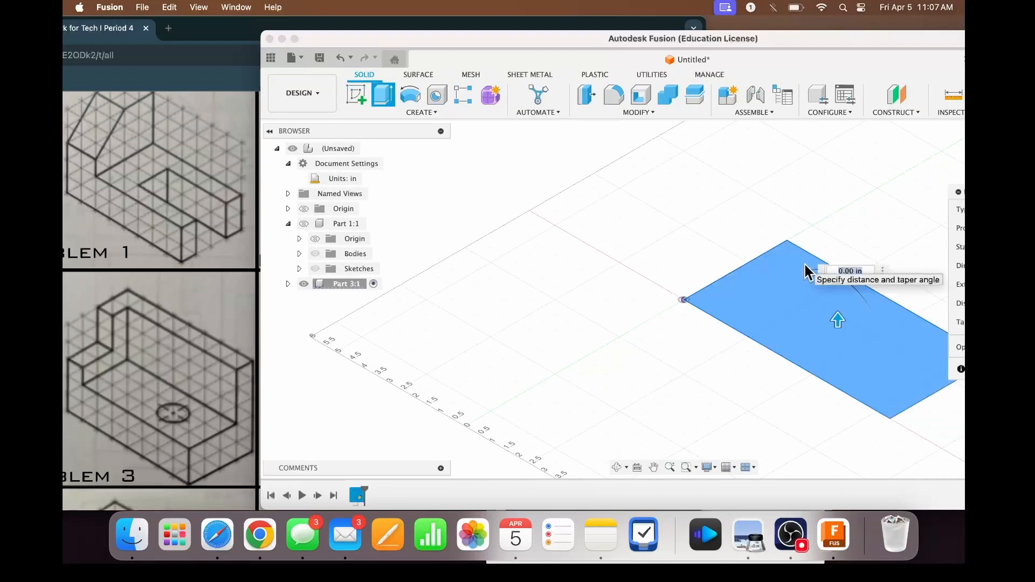
type("2")
key("Return")
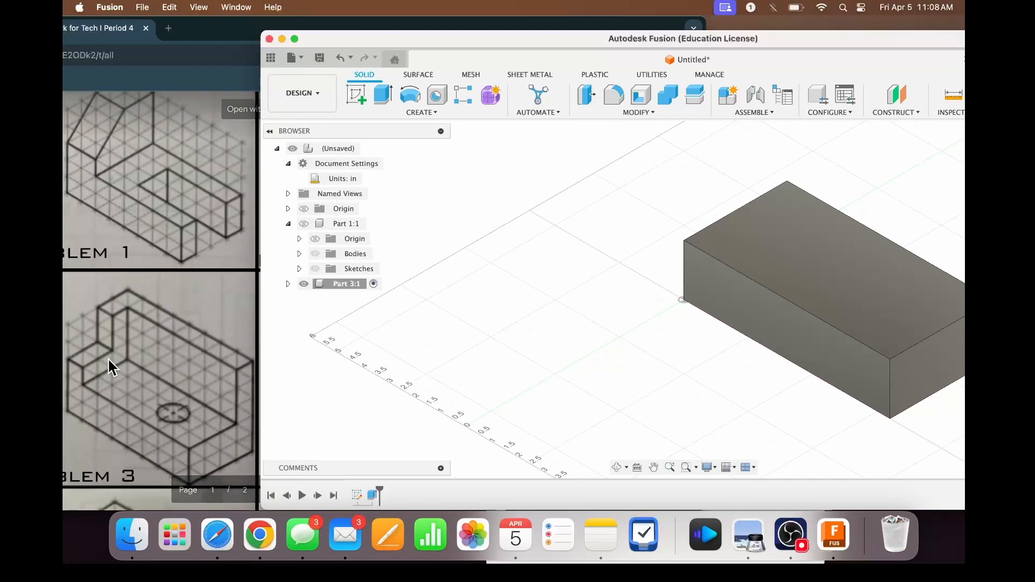
- Start a sketch on the top face of the base block and bring the whole face into view
left_click(357, 91)
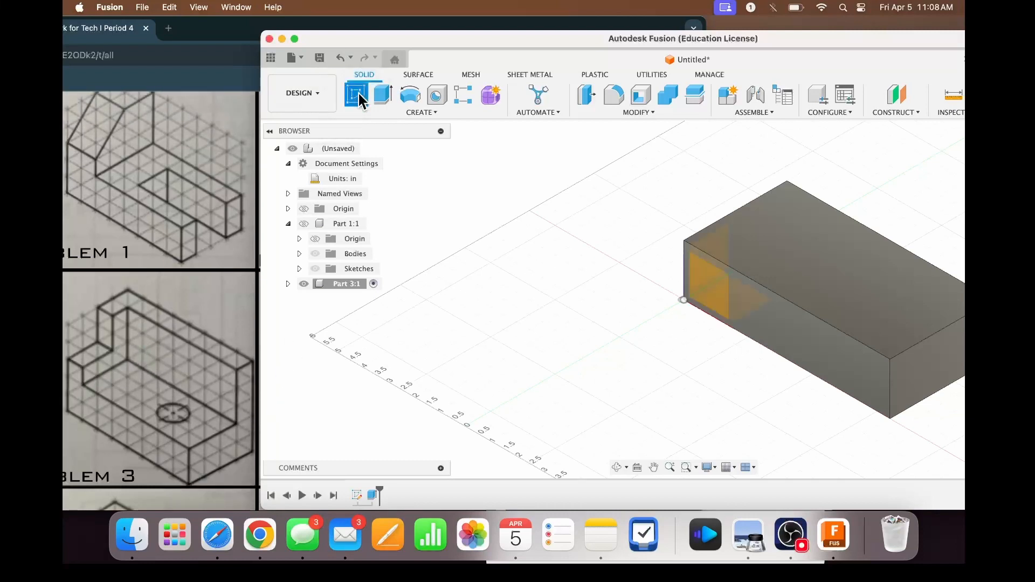
left_click(801, 247)
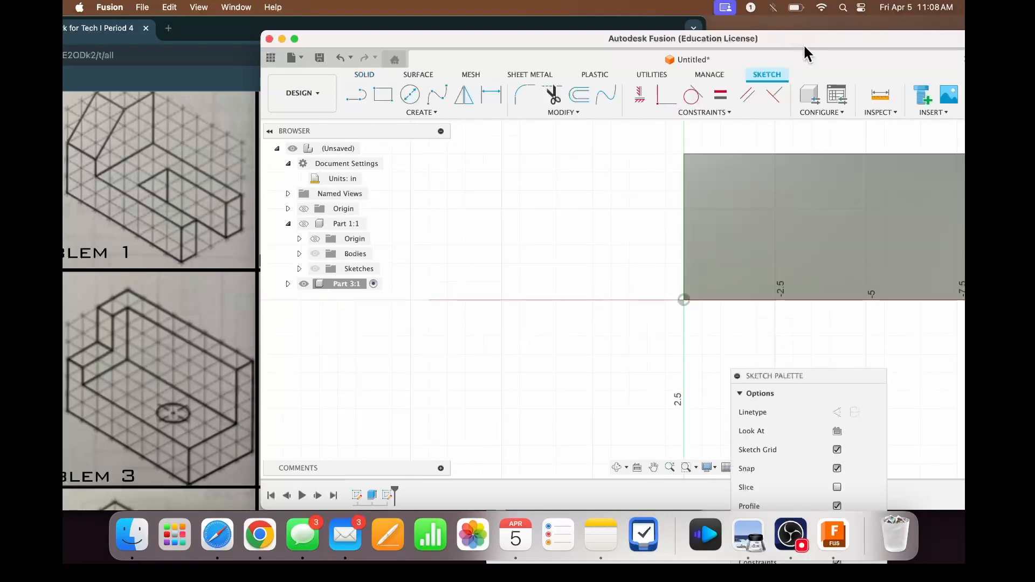
left_click_drag(803, 44, 778, 44)
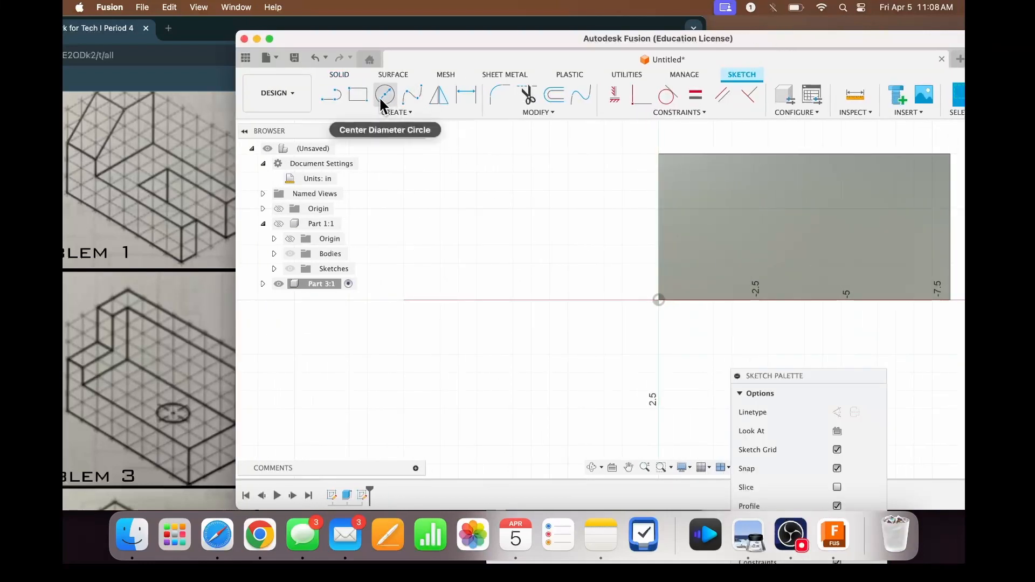
- Sketch a rectangle 8 in long and 1 in wide along the rear edge of the block's top face
left_click(359, 94)
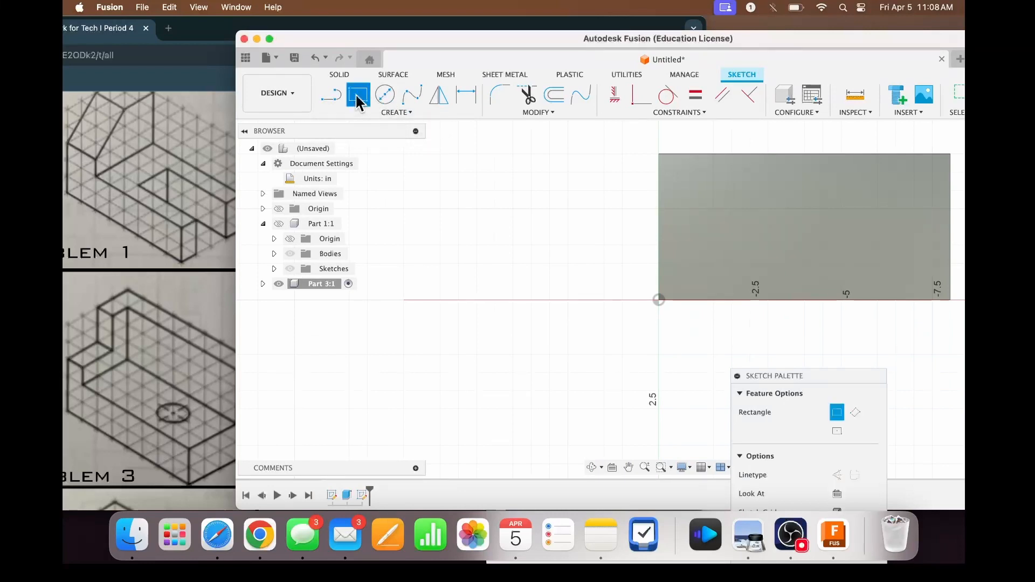
left_click(950, 154)
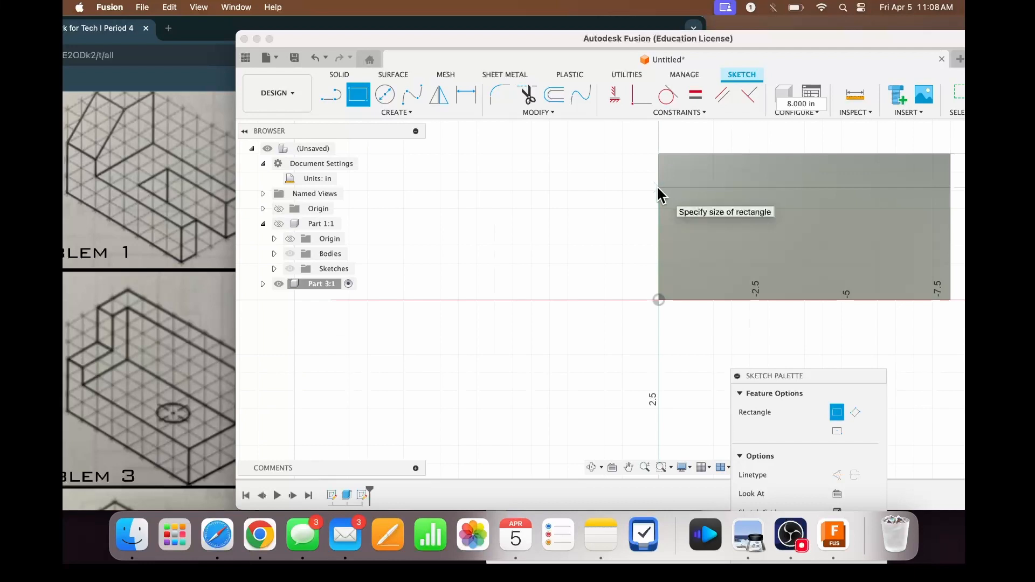
scroll(659, 195, "up", 5)
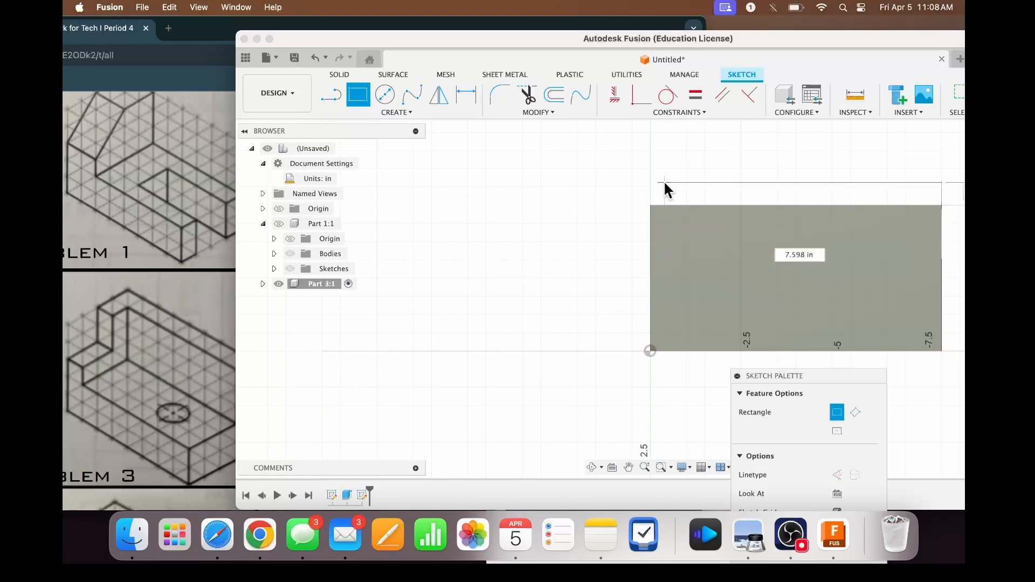
scroll(664, 182, "up", 5)
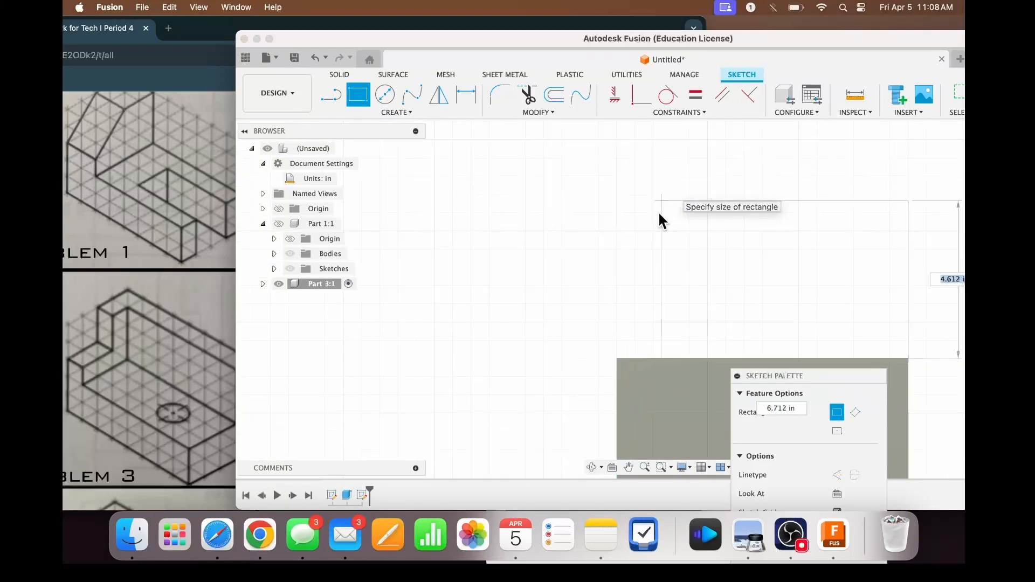
scroll(618, 384, "right", 4)
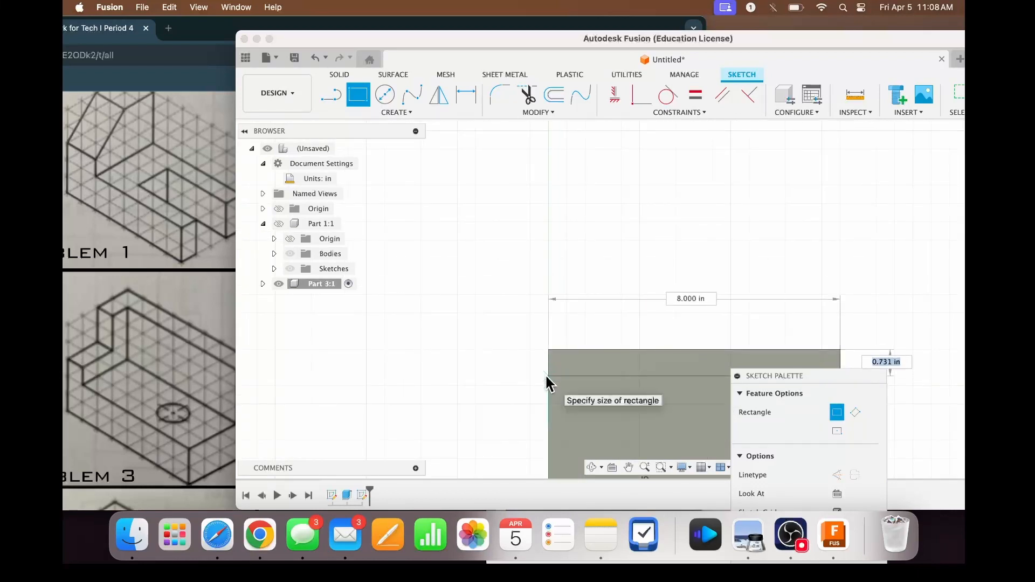
type("1")
key("Return")
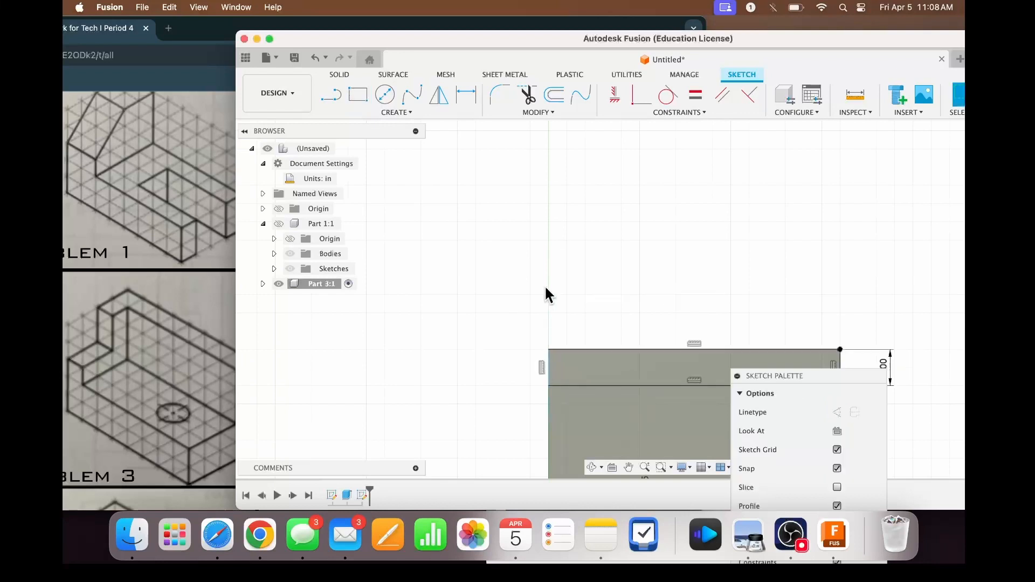
scroll(562, 283, "down", 5)
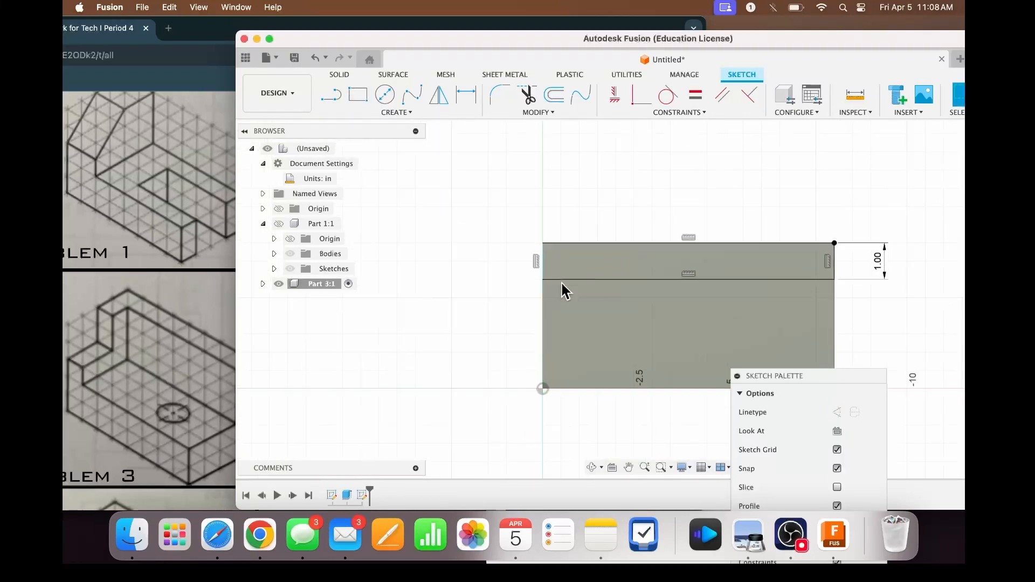
scroll(561, 283, "left", 2)
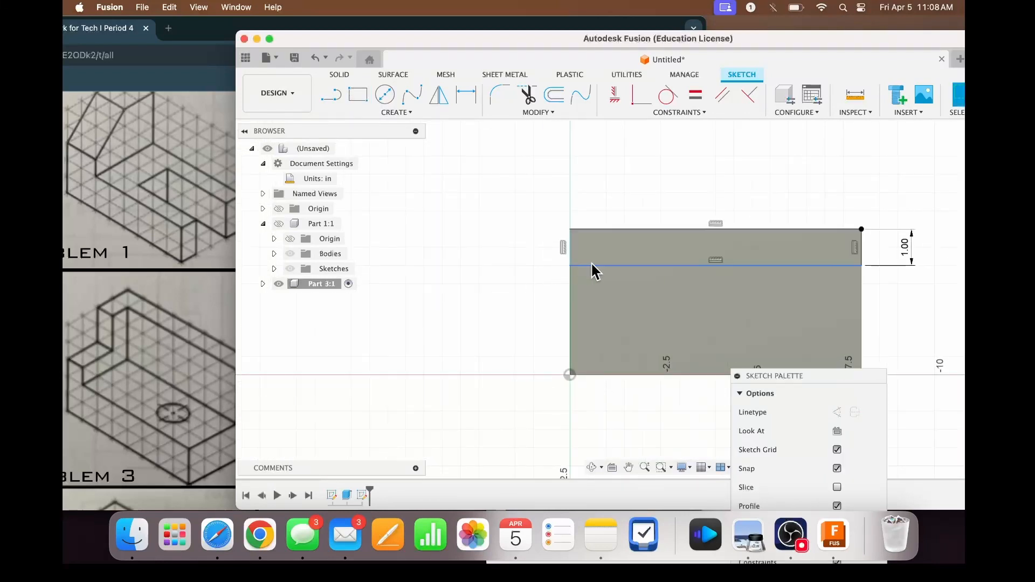
- Sketch a 1 in by 1 in square against the inner side of the rear strip, flush with the face's origin-side end
left_click(358, 96)
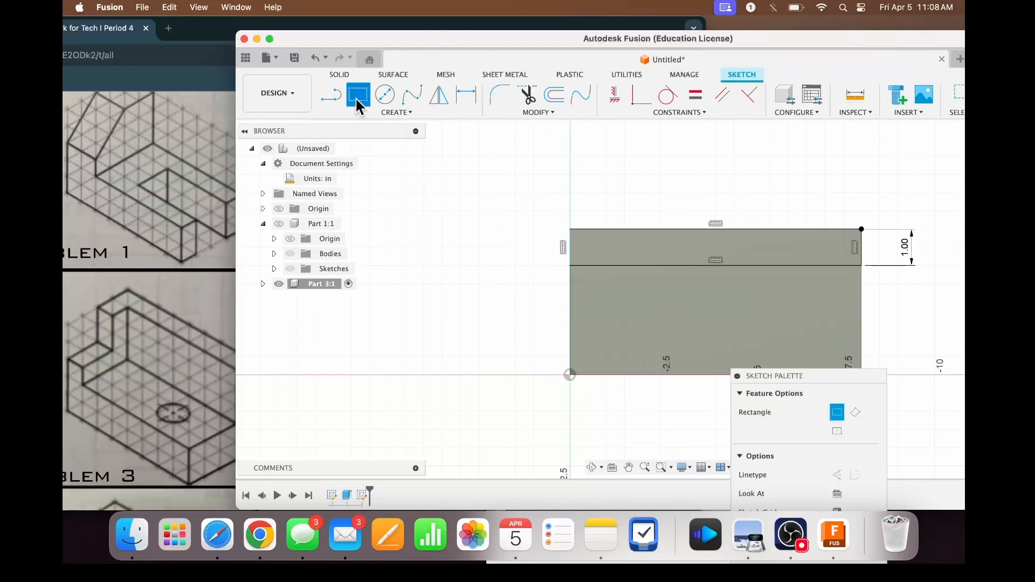
left_click(570, 265)
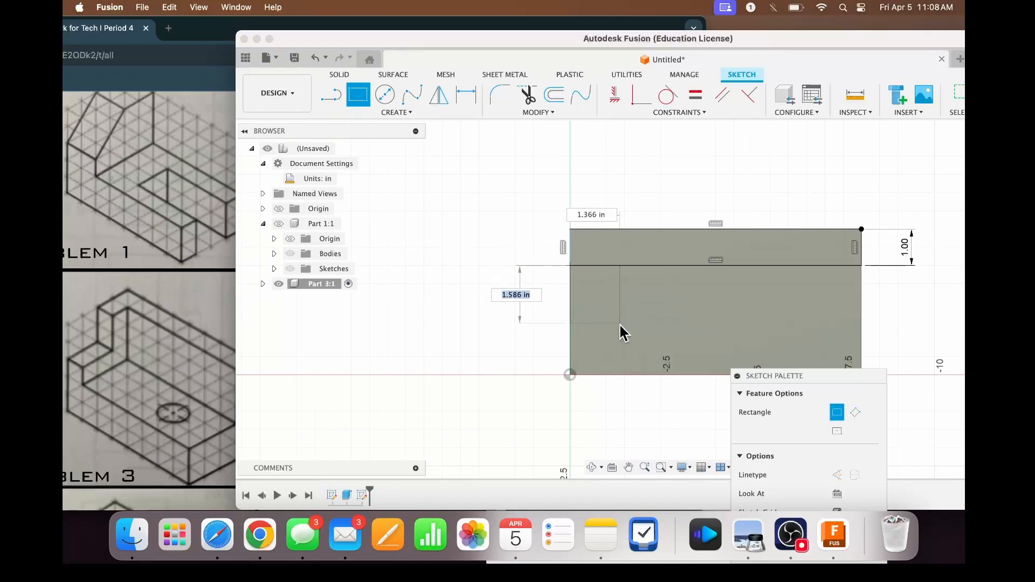
type("1")
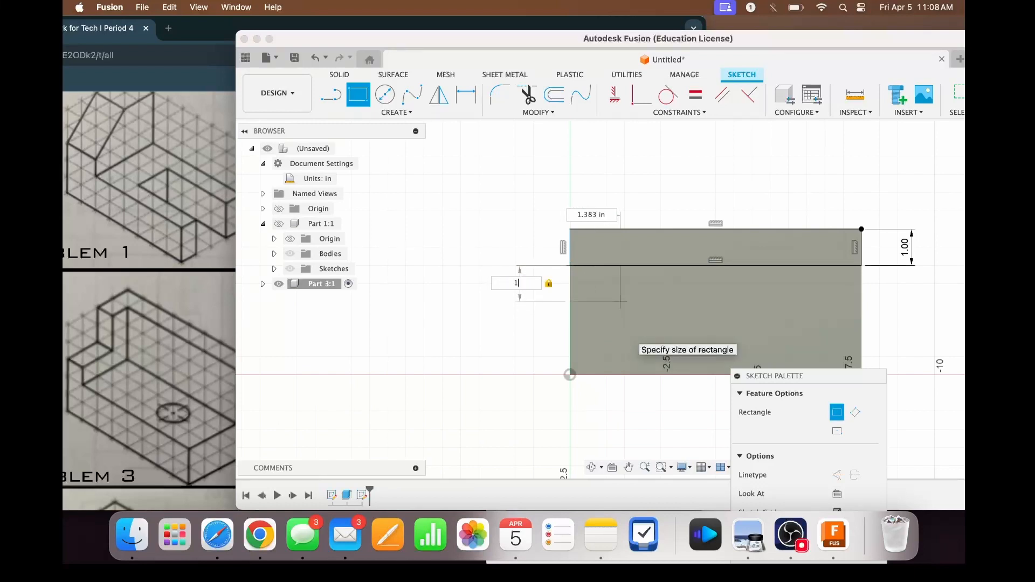
key("Tab")
type("1")
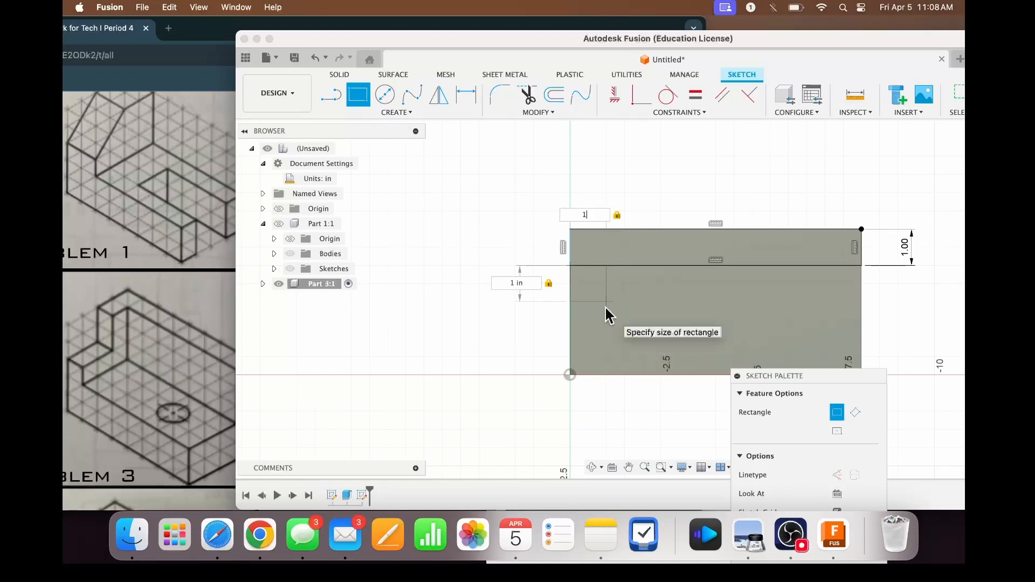
key("Return")
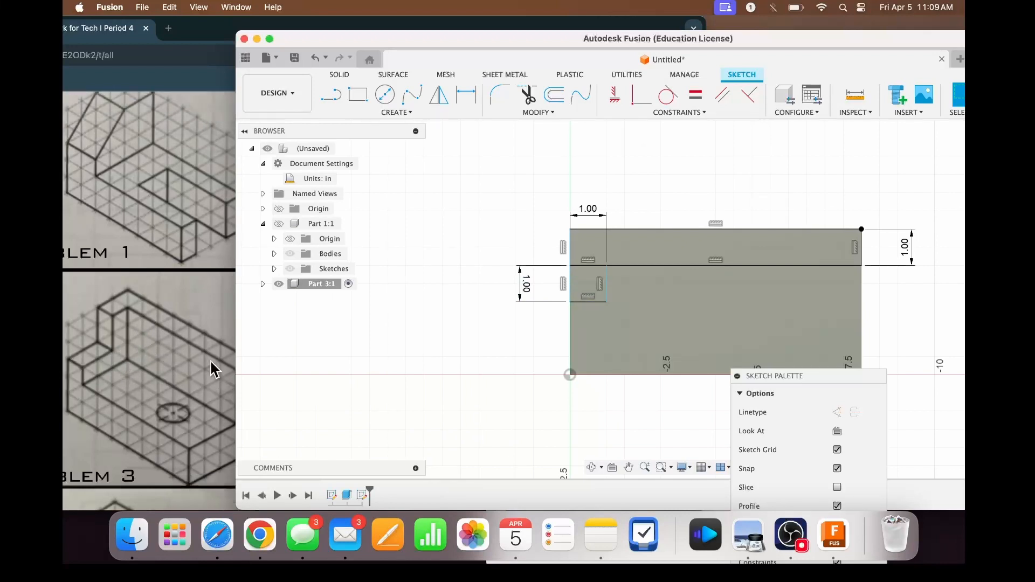
- Sketch a 1 in by 2 in rectangle from the small square's inner corner to the origin
left_click(356, 97)
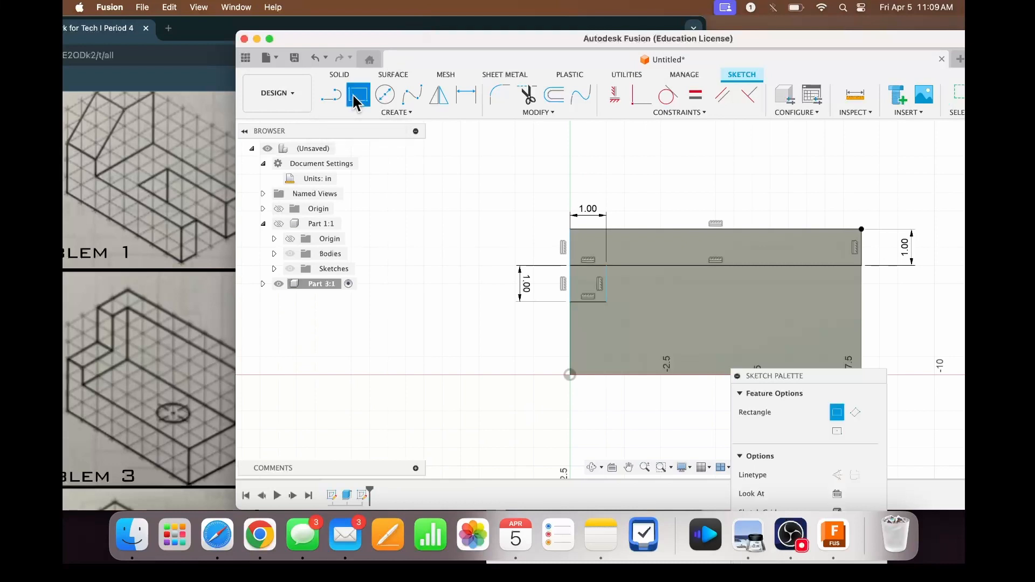
left_click(606, 300)
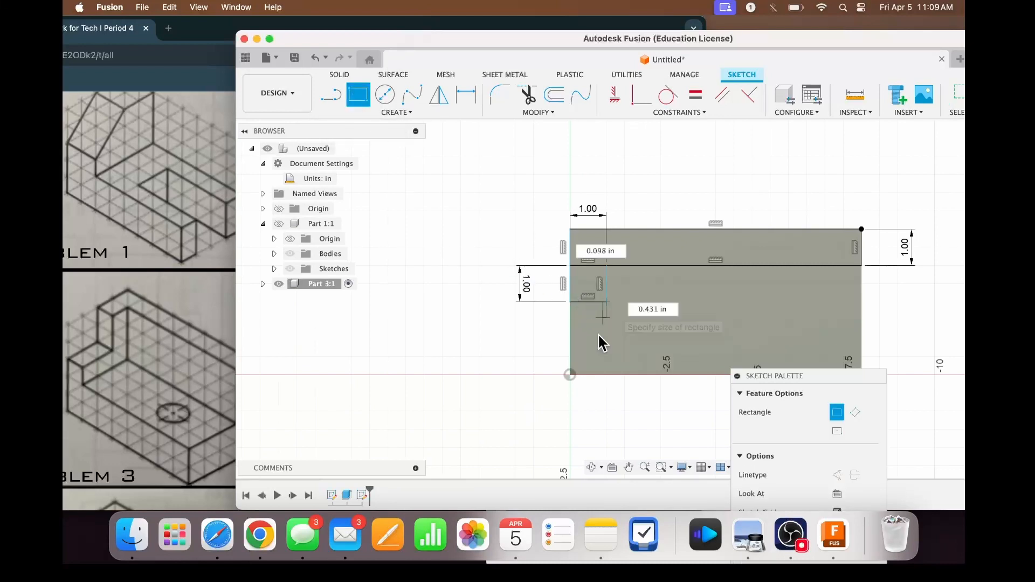
left_click(570, 373)
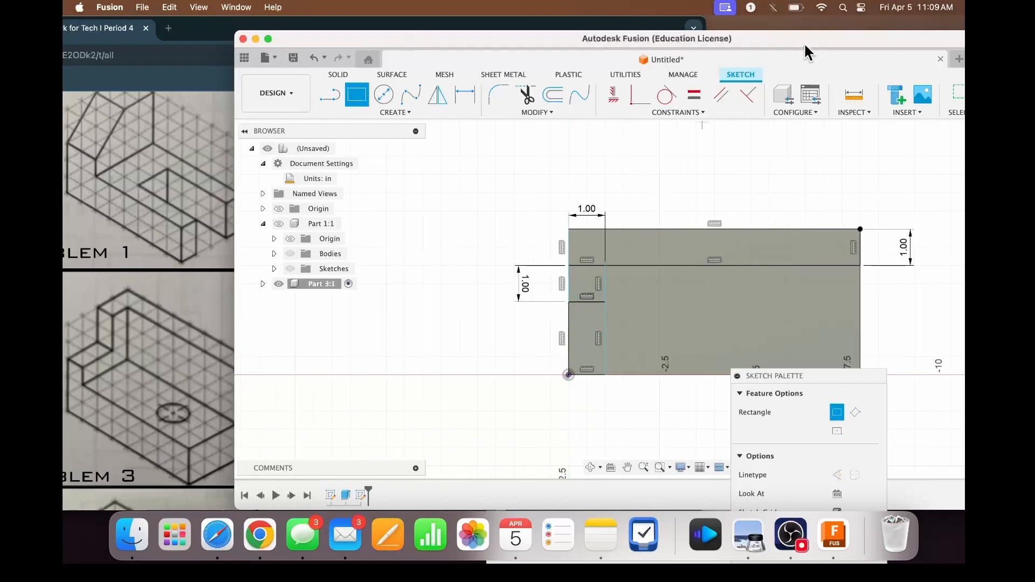
mouse_move(804, 42)
left_mouse_down()
mouse_move(737, 28)
mouse_move(822, 34)
left_mouse_up()
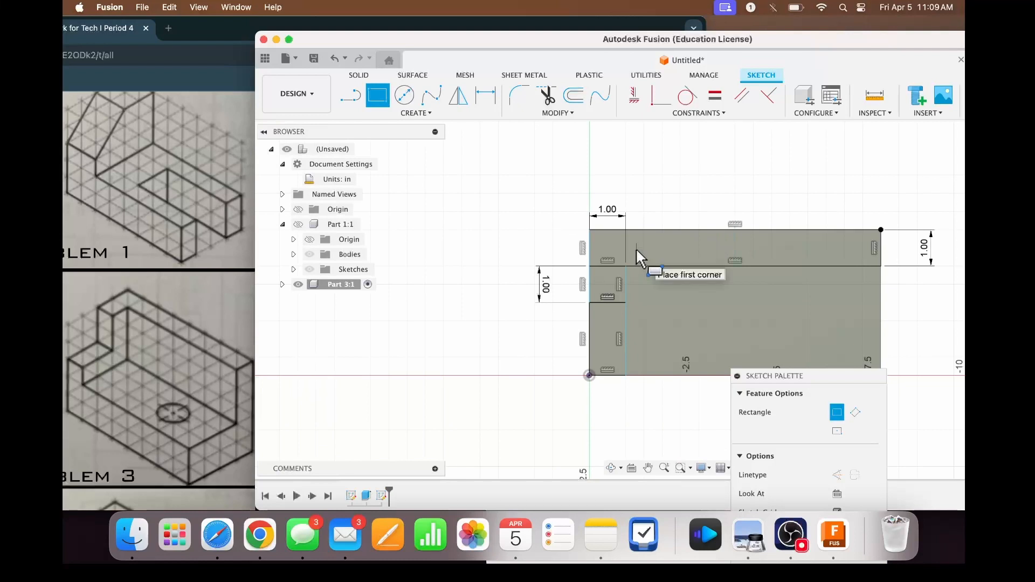
- Trim the section of the rear strip's edge that overlaps the small square's side
left_click(550, 96)
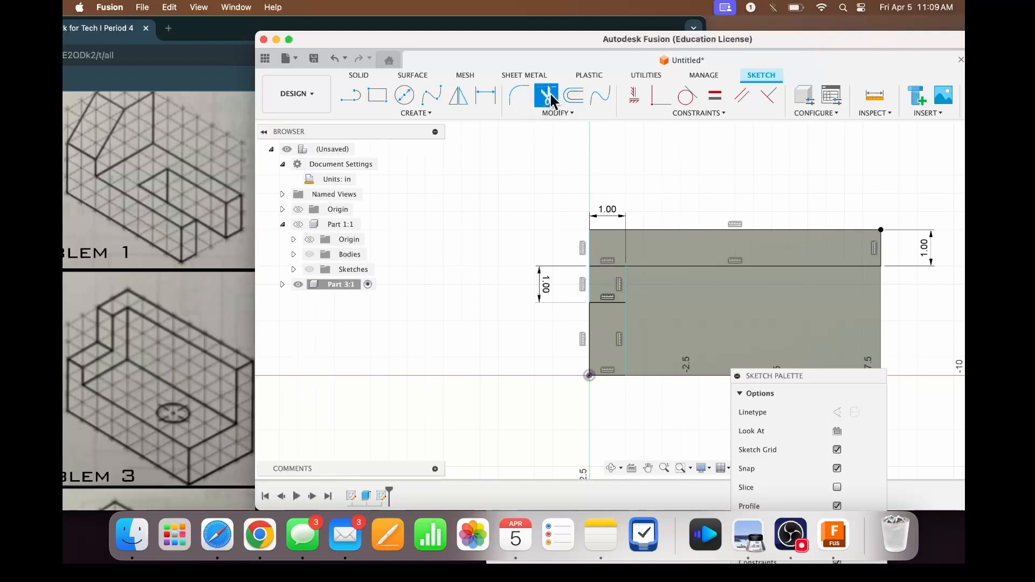
left_click(594, 264)
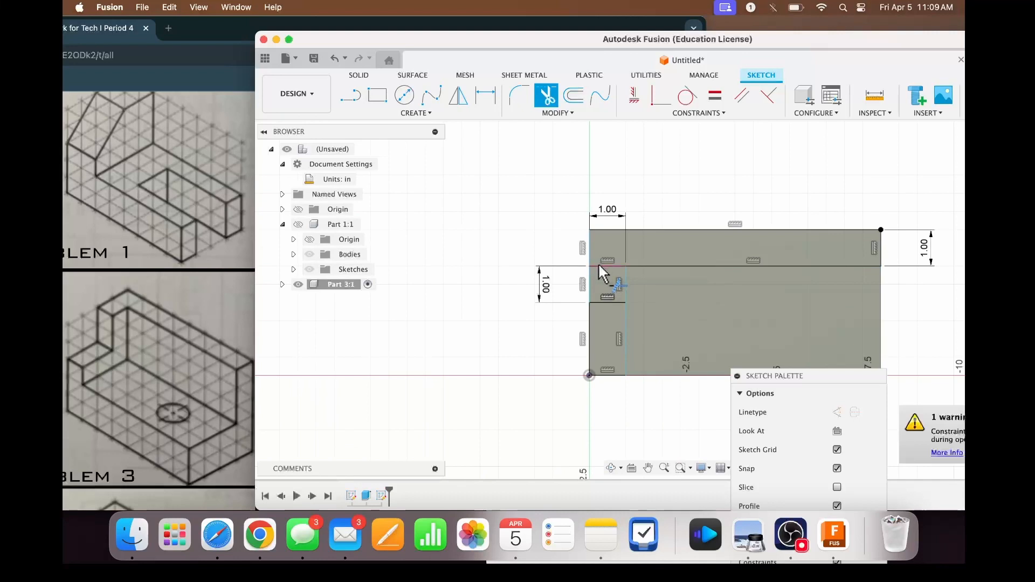
left_click(599, 266)
key("Escape")
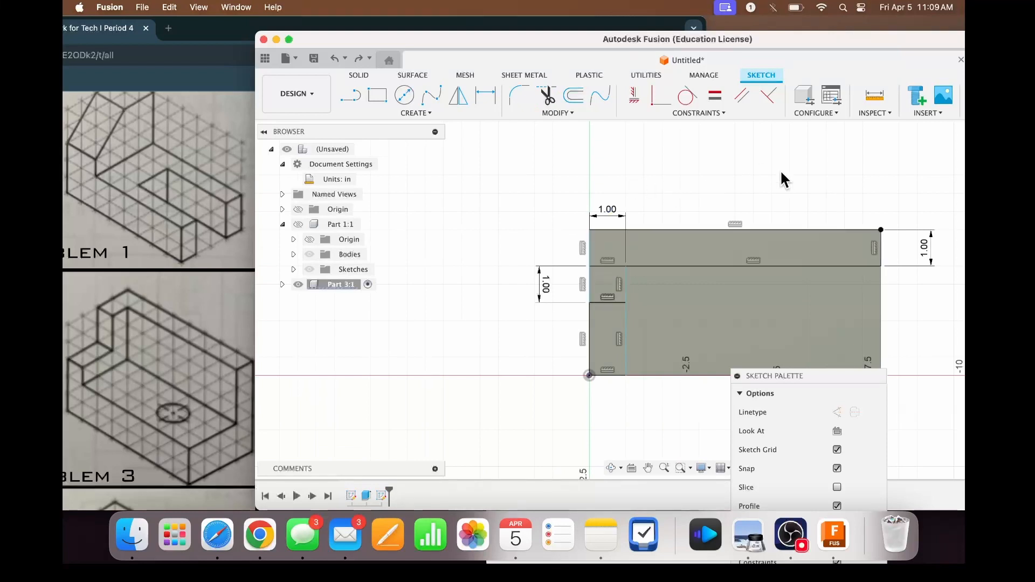
- Extrude the rear strip together with the adjoining 1 in square 3 in upward
key("e")
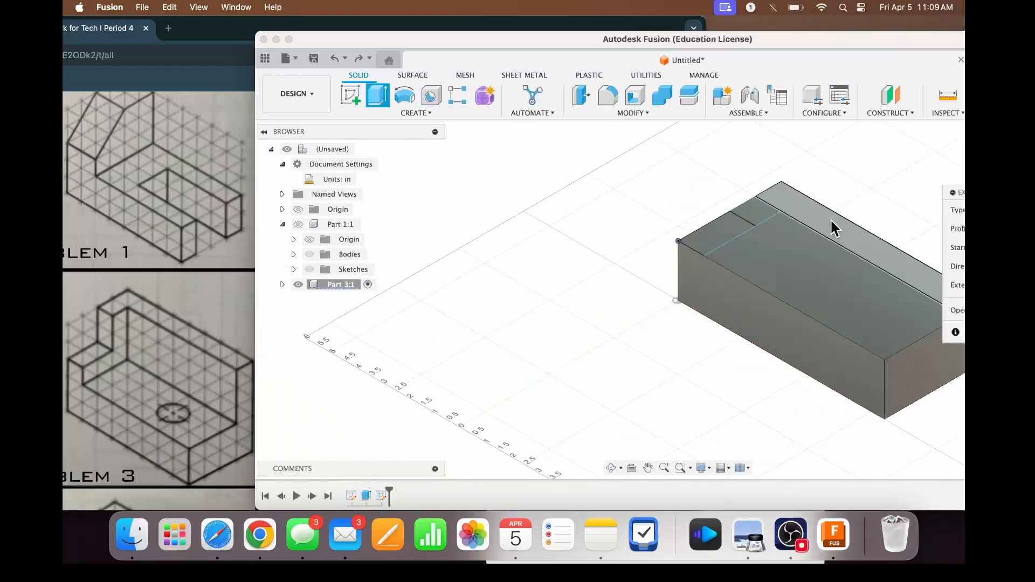
left_click(834, 221)
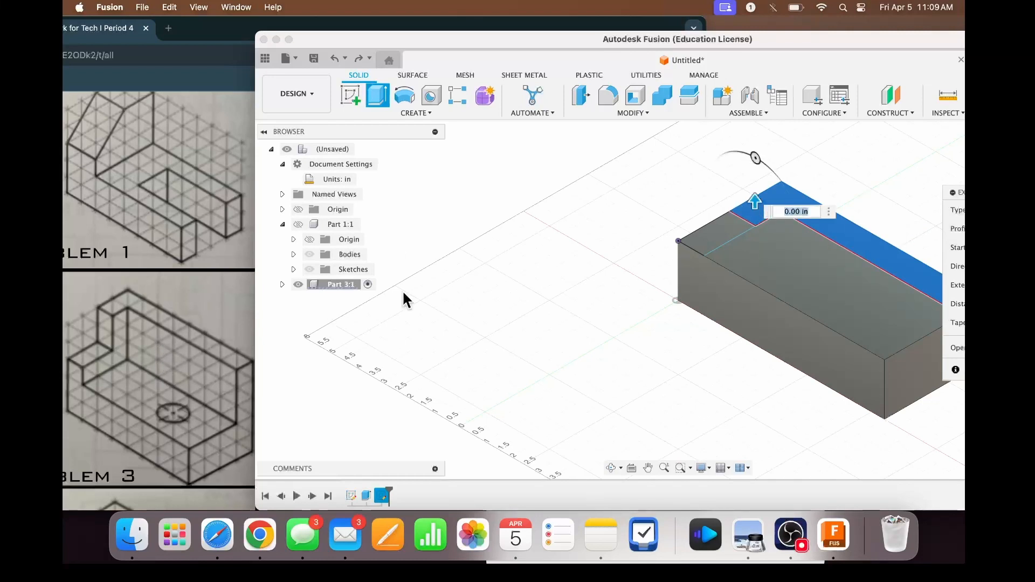
type("3")
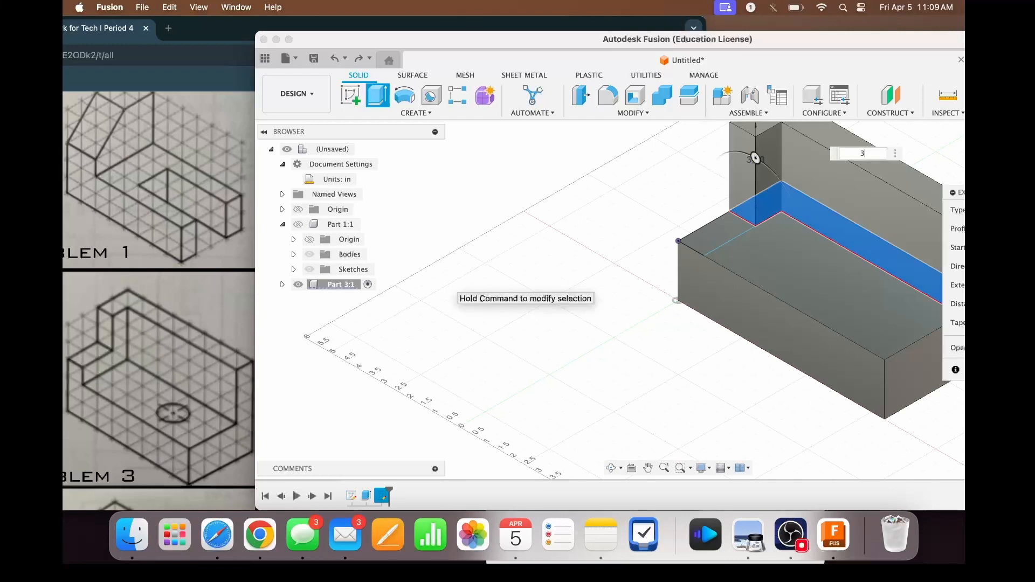
key("Return")
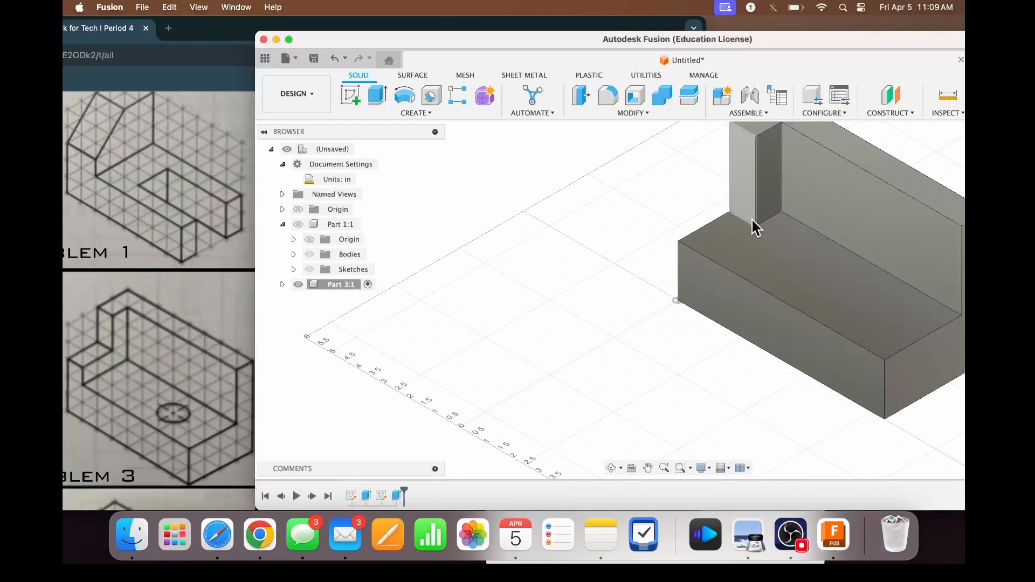
key("e")
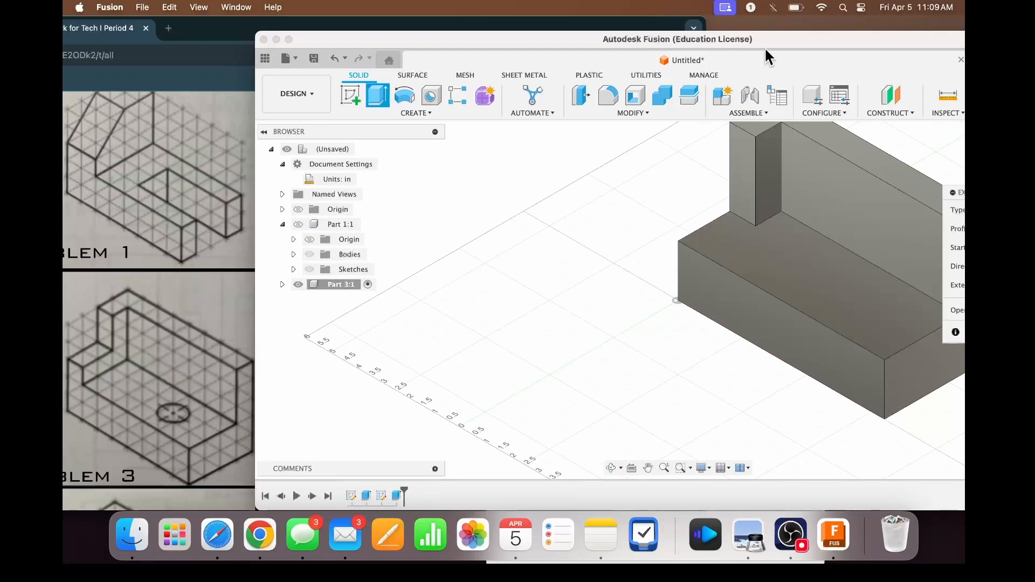
left_click_drag(781, 45, 677, 50)
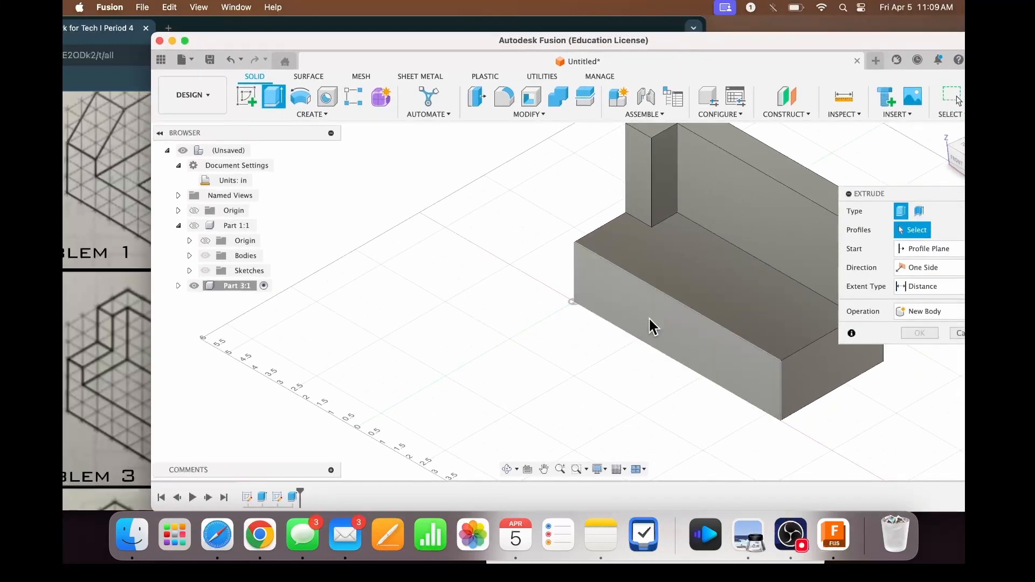
left_click(958, 334)
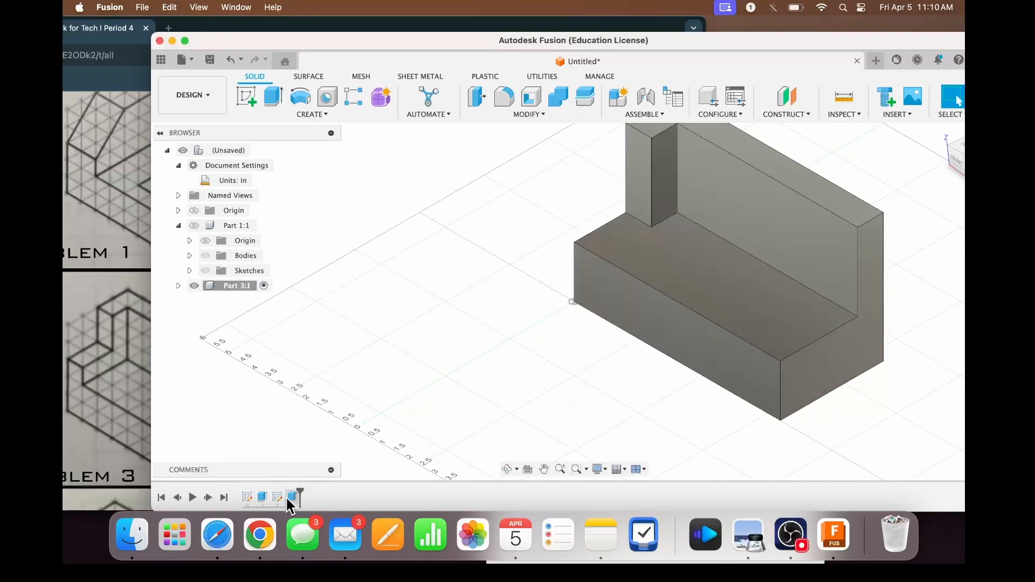
double_click(245, 497)
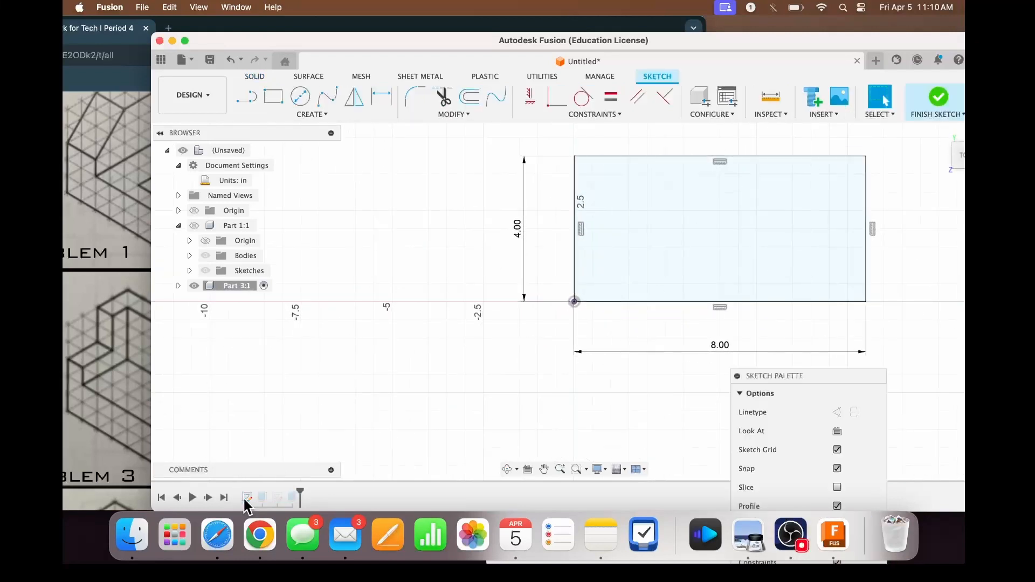
left_click(937, 99)
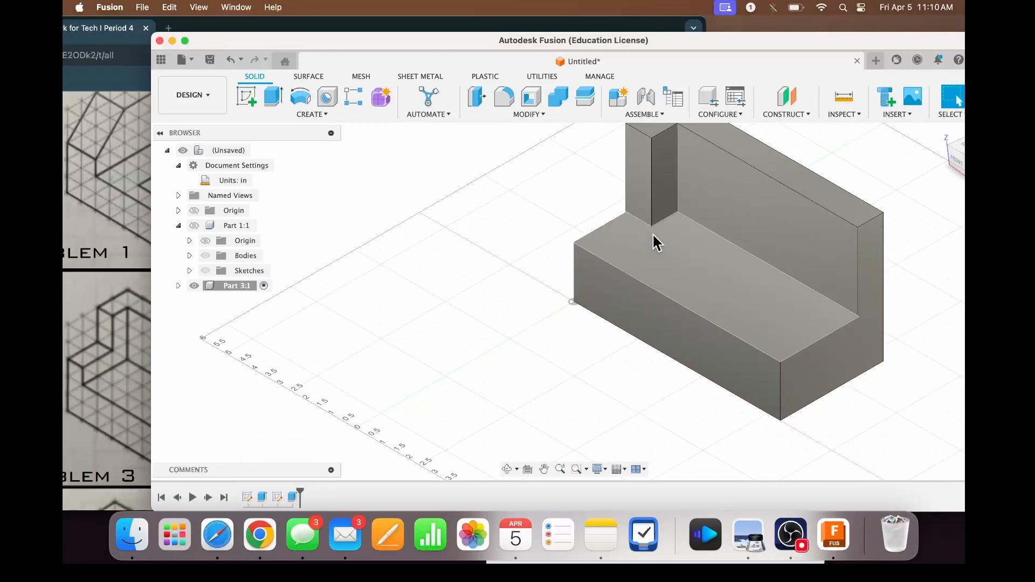
- Extrude the 1 in by 2 in rectangle at the origin corner 1 in upward, joined to the base block
double_click(277, 497)
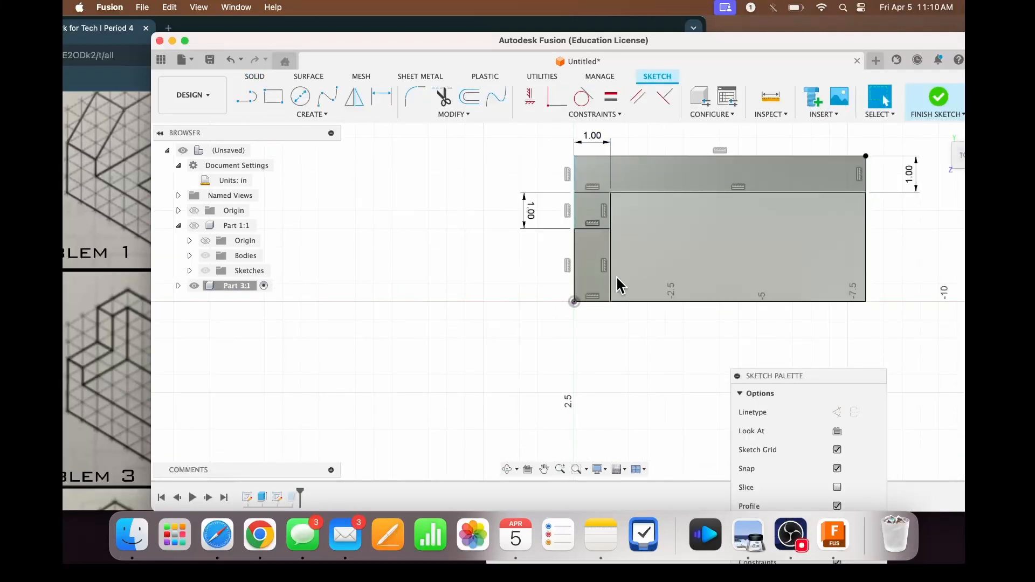
key("e")
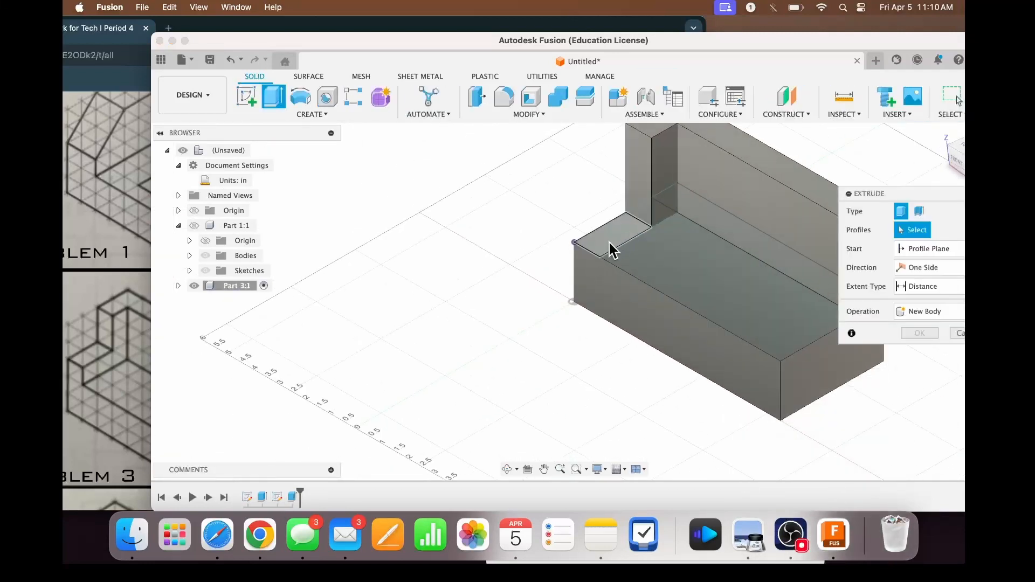
left_click(602, 248)
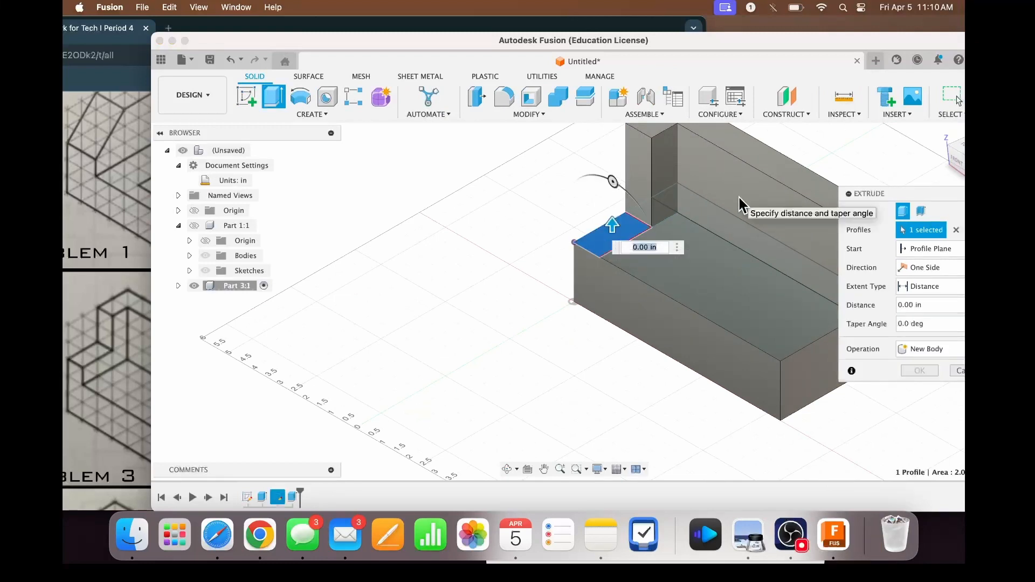
type("1")
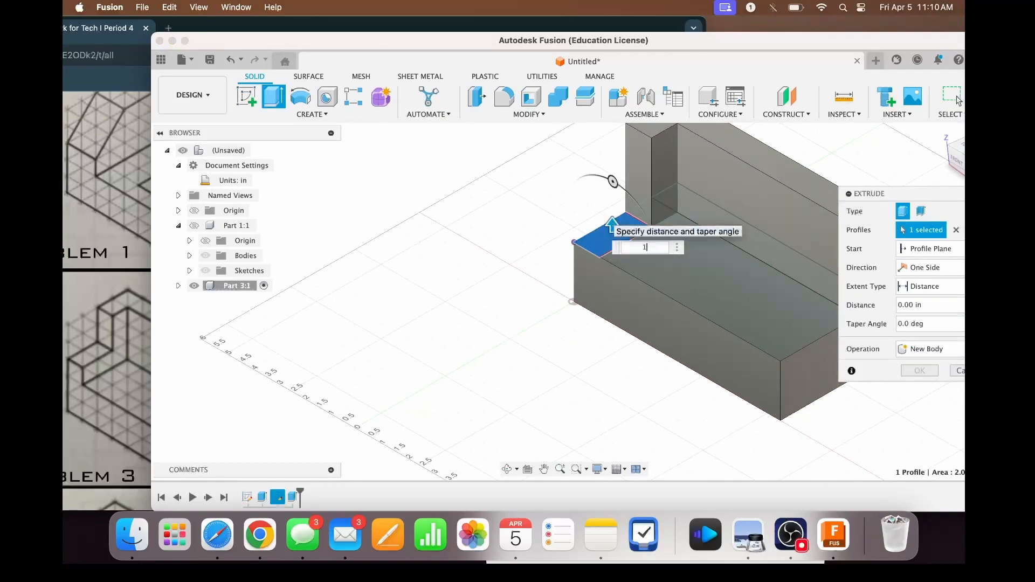
left_click(934, 348)
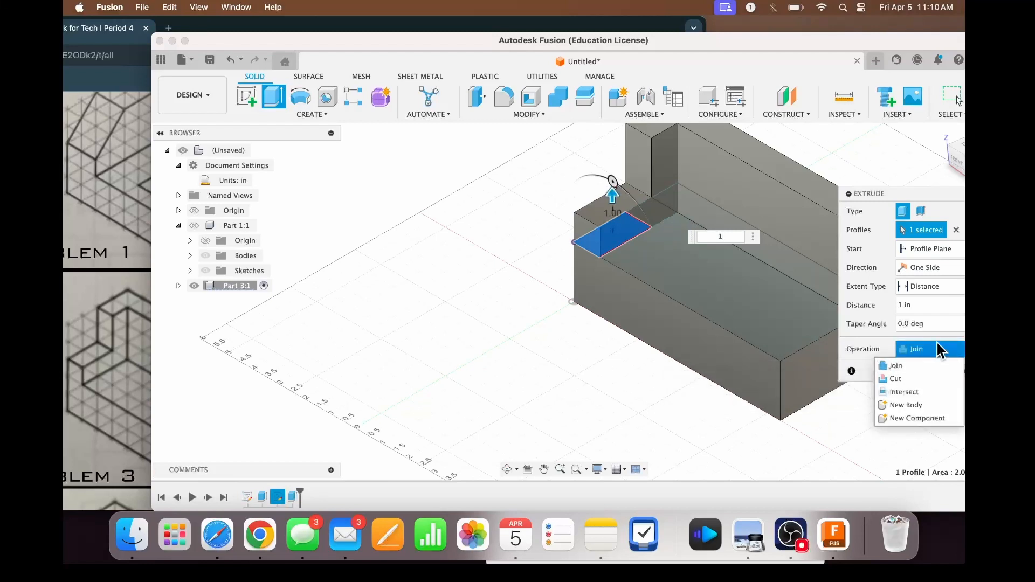
left_click(910, 378)
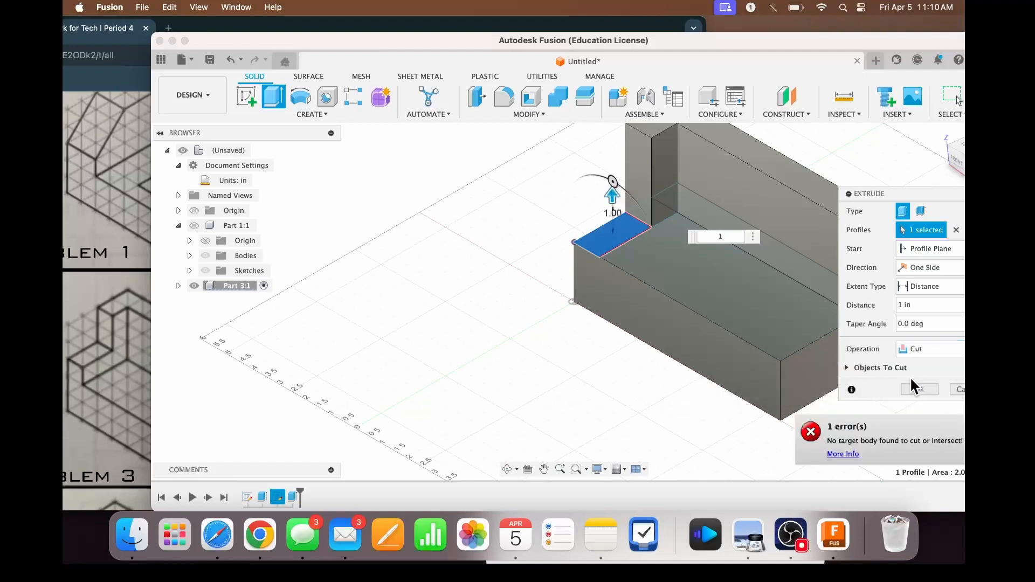
left_click(915, 347)
left_click(910, 365)
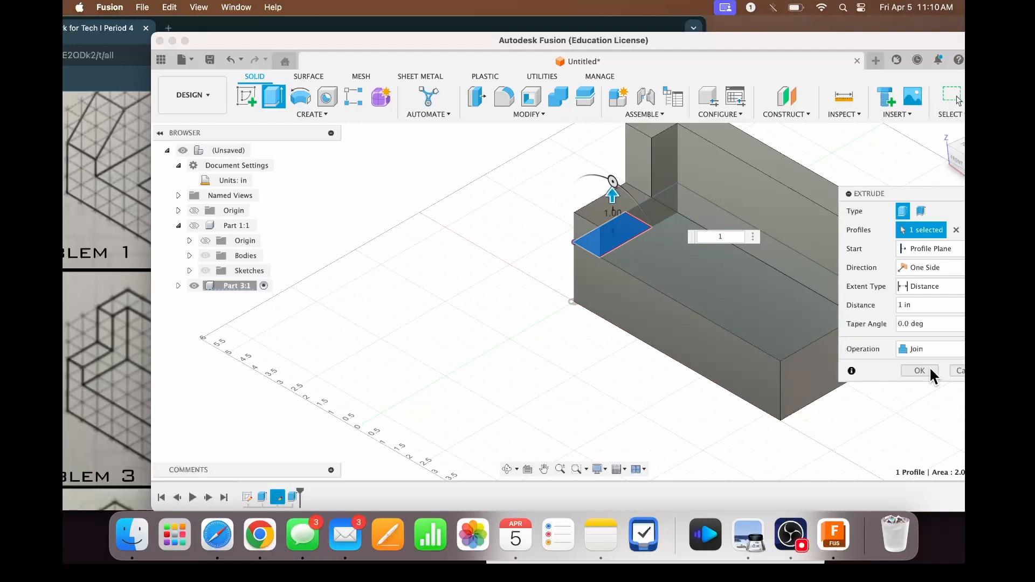
left_click(930, 369)
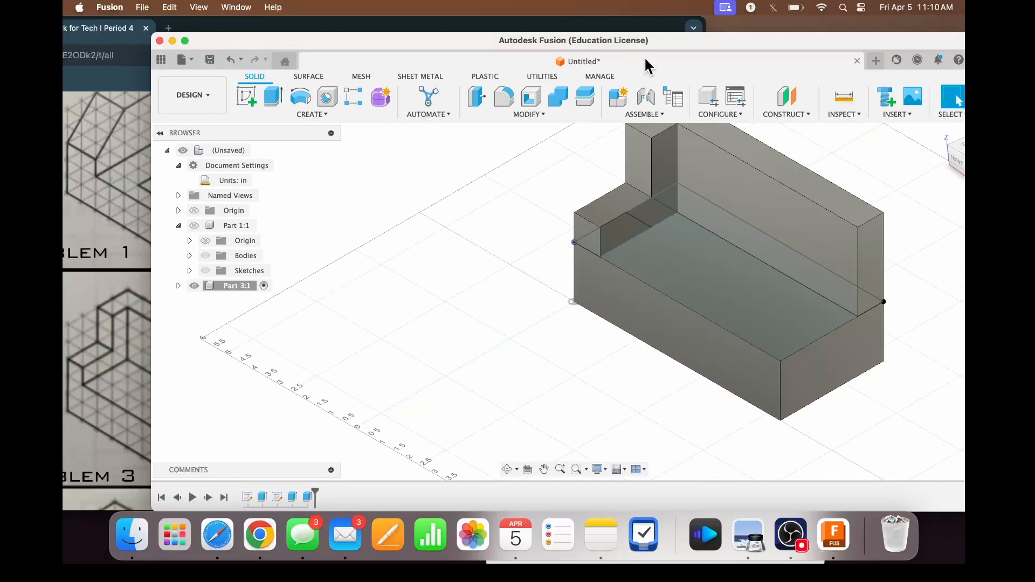
- Sketch a 1.25 in diameter circle on the base's open upper face, positioned roughly as in the Problem 3 drawing
left_click_drag(473, 44, 585, 45)
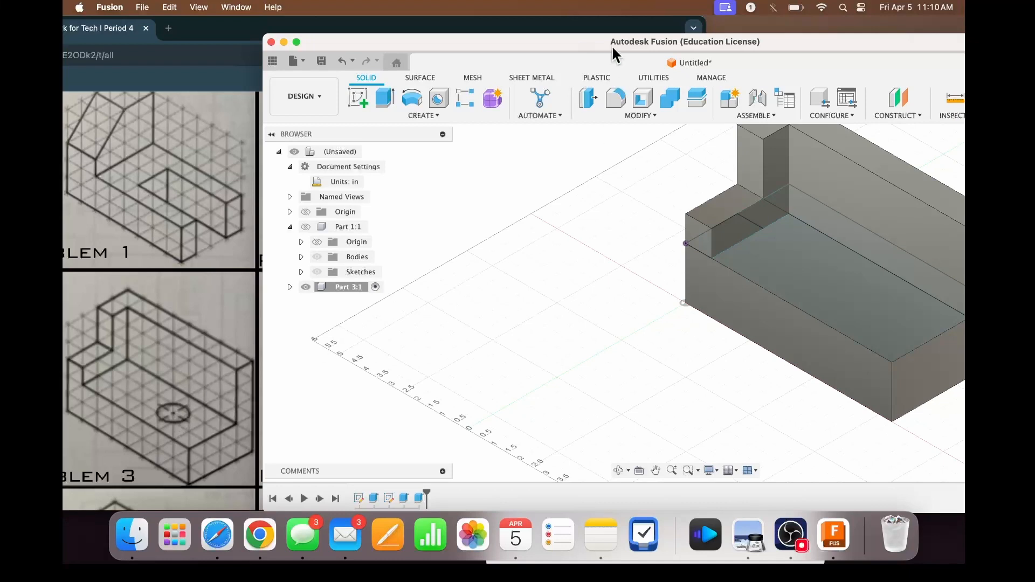
left_click_drag(589, 47, 587, 47)
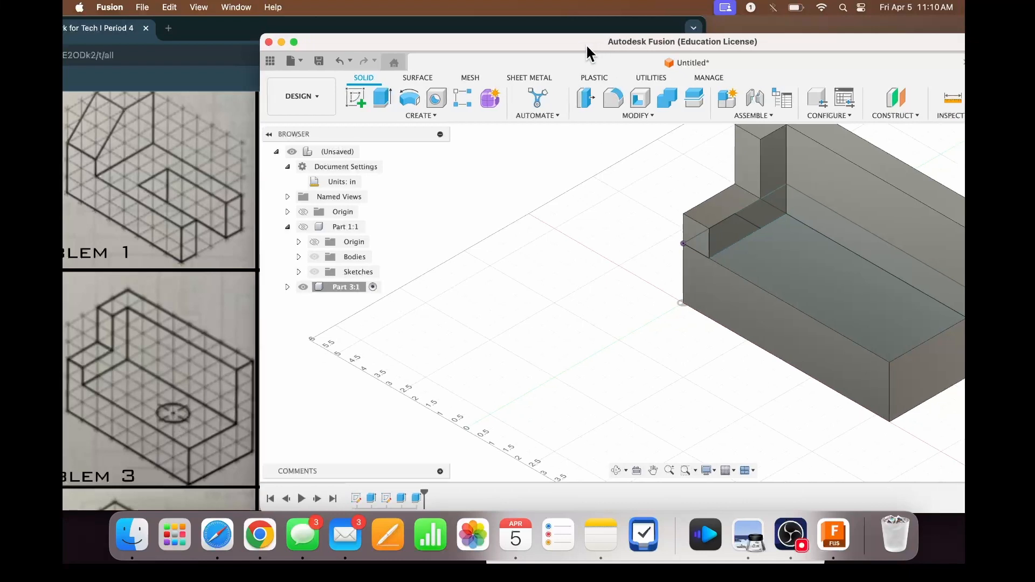
left_click_drag(796, 37, 771, 34)
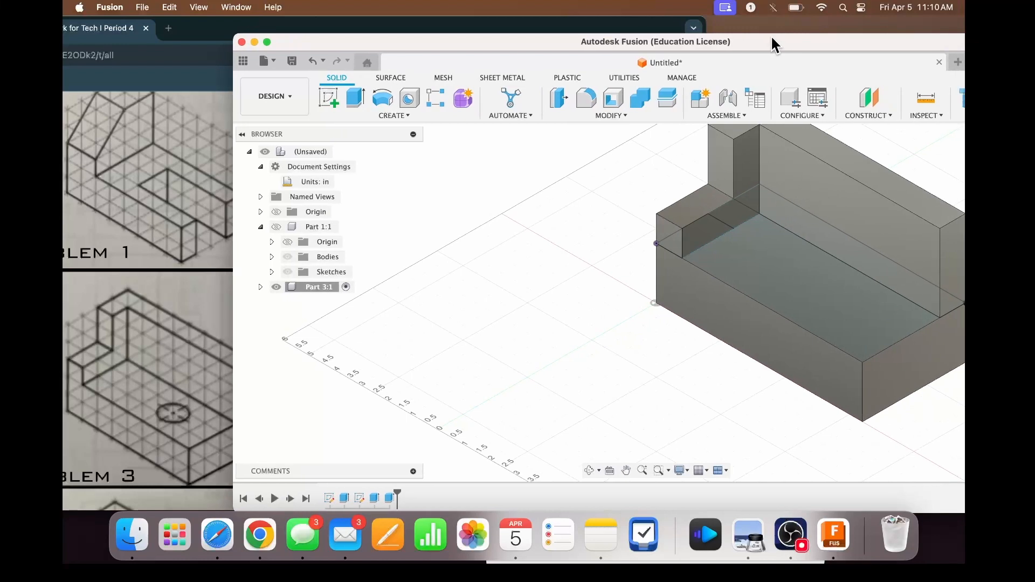
left_click(329, 101)
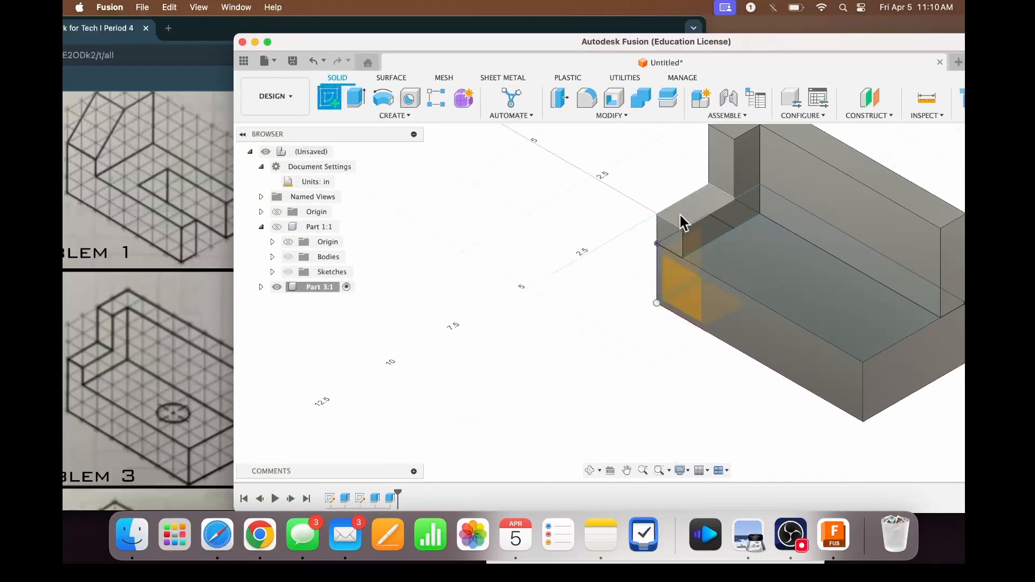
left_click(845, 294)
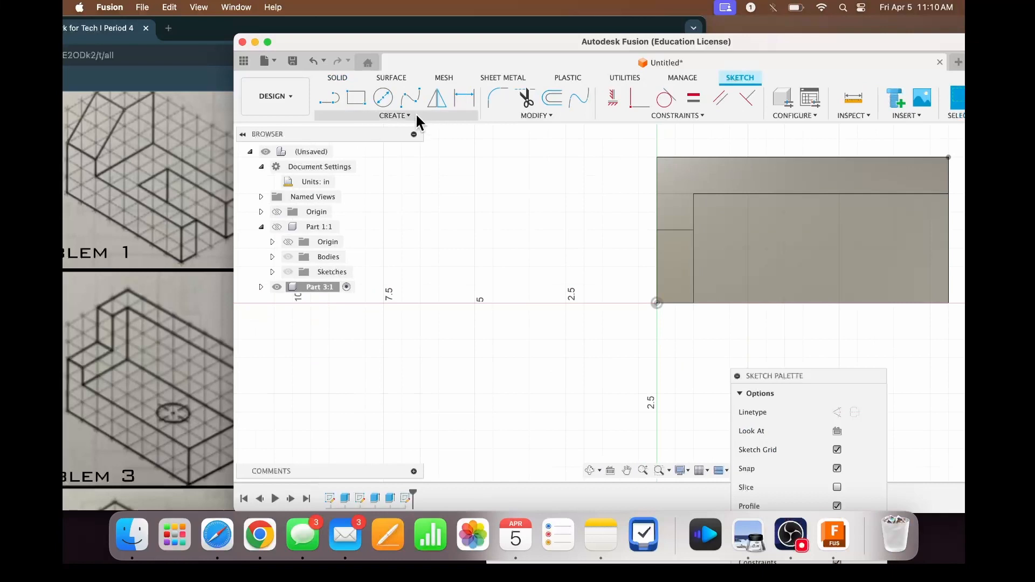
left_click(384, 95)
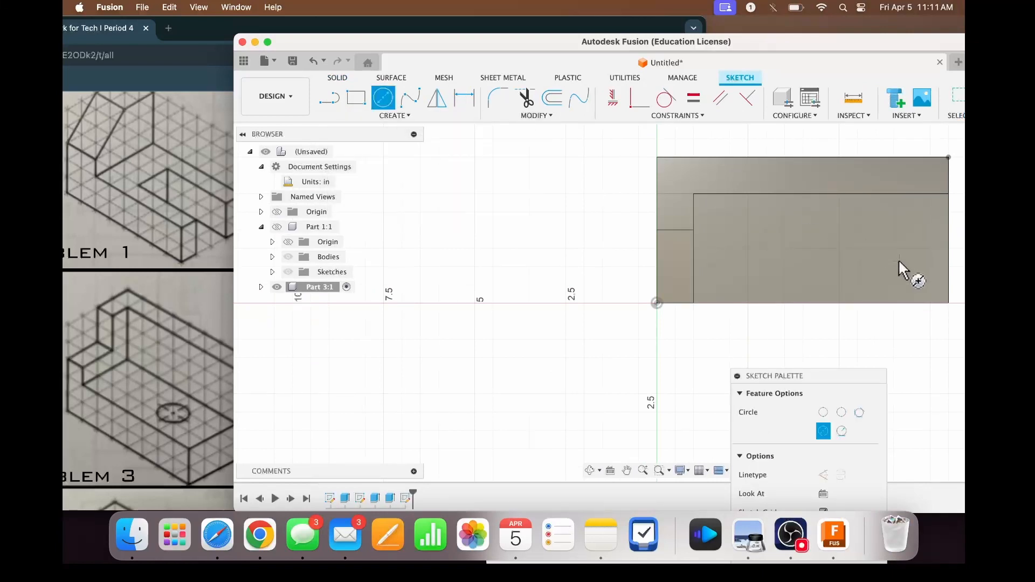
left_click(822, 241)
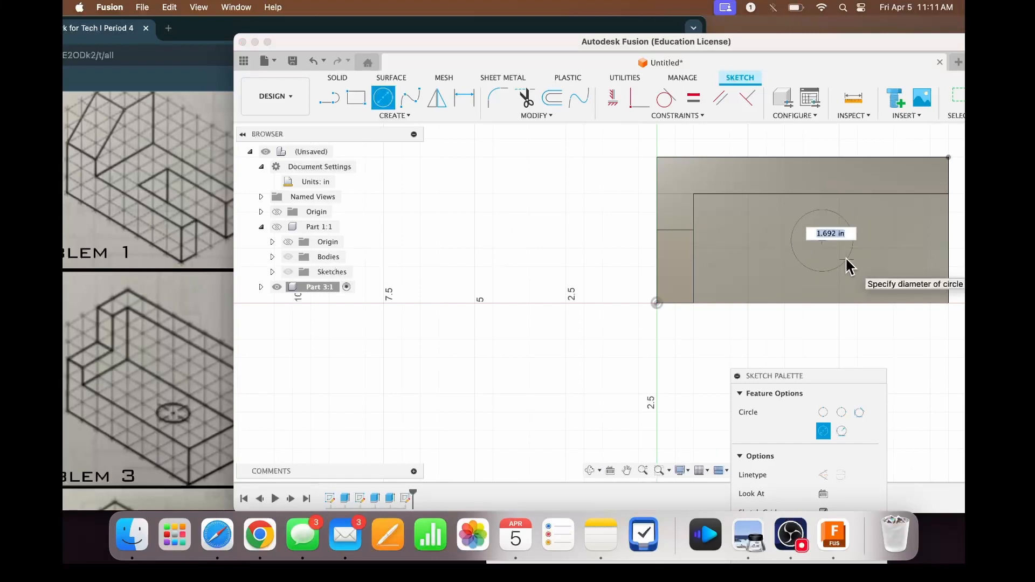
type("1.25")
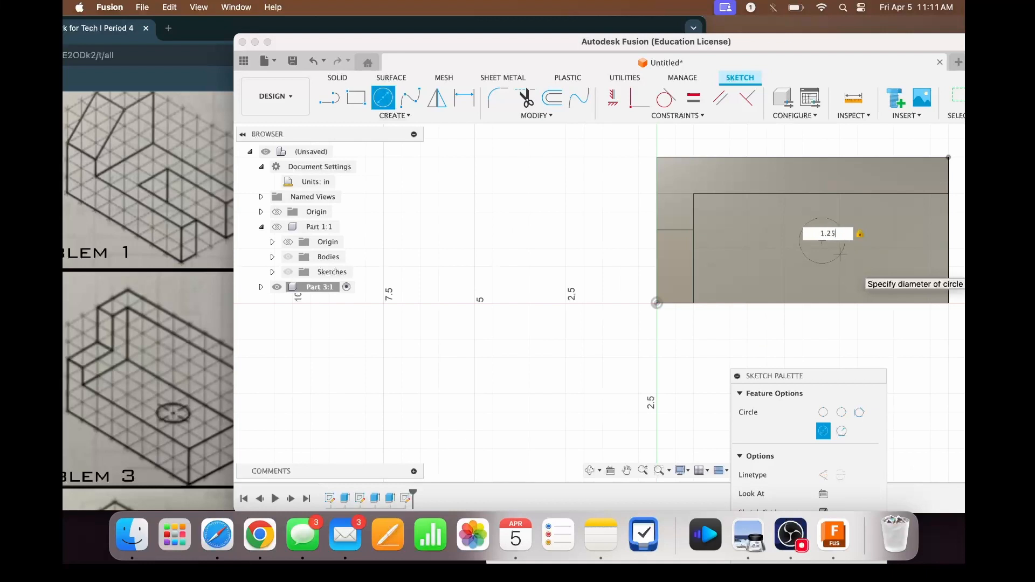
key("Return")
key("Escape")
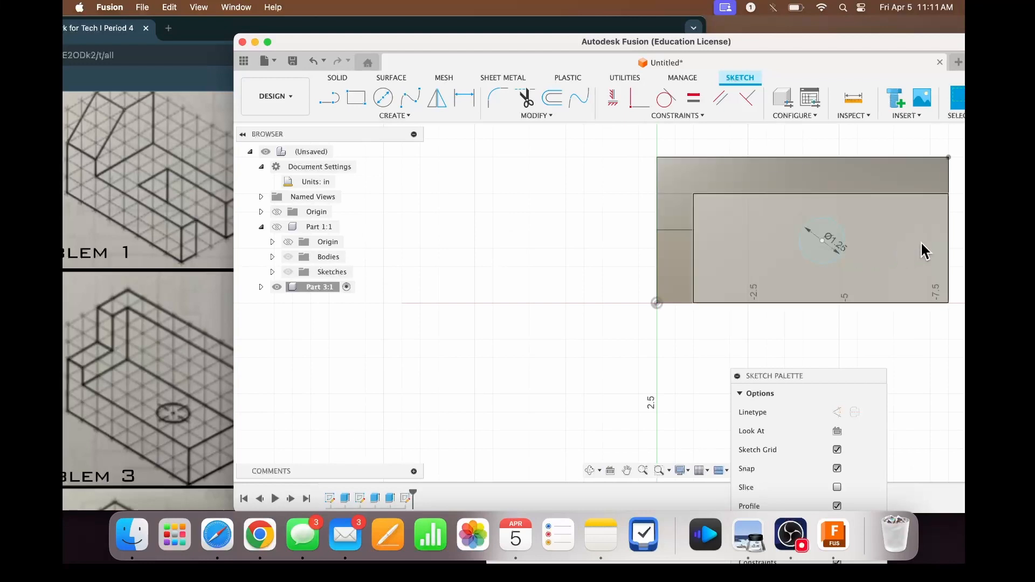
- Dimension the circle's center 2.5 in from the short edge of the base opposite the origin
key("d")
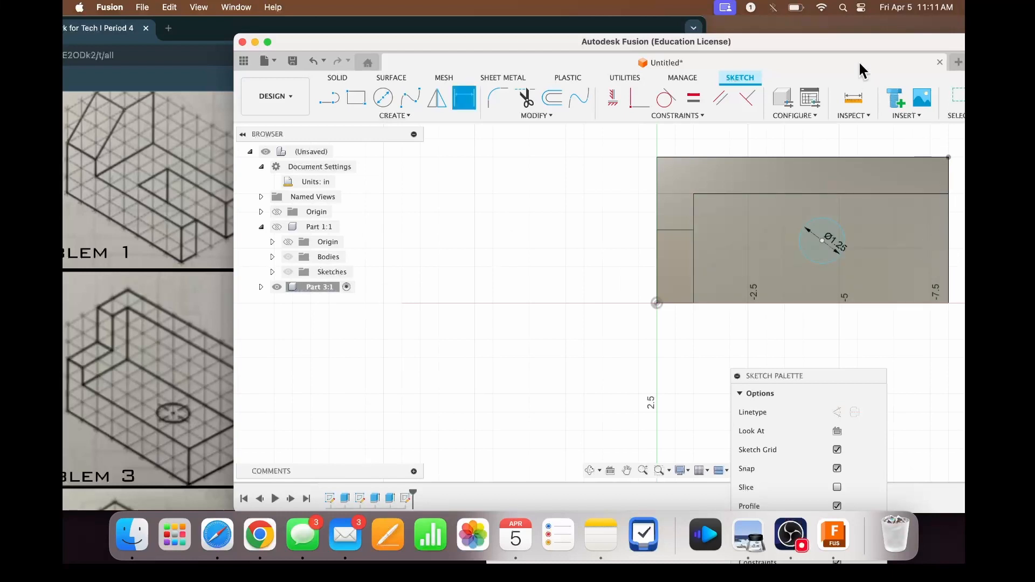
left_click_drag(857, 44, 852, 44)
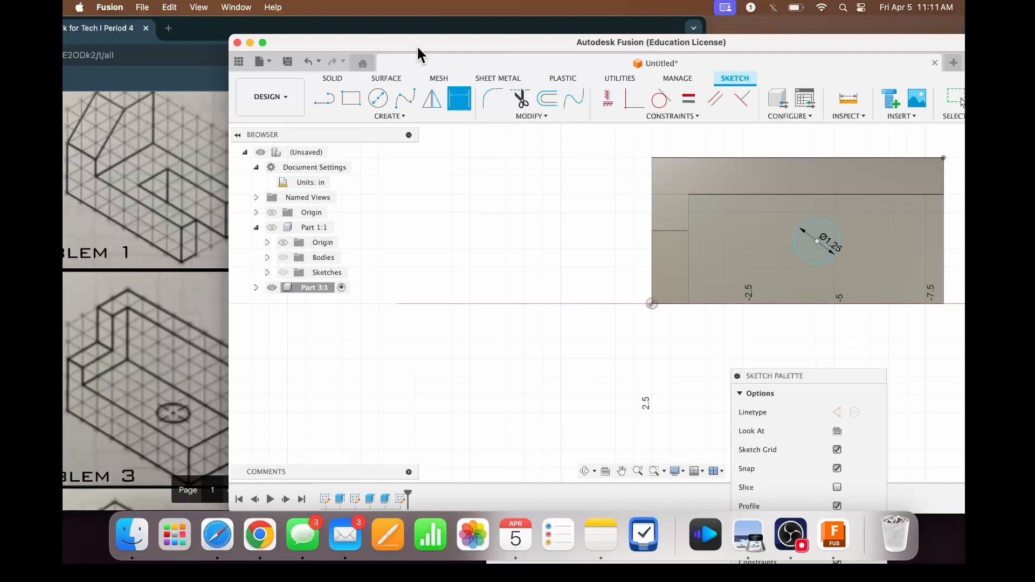
left_click_drag(416, 44, 474, 45)
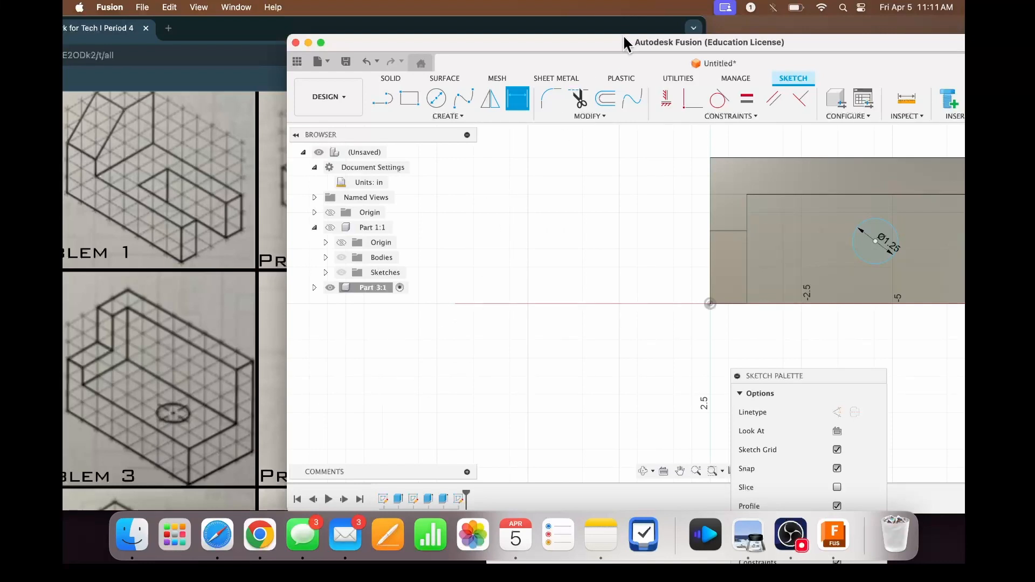
left_click_drag(623, 42, 509, 39)
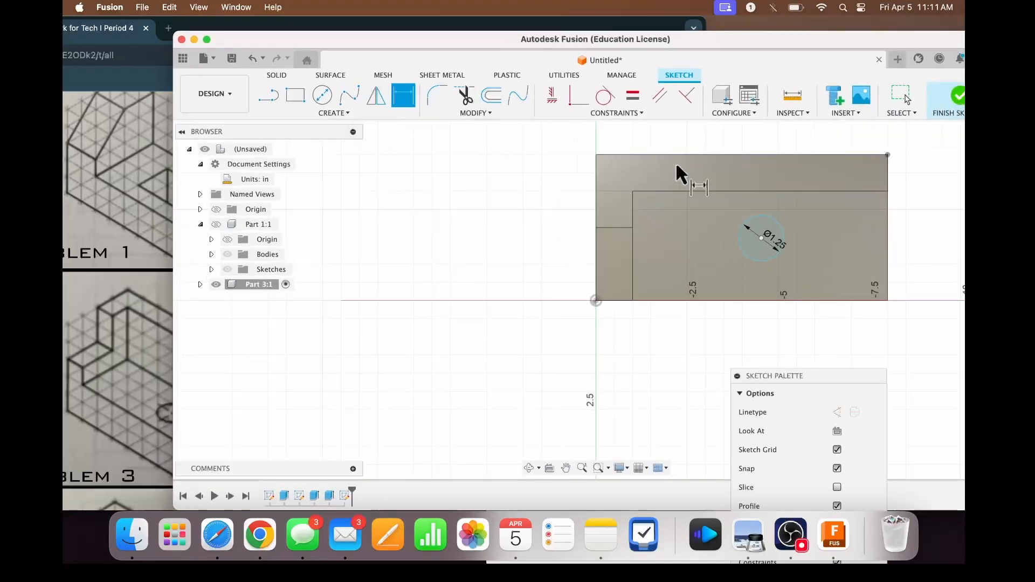
left_click(887, 242)
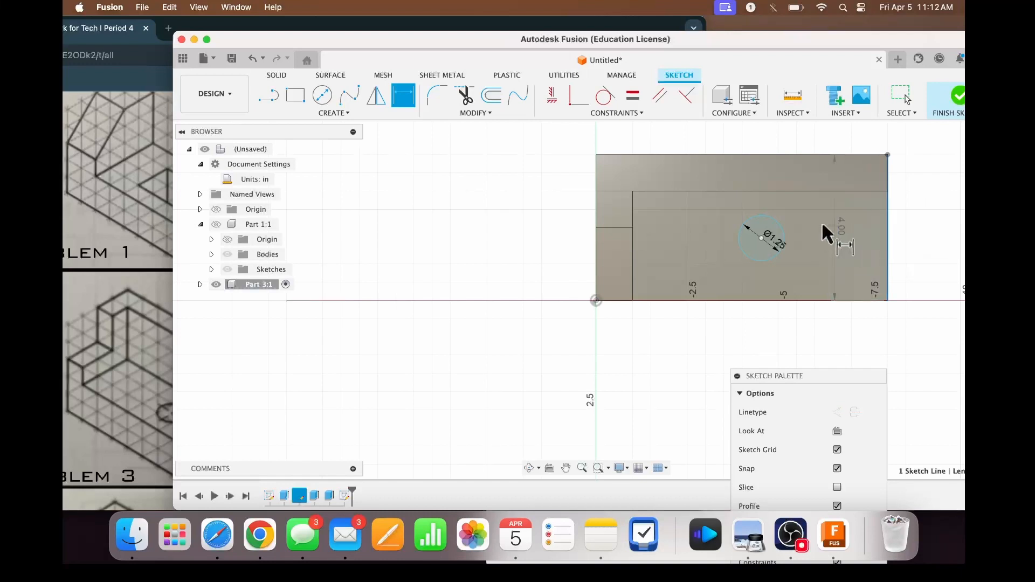
left_click(761, 238)
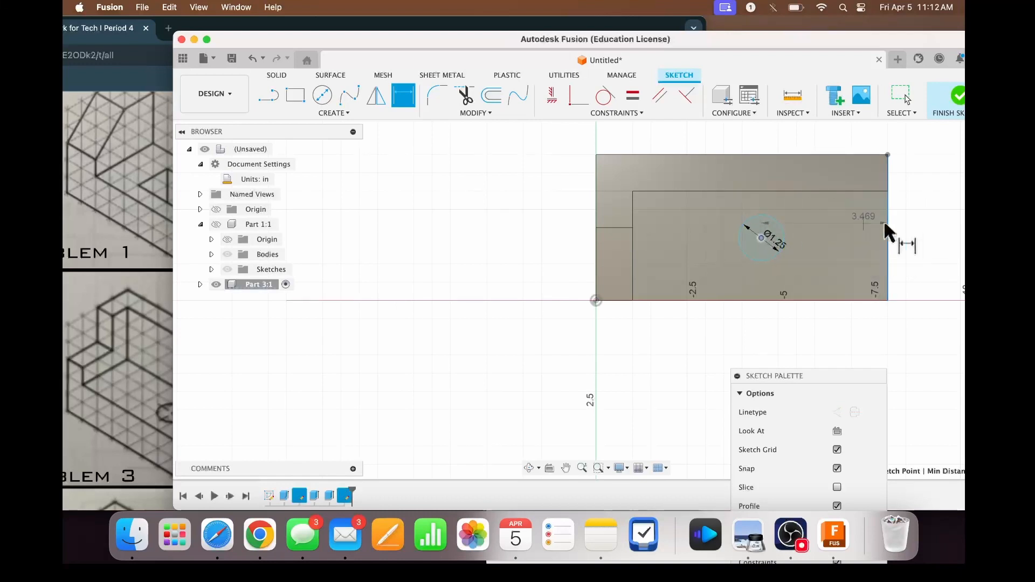
left_click(916, 212)
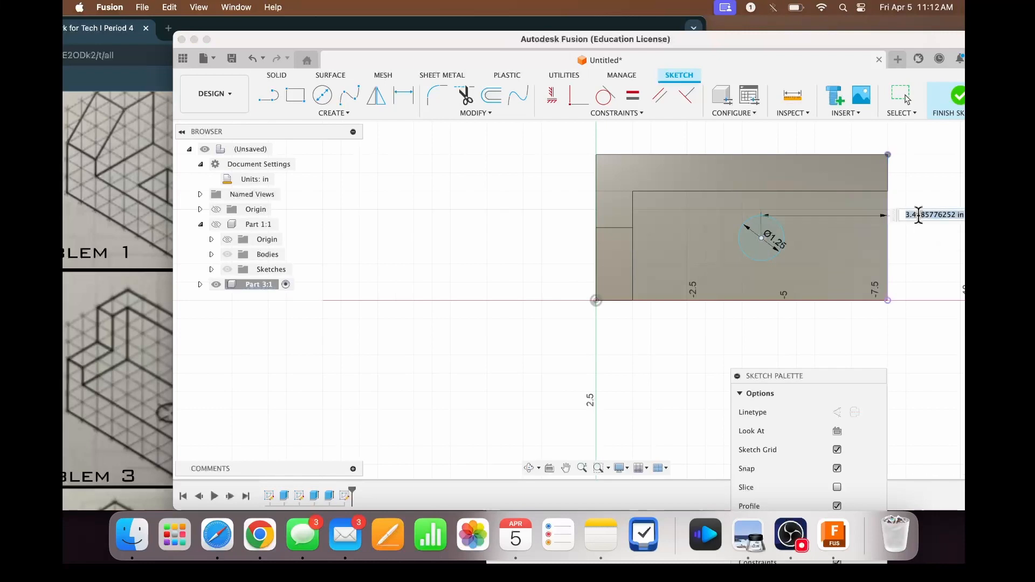
type("2")
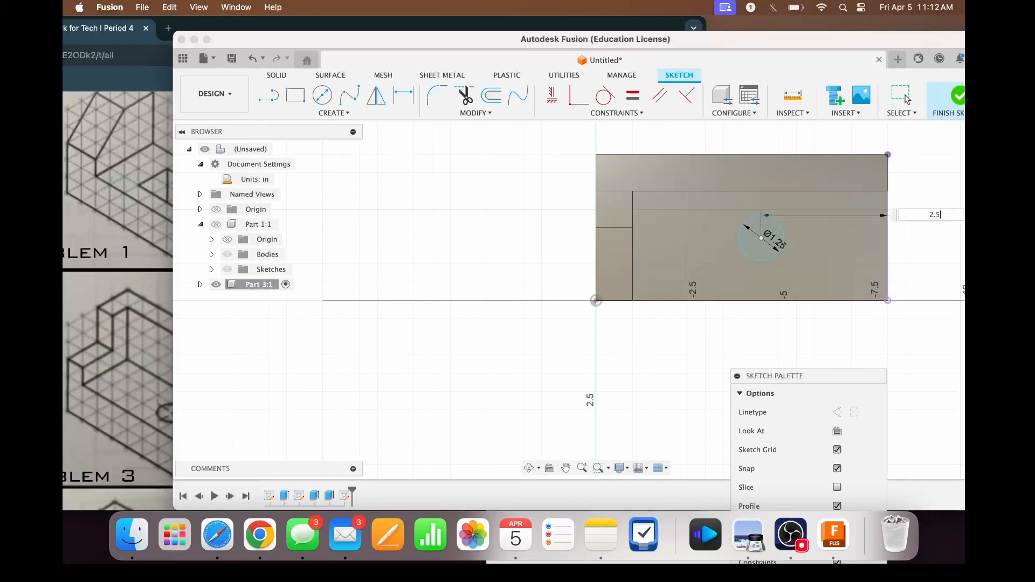
type(".5")
key("Return")
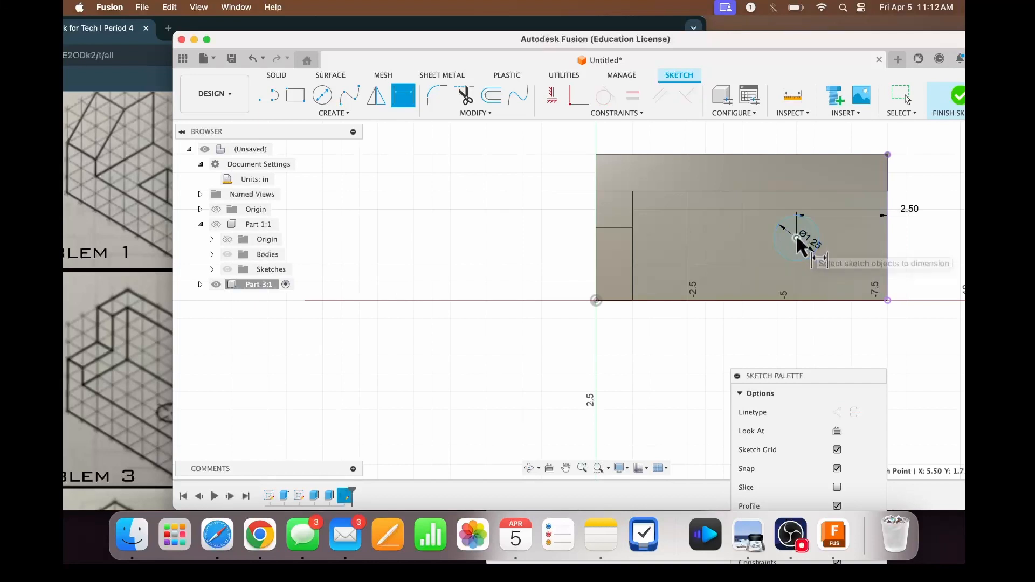
- Dimension the circle's center 1.5 in from the long front edge that runs through the origin
left_click(793, 298)
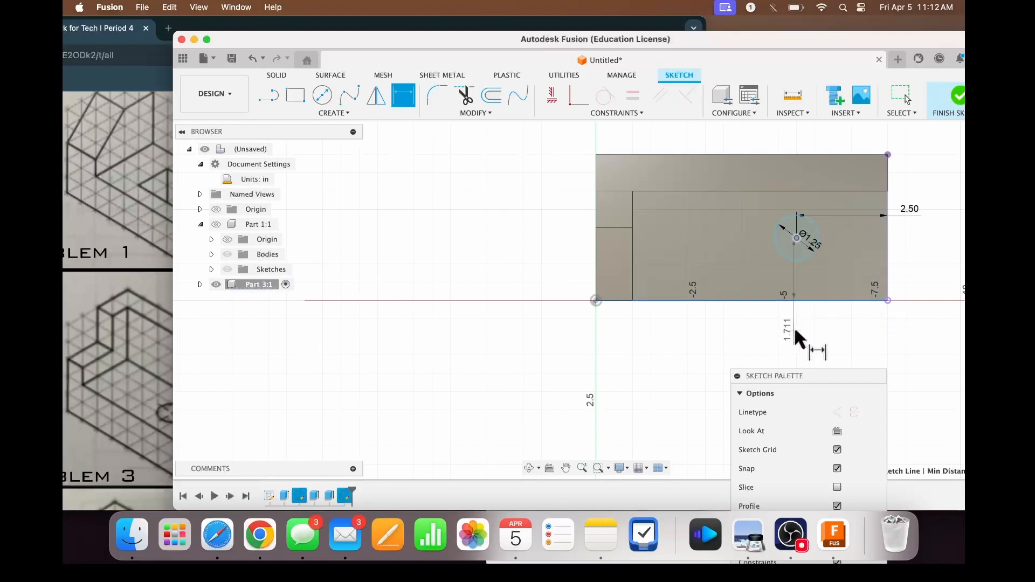
left_click(928, 282)
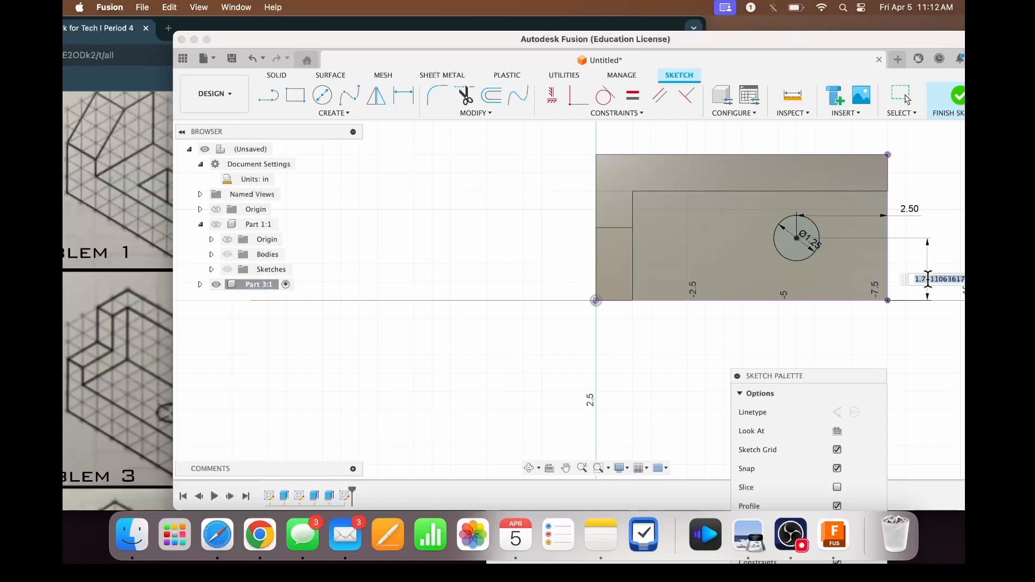
type("1.")
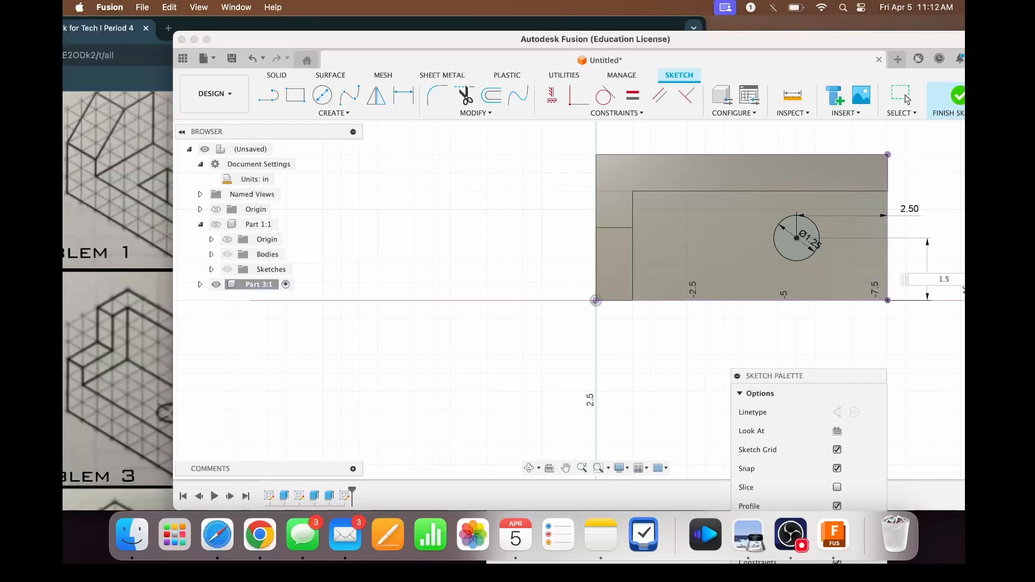
type("5")
key("Return")
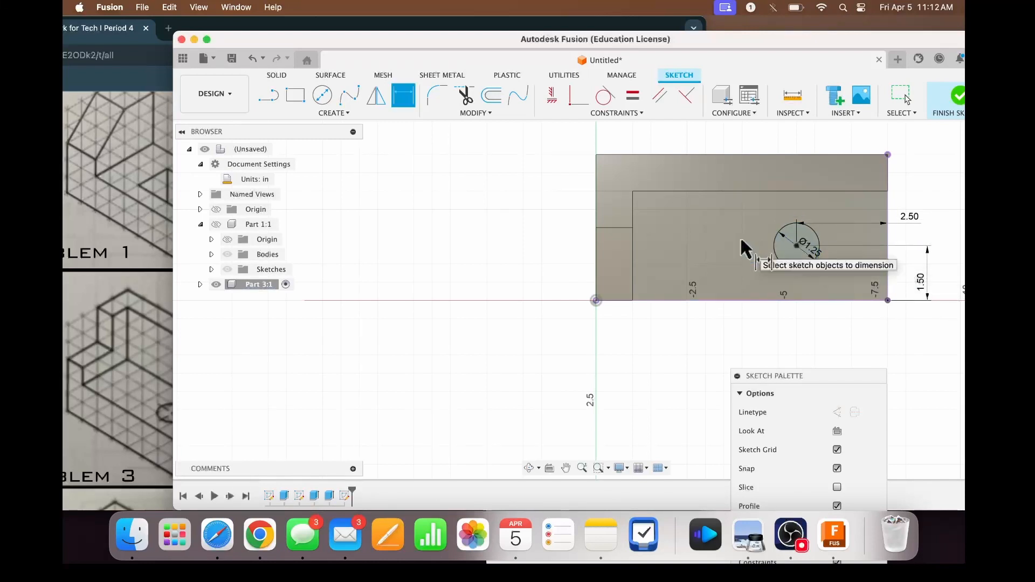
- Extrude the 1.25 in circle downward as a cut to make a hole through the base
key("e")
left_click(770, 303)
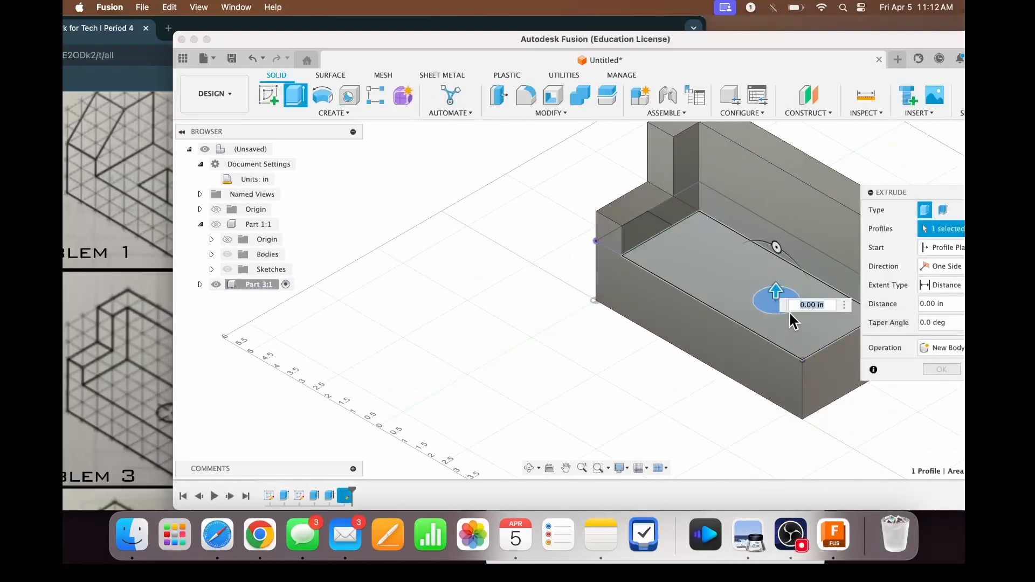
left_click_drag(777, 292, 777, 384)
left_click(946, 389)
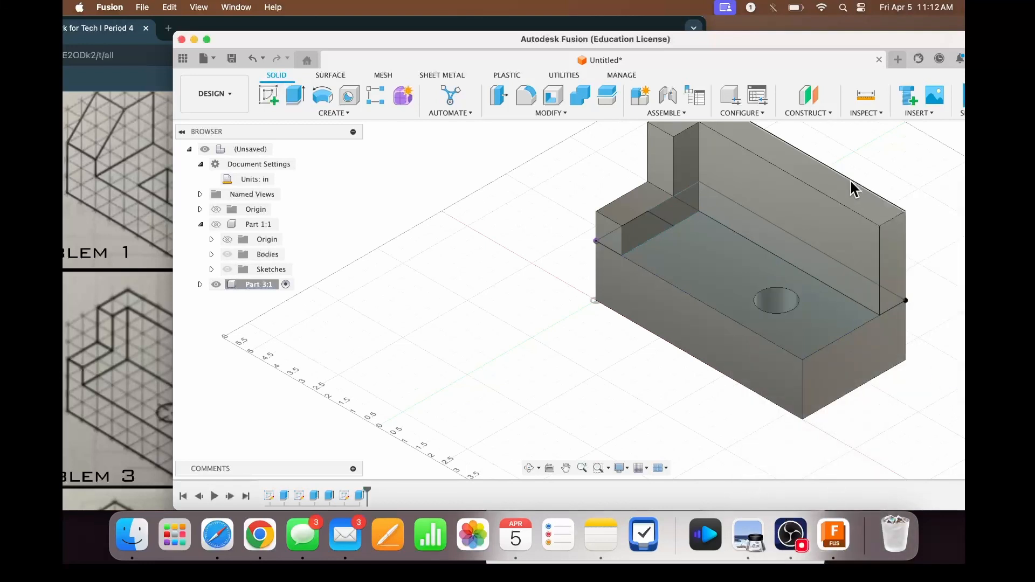
- Bring the whole part into view and uncover the reference drawings beside it to compare with Problem 3
scroll(796, 185, "right", 3)
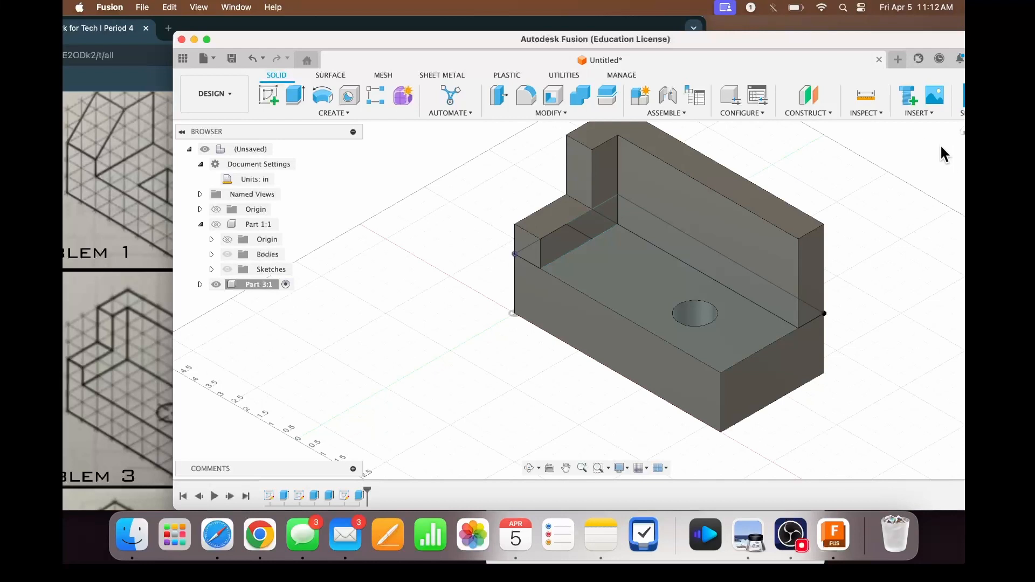
left_click_drag(892, 42, 807, 45)
scroll(879, 140, "right", 3)
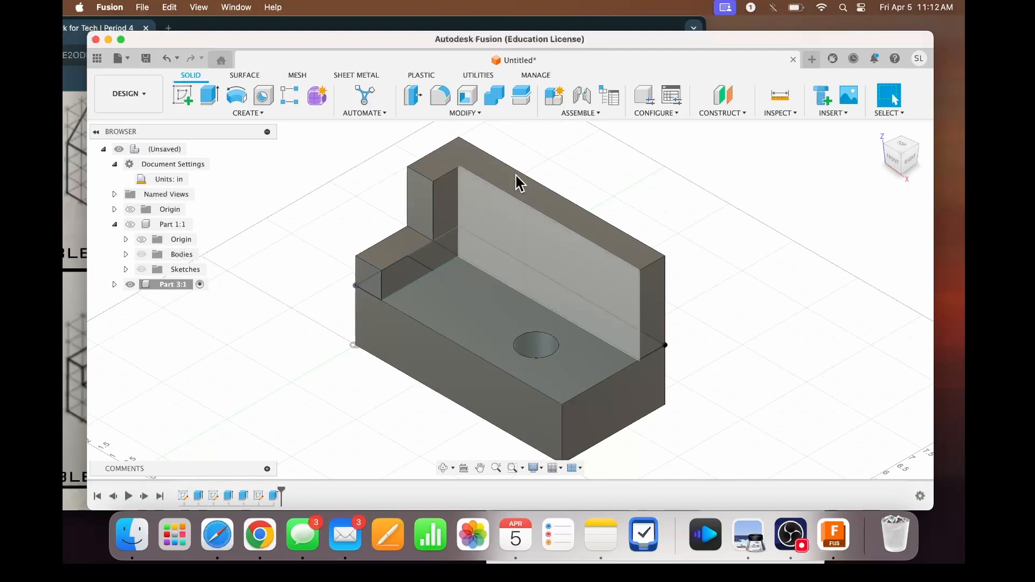
left_click_drag(638, 40, 922, 86)
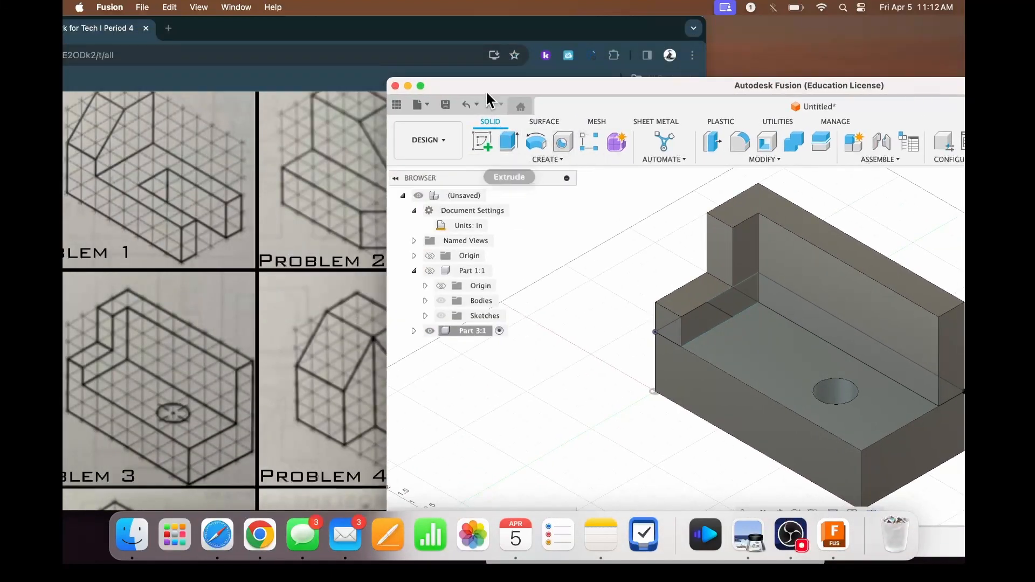
- Switch to the classwork PDF in Chrome and examine the isometric reference drawings, comparing Problem 3 with the neighbouring problems
double_click(518, 34)
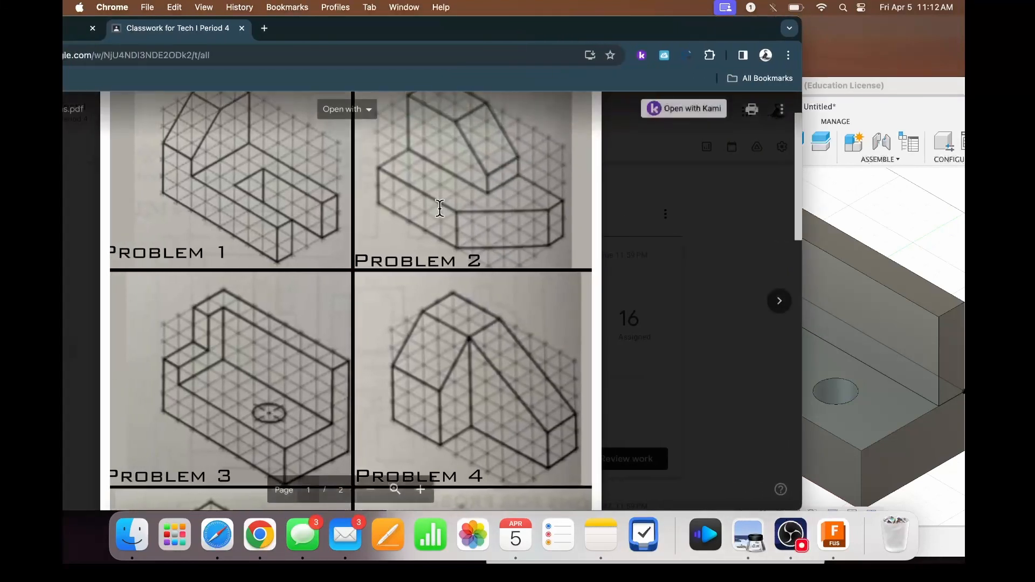
scroll(440, 209, "up", 3)
scroll(440, 208, "down", 5)
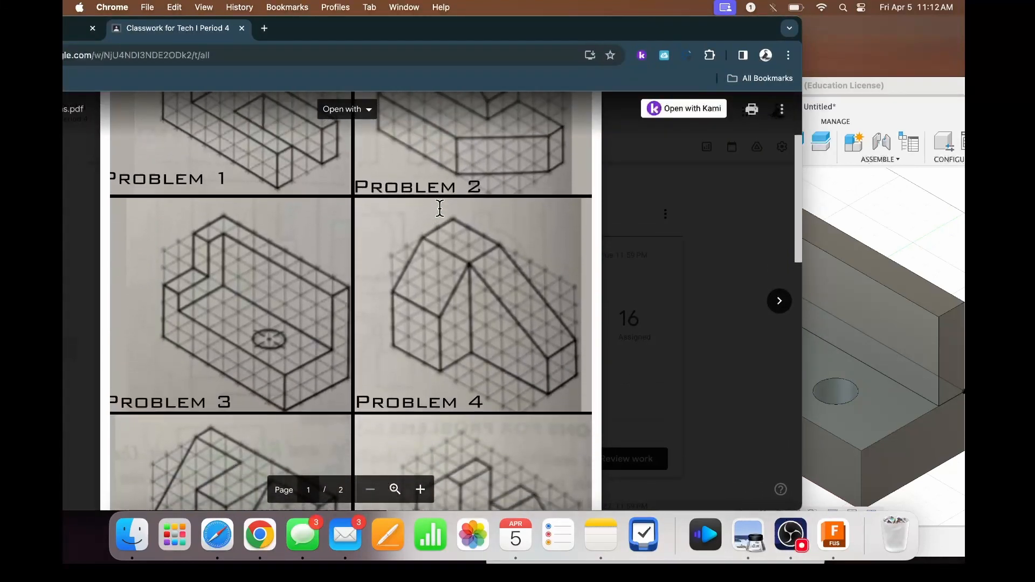
scroll(440, 208, "up", 3)
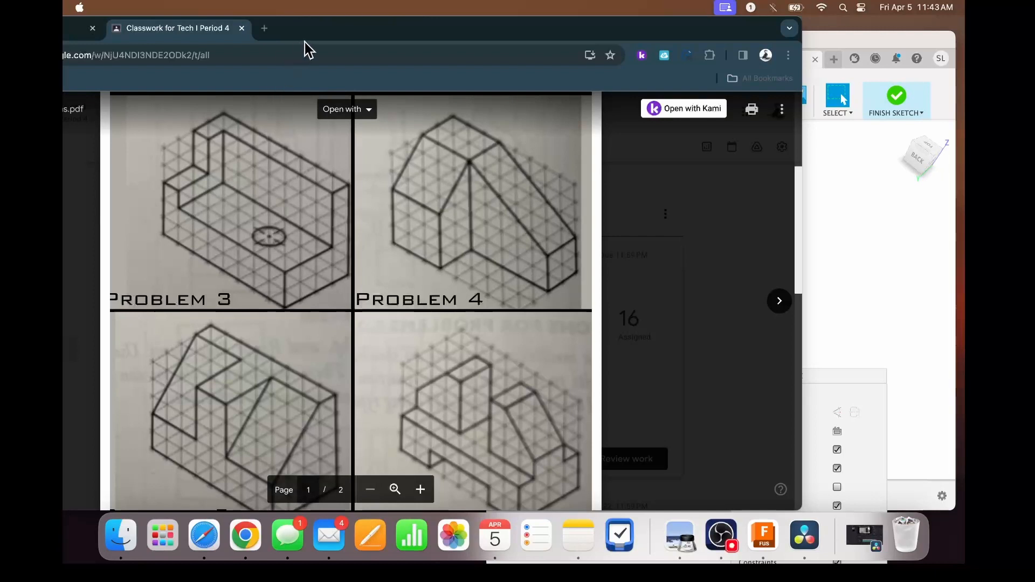
left_click(309, 34)
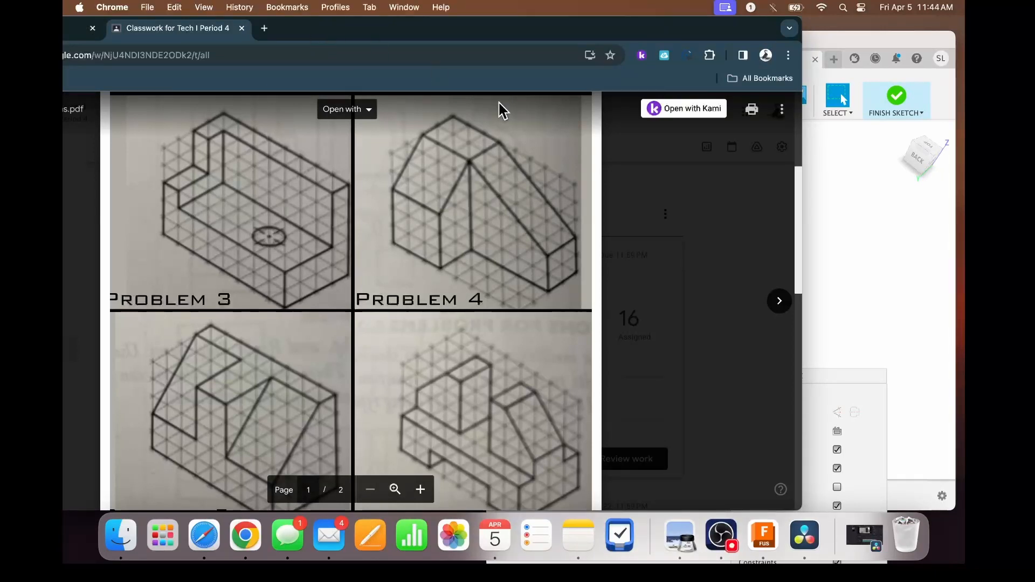
scroll(512, 140, "down", 2)
scroll(528, 172, "up", 4)
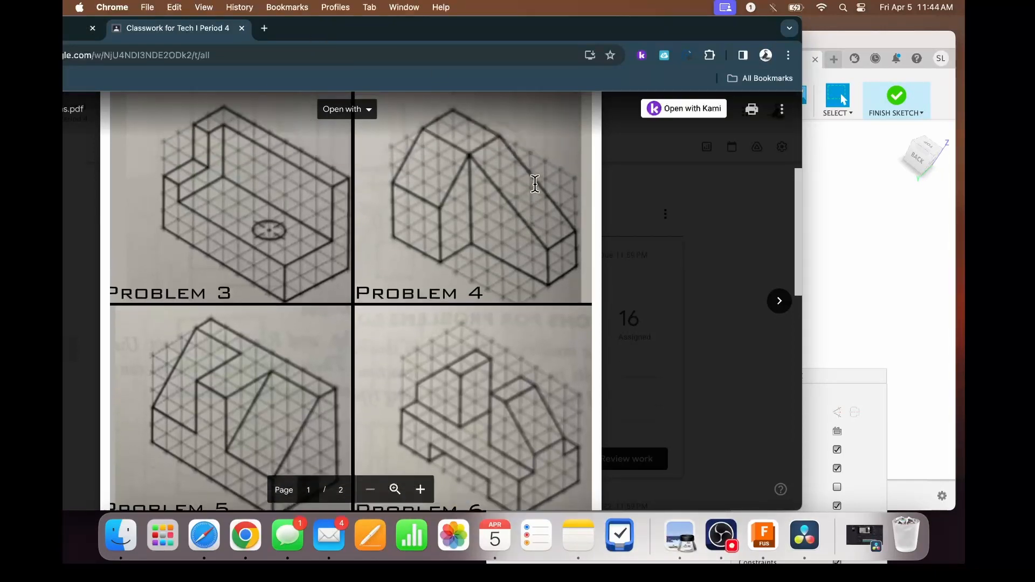
scroll(535, 184, "up", 2)
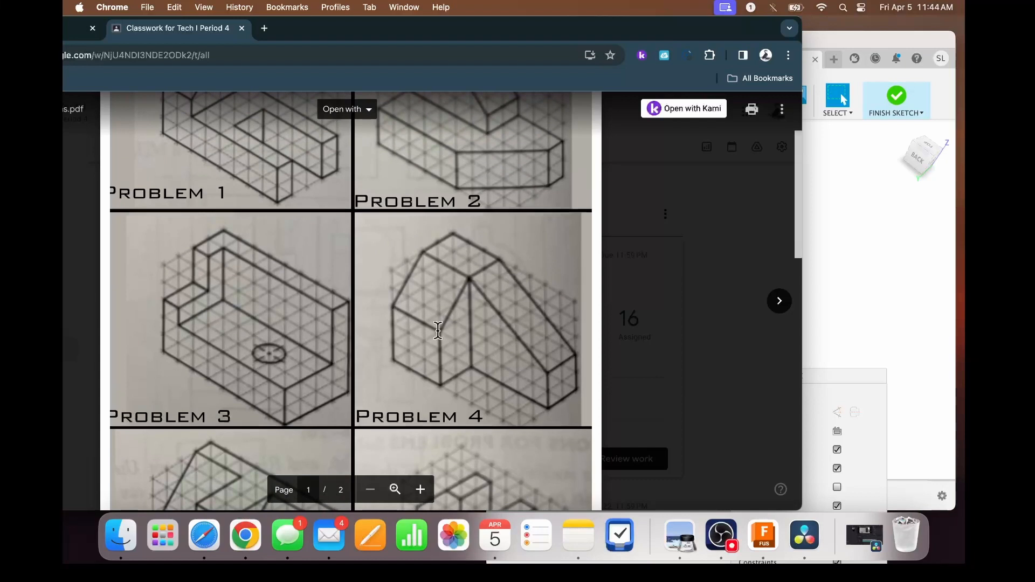
left_click(721, 539)
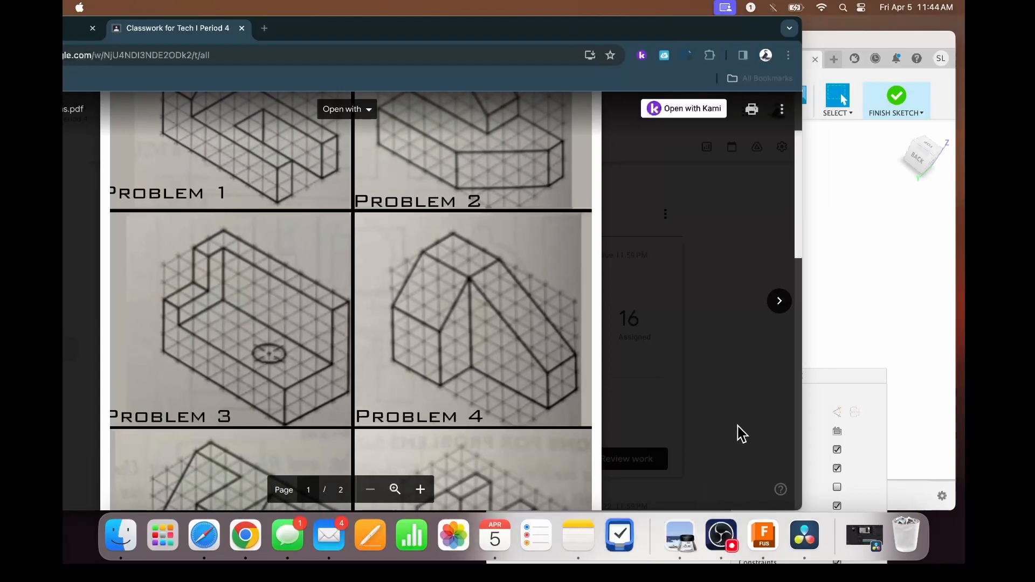